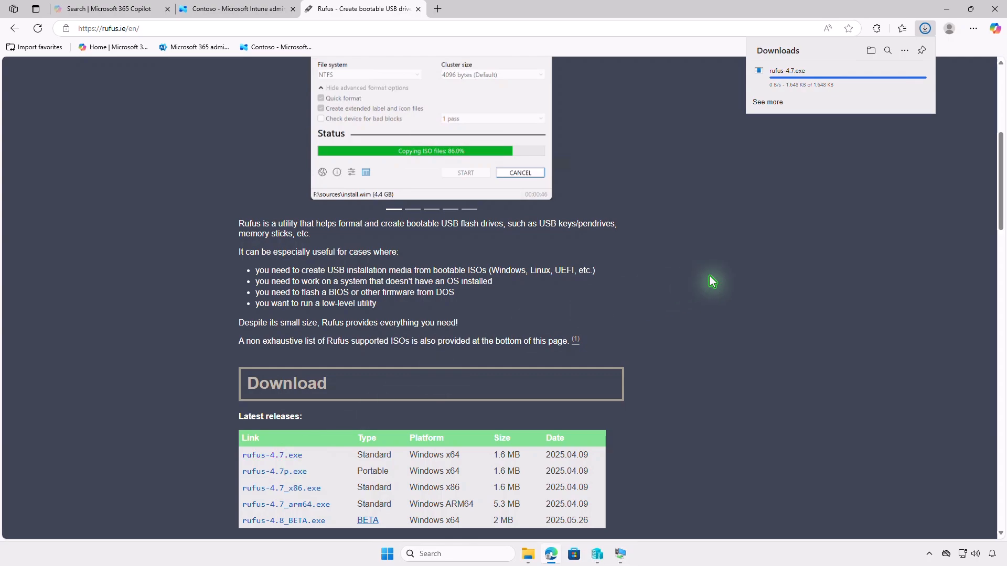
Step: Test-run the downloaded rufus-4.7.exe from its Downloads folder and close Rufus again
{"action": "left_click", "coordinate": [871, 51]}
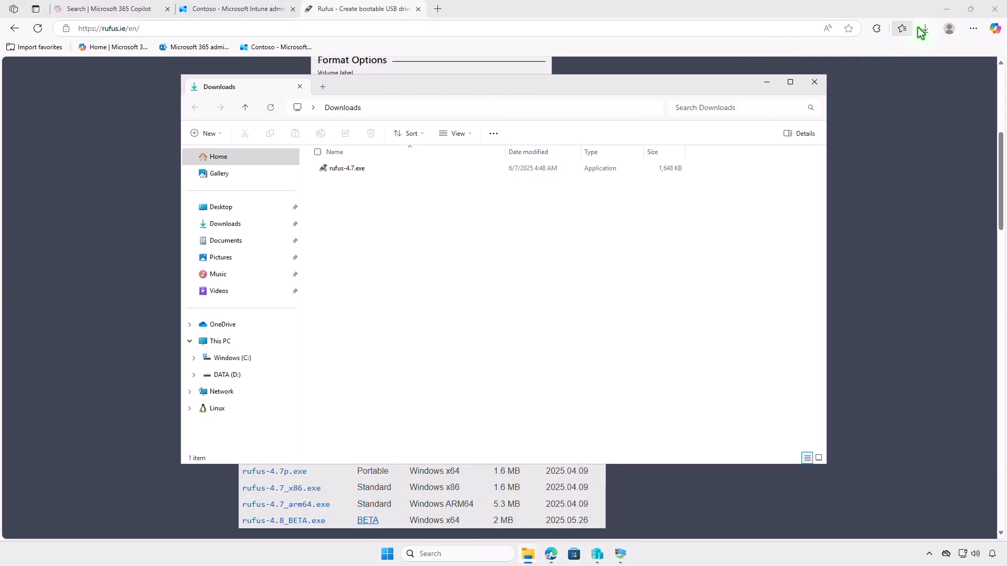
{"action": "left_click", "coordinate": [947, 9]}
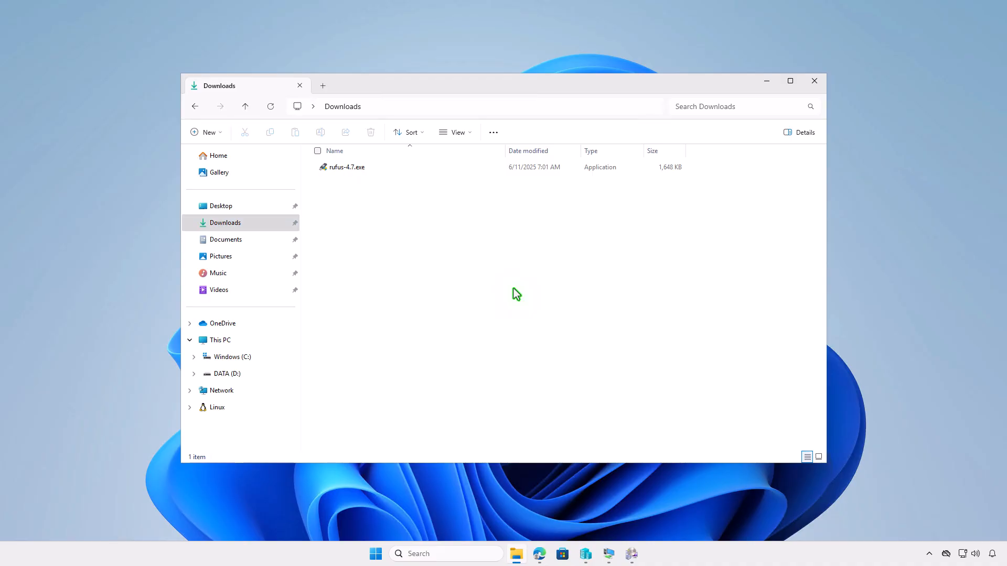
{"action": "left_click", "coordinate": [396, 170]}
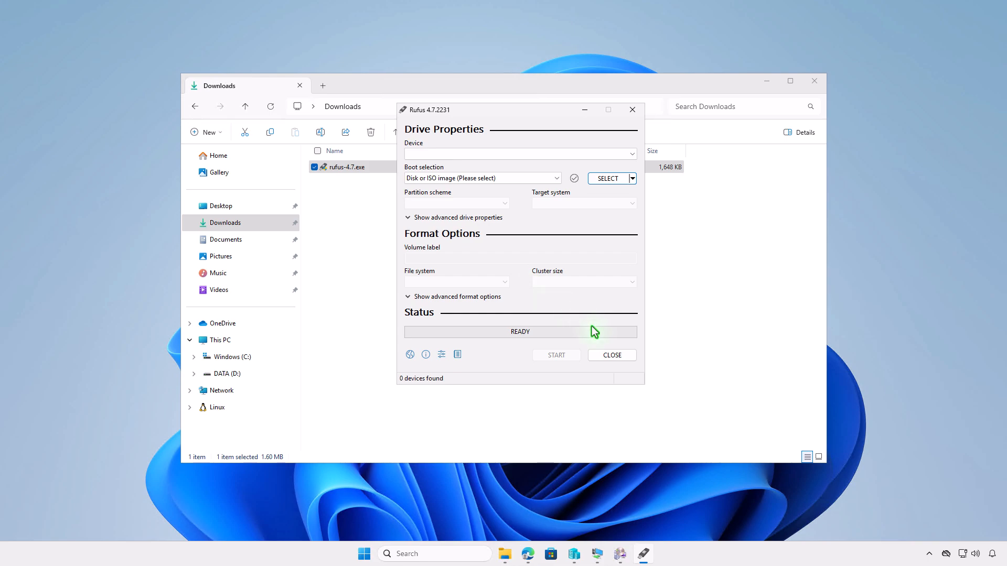
{"action": "left_click", "coordinate": [612, 355]}
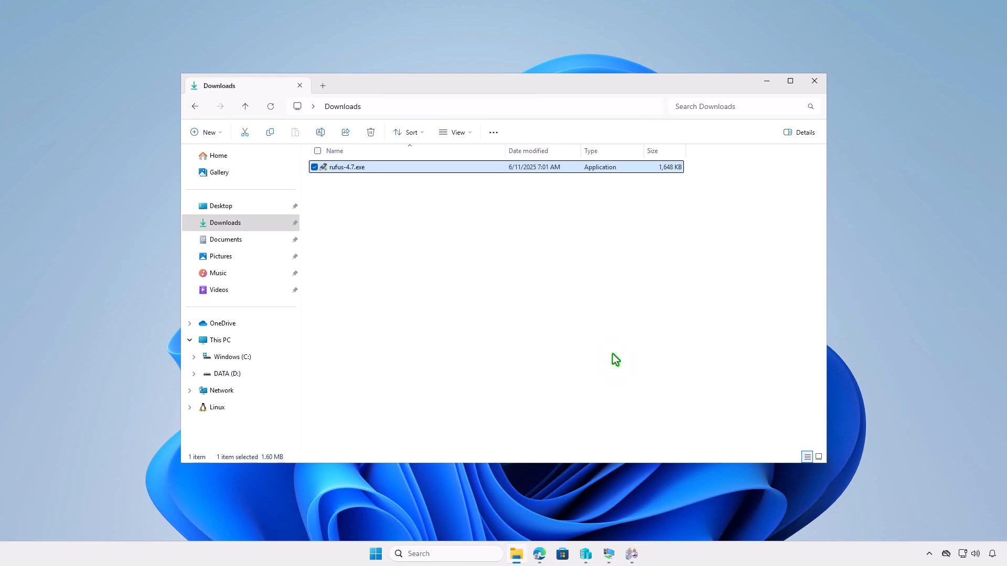
{"action": "left_click", "coordinate": [572, 310]}
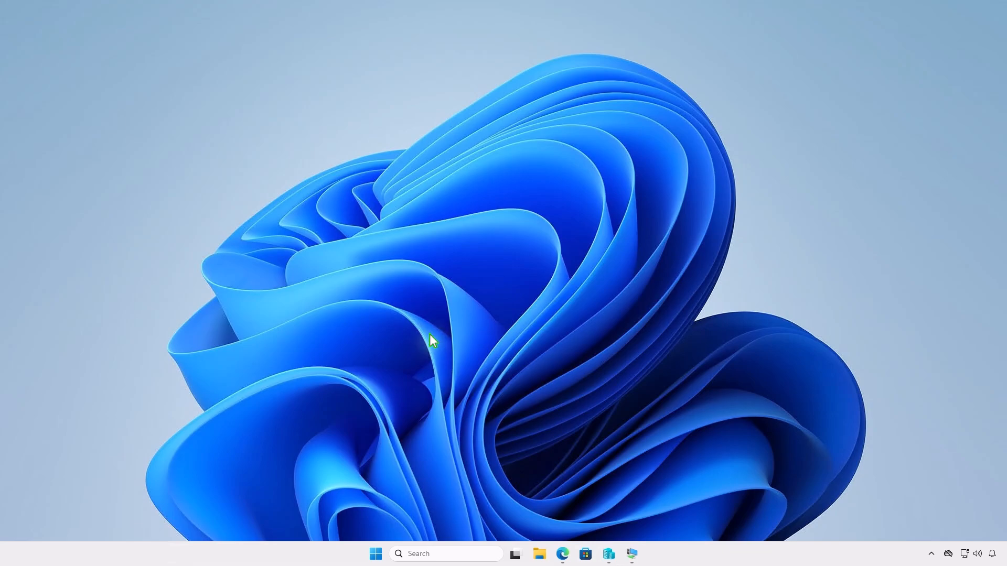
Step: Create a folder named Intune on the DATA (D:) drive
{"action": "left_click", "coordinate": [540, 553]}
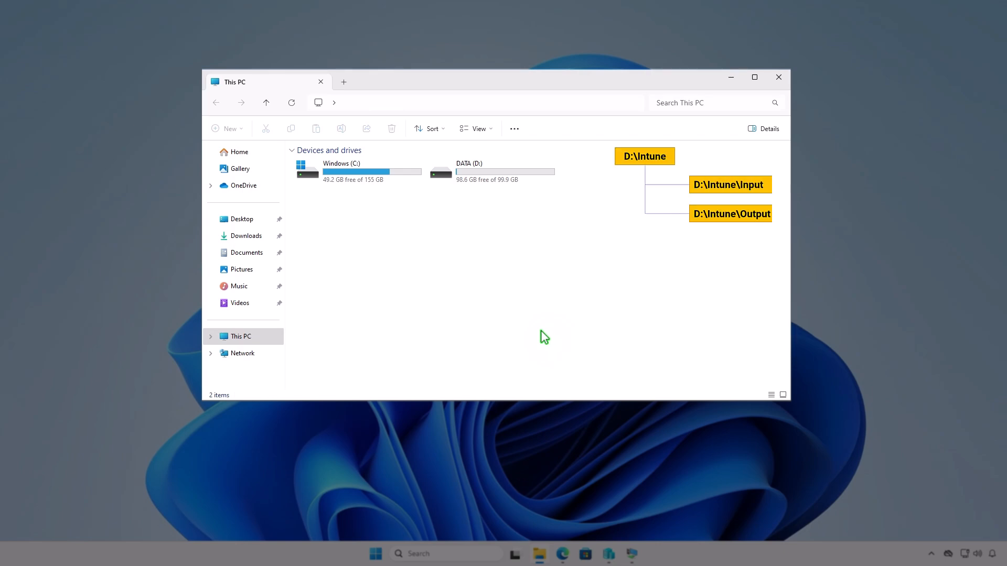
{"action": "double_click", "coordinate": [524, 175]}
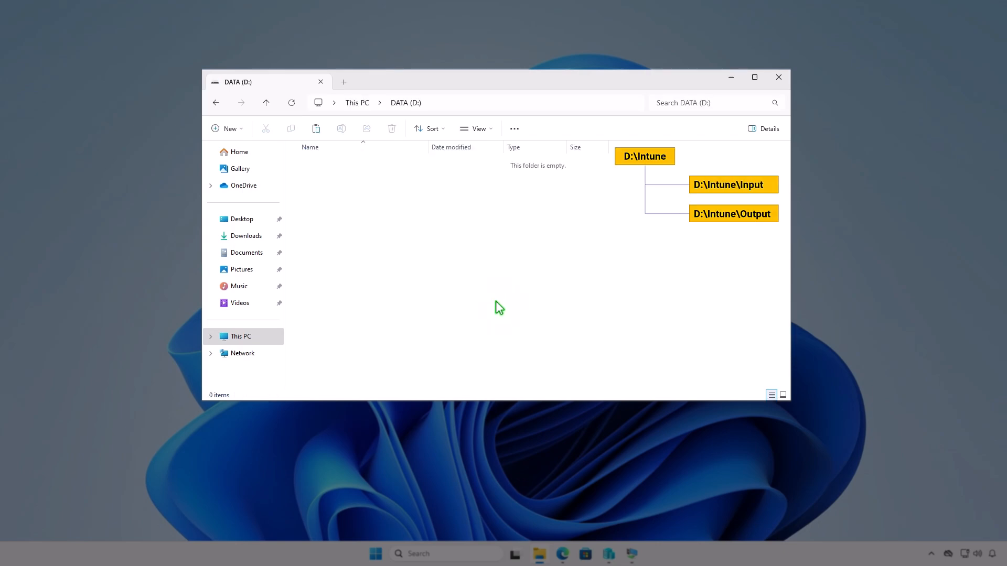
{"action": "left_click", "coordinate": [238, 130]}
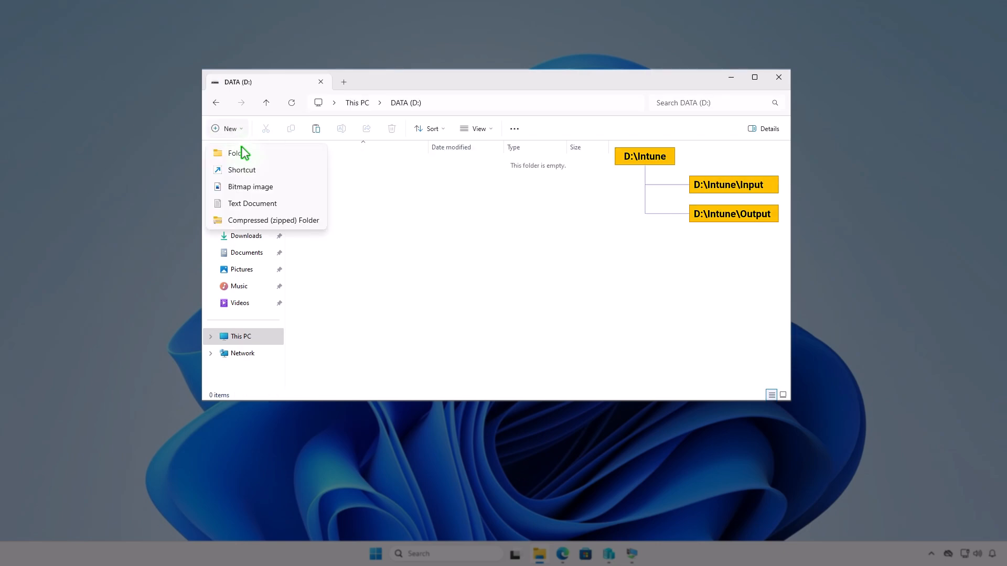
{"action": "left_click", "coordinate": [257, 152]}
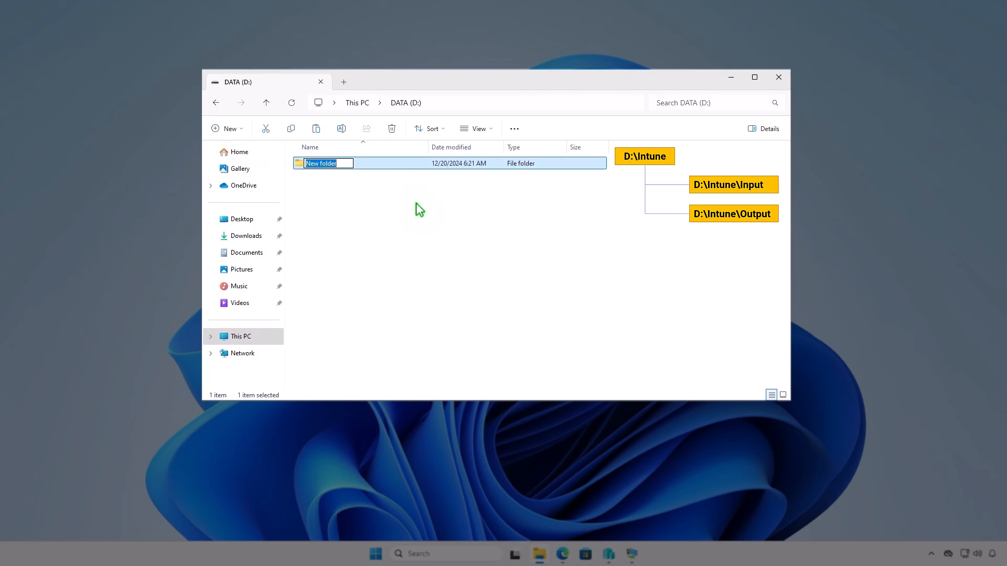
{"action": "type", "text": "Intune"}
{"action": "key", "text": "Return"}
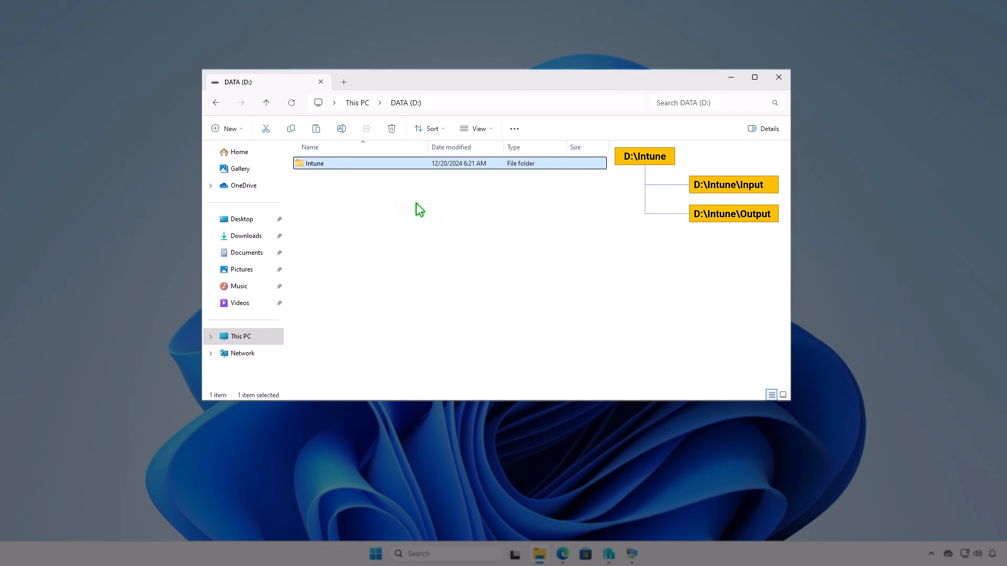
Step: Create a subfolder named Input inside the Intune folder on drive D
{"action": "key", "text": "Return"}
{"action": "right_click", "coordinate": [417, 203]}
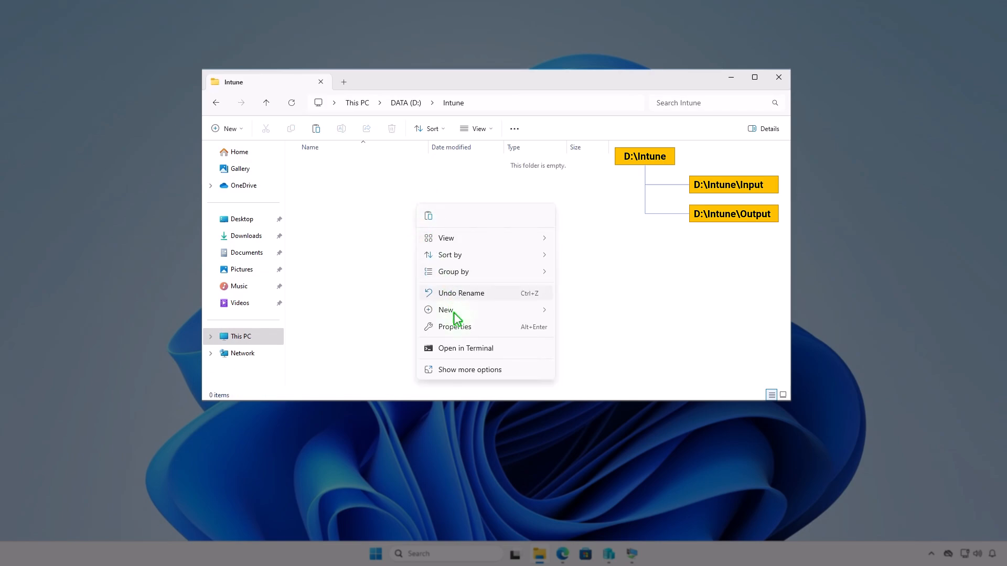
{"action": "mouse_move", "coordinate": [474, 313]}
{"action": "left_click", "coordinate": [587, 314]}
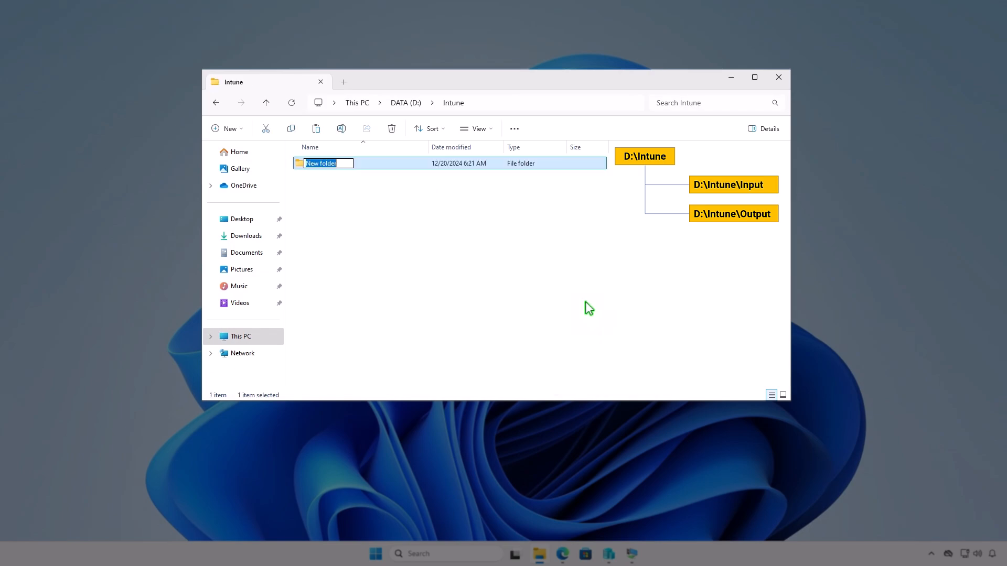
{"action": "type", "text": "Input"}
{"action": "key", "text": "Return"}
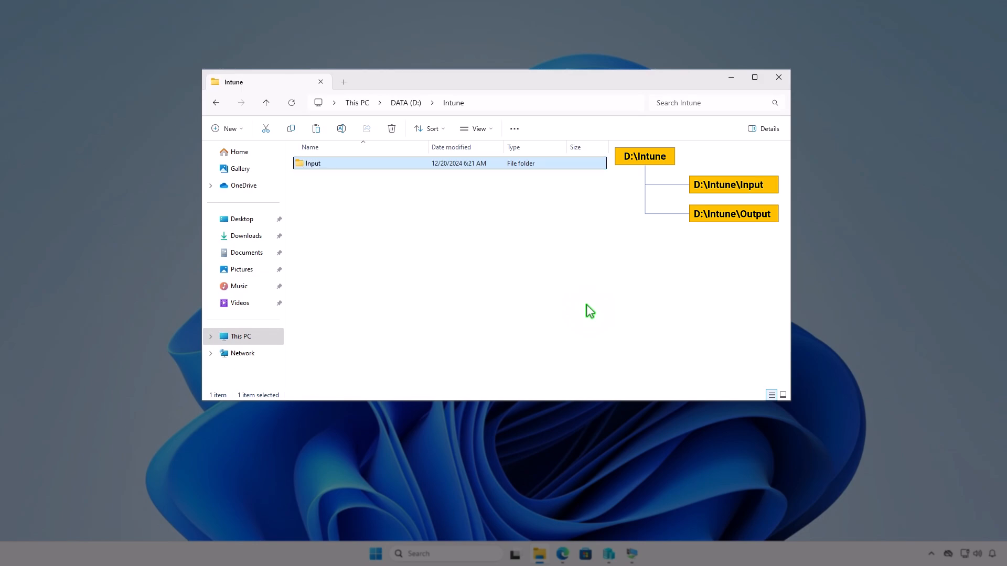
Step: Create a second subfolder named Output in D:\Intune
{"action": "key", "text": "ctrl+shift+n"}
{"action": "type", "text": "Outpu"}
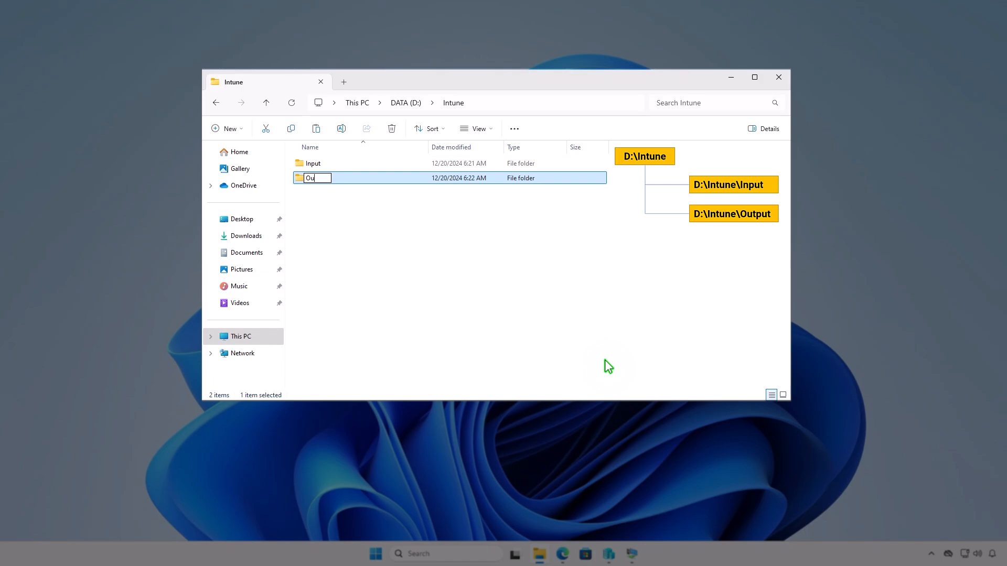
{"action": "type", "text": "t"}
{"action": "left_click", "coordinate": [547, 281]}
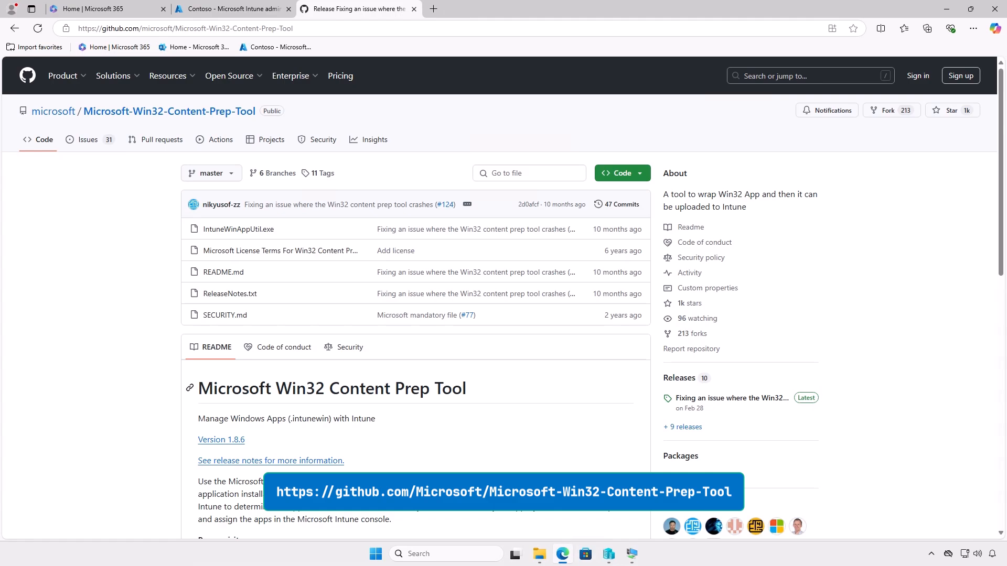
Step: Download the source code zip of the latest Microsoft-Win32-Content-Prep-Tool release from GitHub and show it in its folder
{"action": "left_click", "coordinate": [758, 400]}
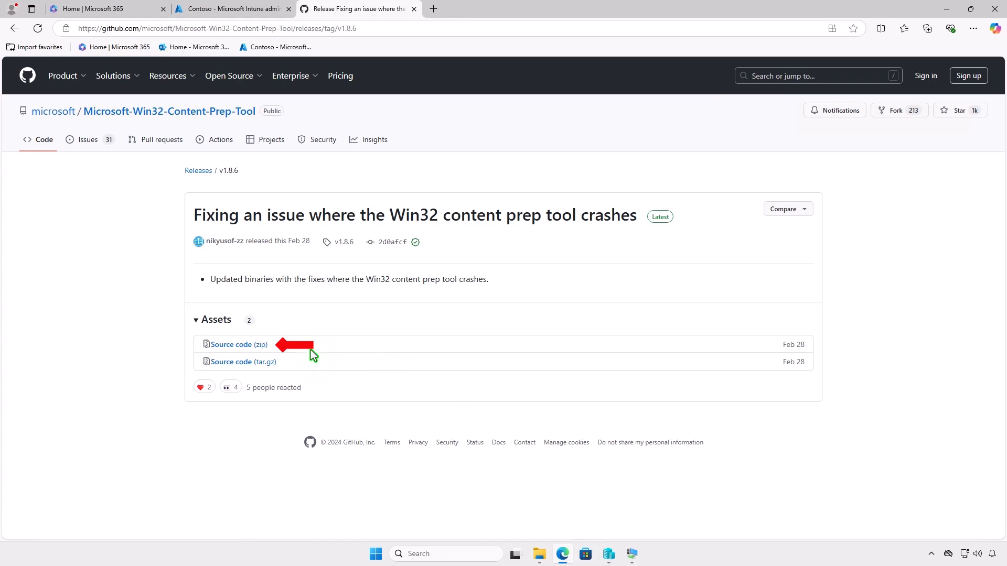
{"action": "left_click", "coordinate": [262, 345]}
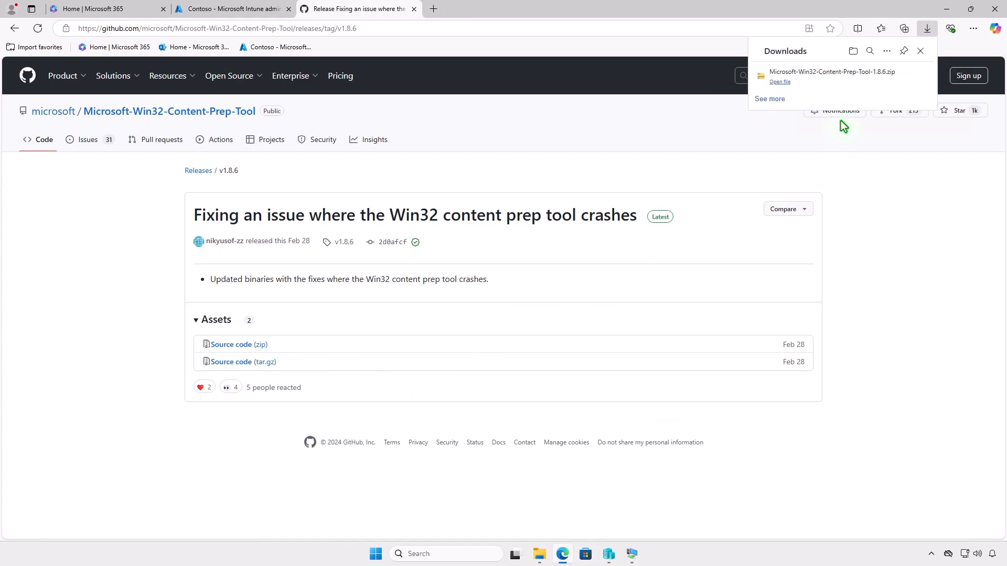
{"action": "left_click", "coordinate": [889, 78]}
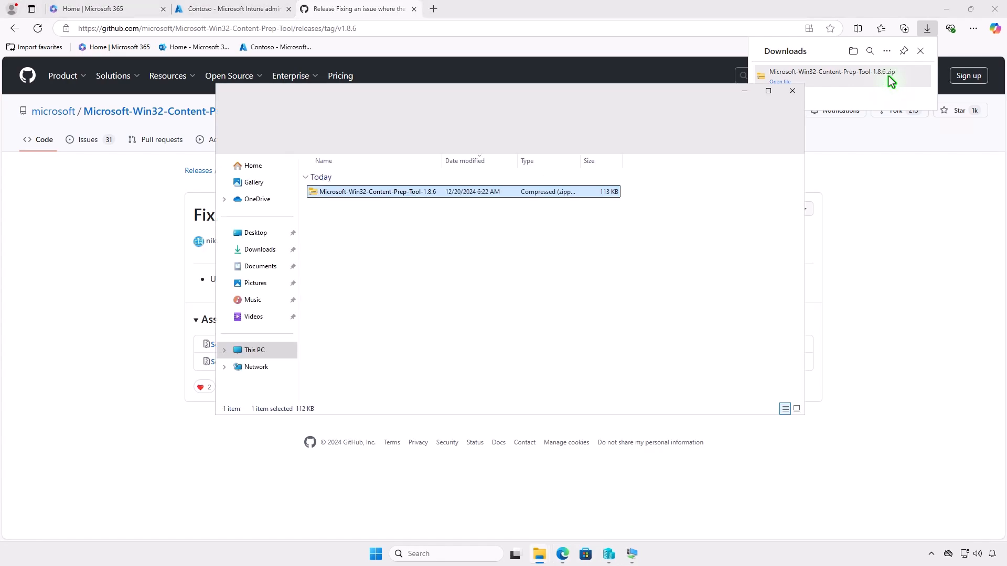
Step: Minimize the browser and extract the Microsoft-Win32-Content-Prep-Tool-1.8.6 archive to the default destination in Downloads
{"action": "left_click", "coordinate": [947, 10]}
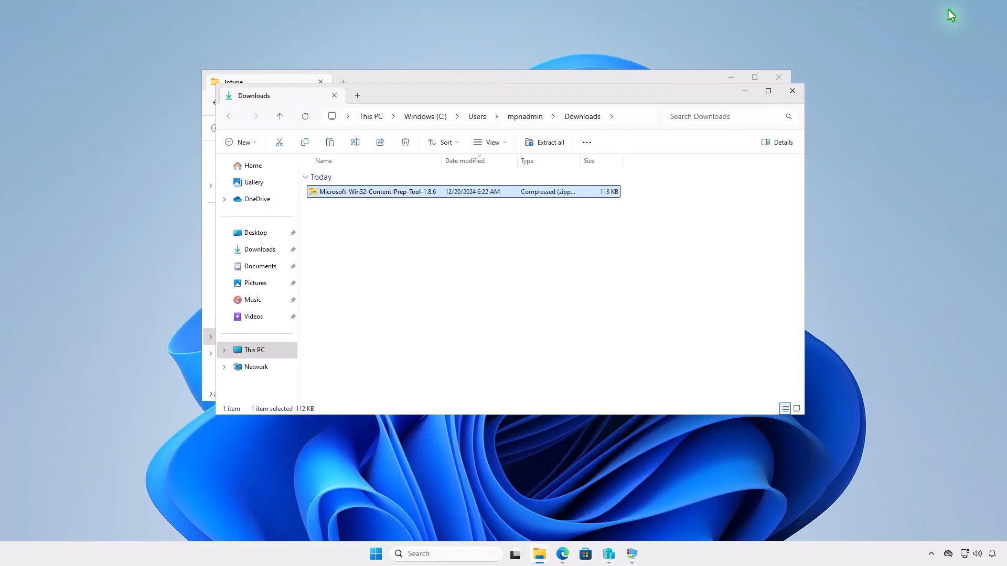
{"action": "left_click", "coordinate": [550, 143]}
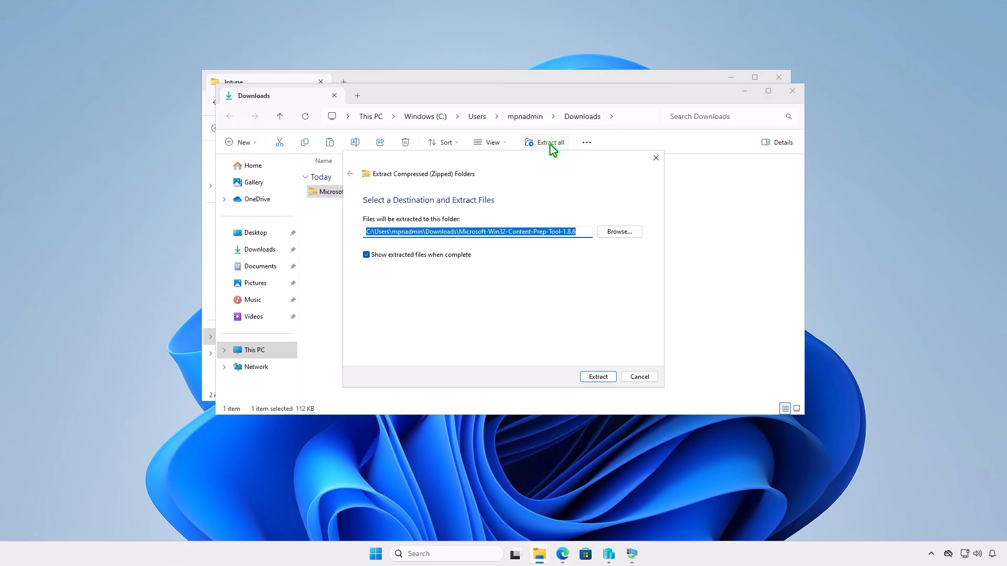
{"action": "left_click", "coordinate": [589, 376]}
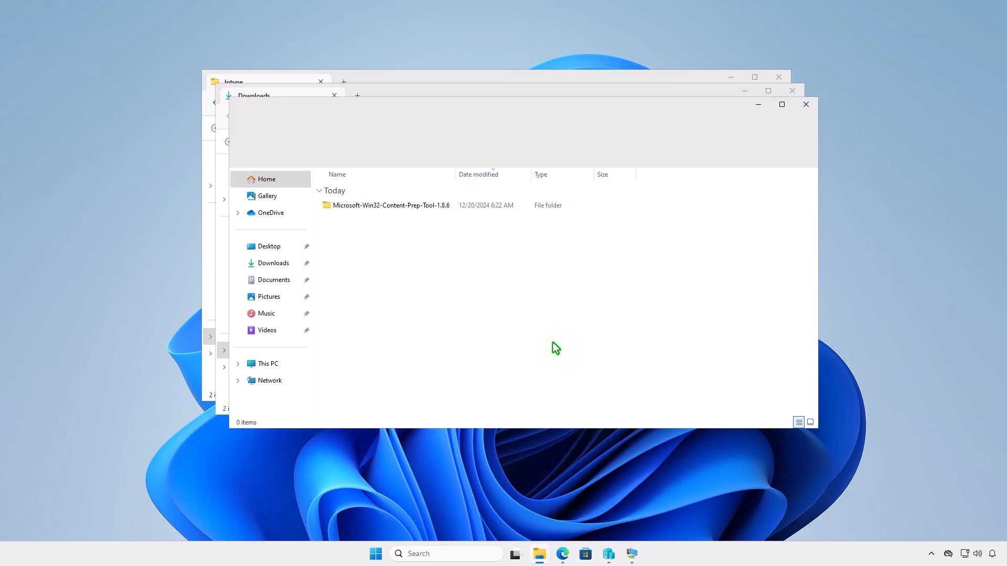
Step: Copy IntuneWinAppUtil from the extracted Microsoft-Win32-Content-Prep-Tool-1.8.6 folder into D:\Intune, closing the two download windows
{"action": "double_click", "coordinate": [449, 206]}
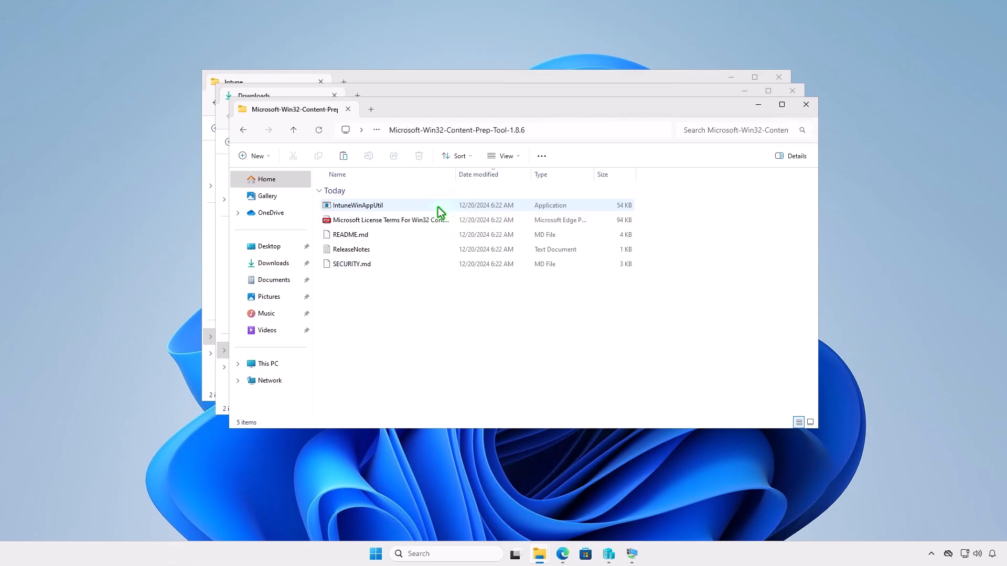
{"action": "left_click", "coordinate": [402, 205]}
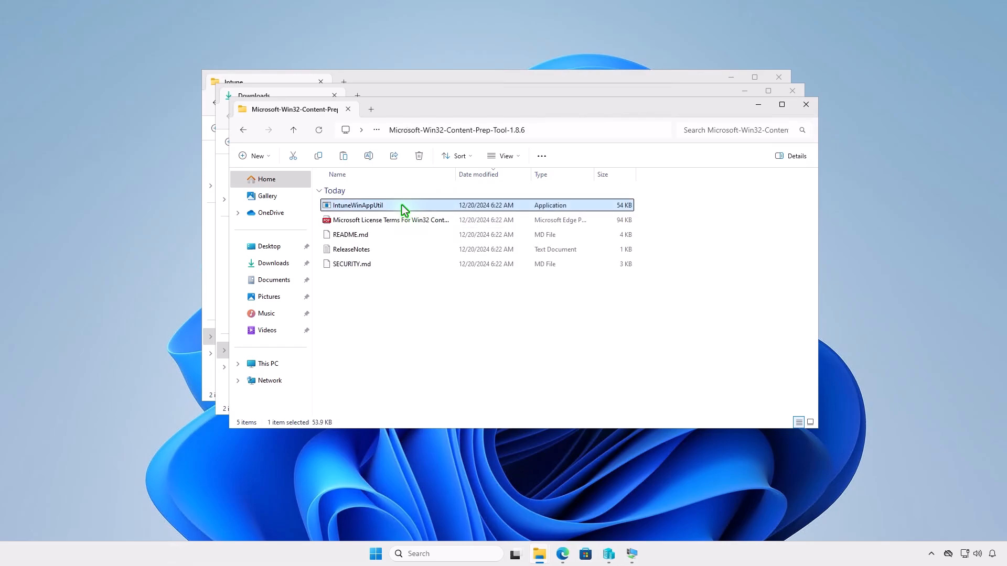
{"action": "right_click", "coordinate": [402, 206]}
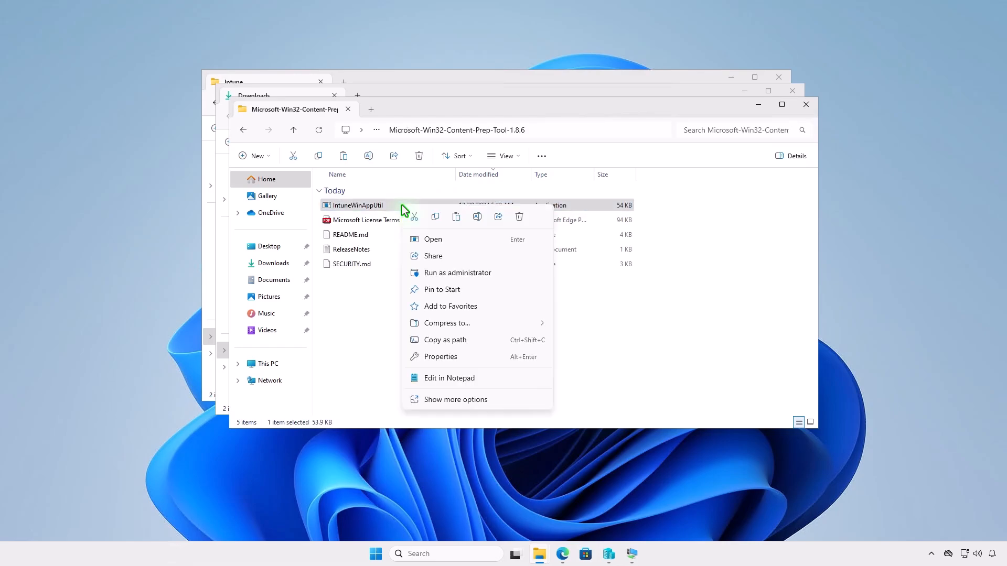
{"action": "left_click", "coordinate": [434, 217]}
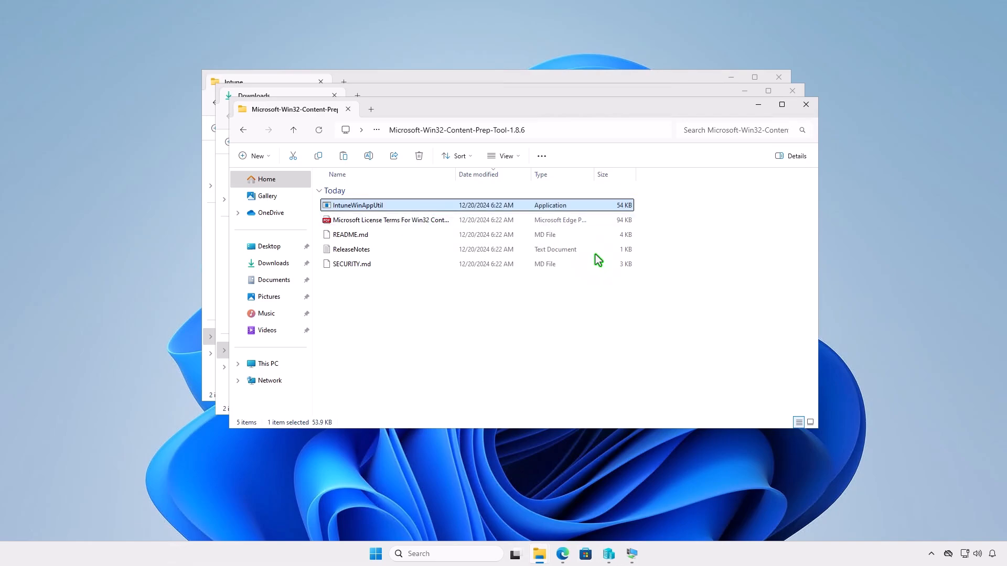
{"action": "left_click", "coordinate": [807, 104]}
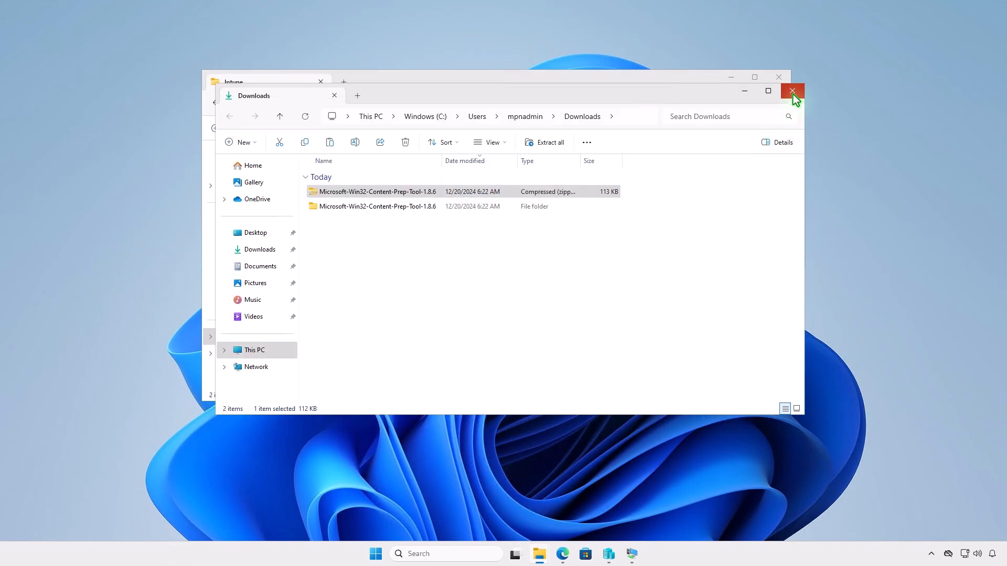
{"action": "left_click", "coordinate": [793, 92]}
{"action": "right_click", "coordinate": [361, 227]}
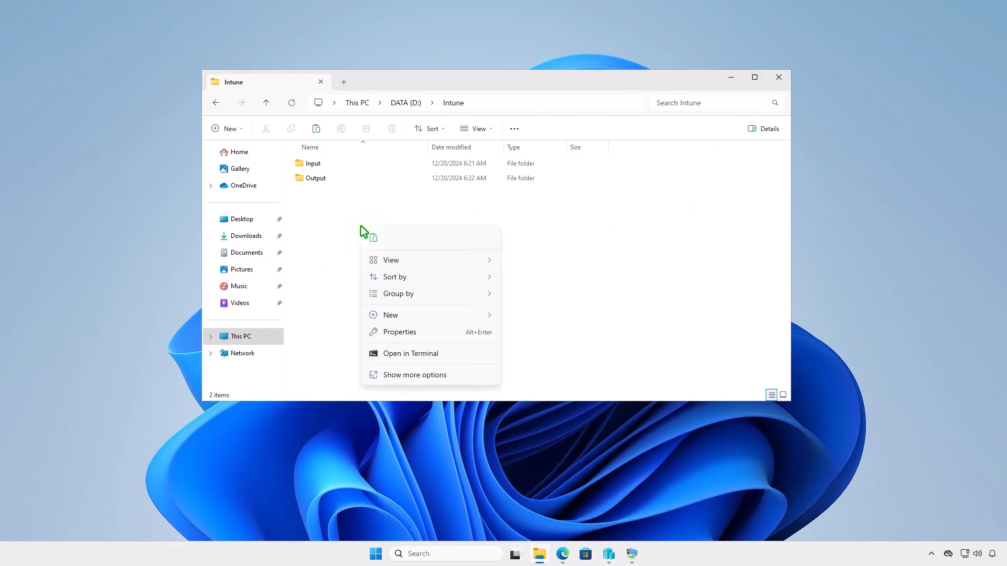
{"action": "left_click", "coordinate": [376, 242]}
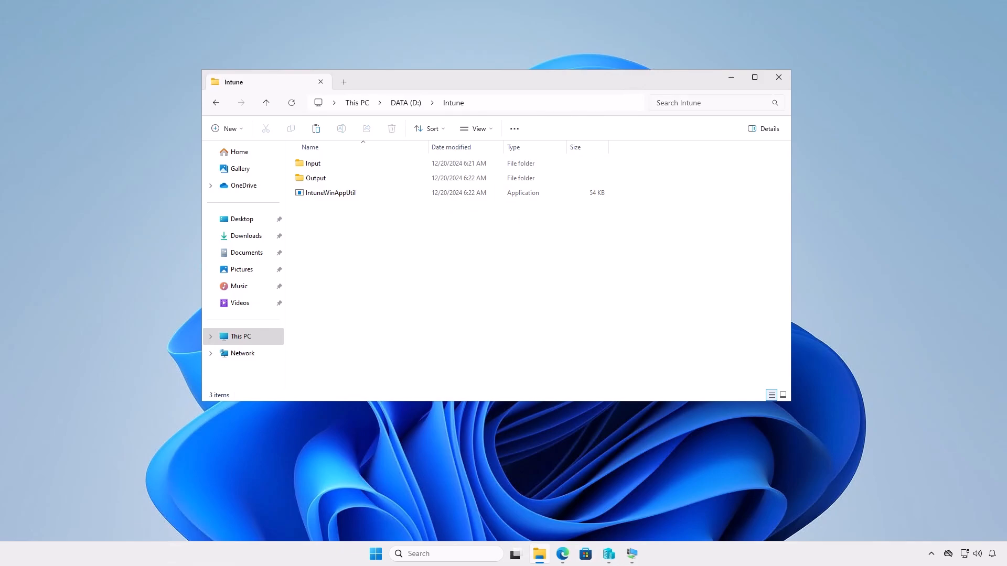
{"action": "left_click", "coordinate": [731, 78]}
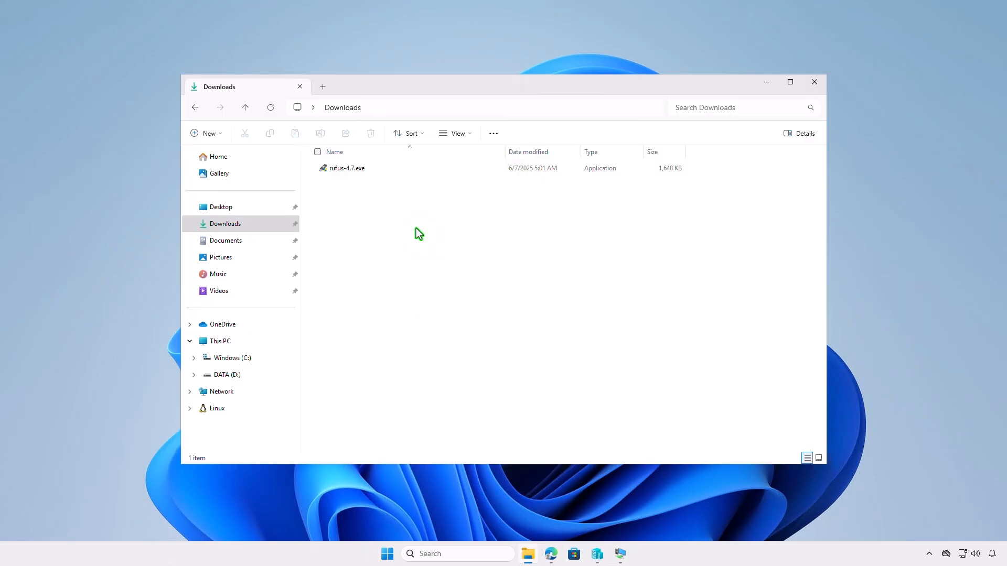
Step: Rename rufus-4.7.exe in the Downloads folder to rufus.exe
{"action": "left_click", "coordinate": [381, 172]}
{"action": "key", "text": "F2"}
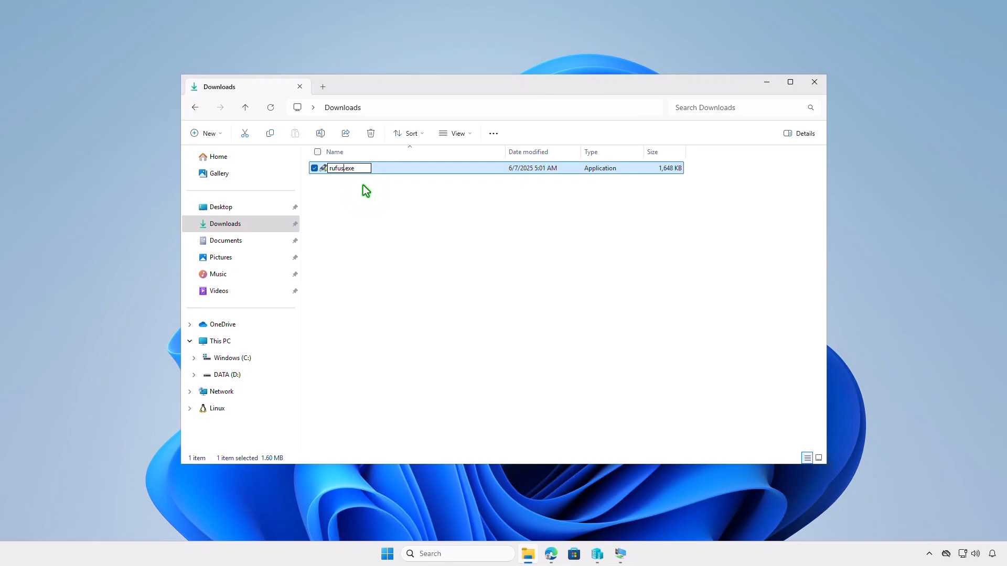
{"action": "key", "text": "Return"}
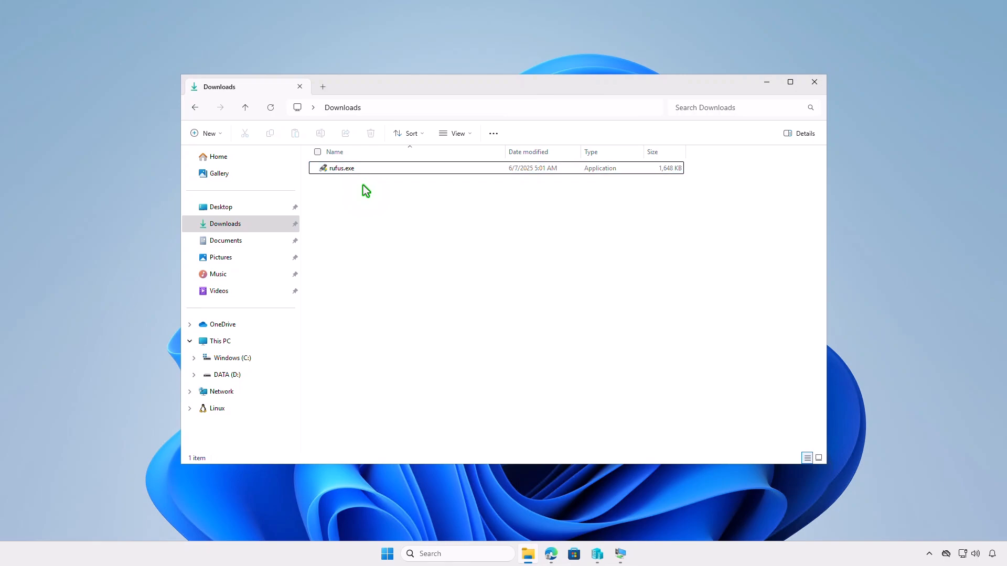
Step: Copy rufus.exe from the Downloads folder into D:\Intune\Input
{"action": "right_click", "coordinate": [366, 170]}
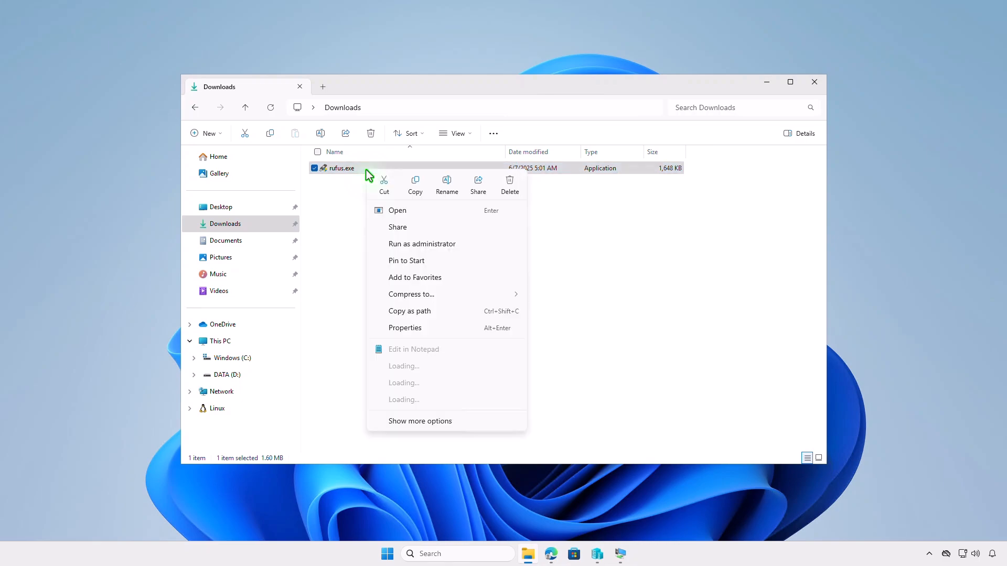
{"action": "left_click", "coordinate": [406, 189]}
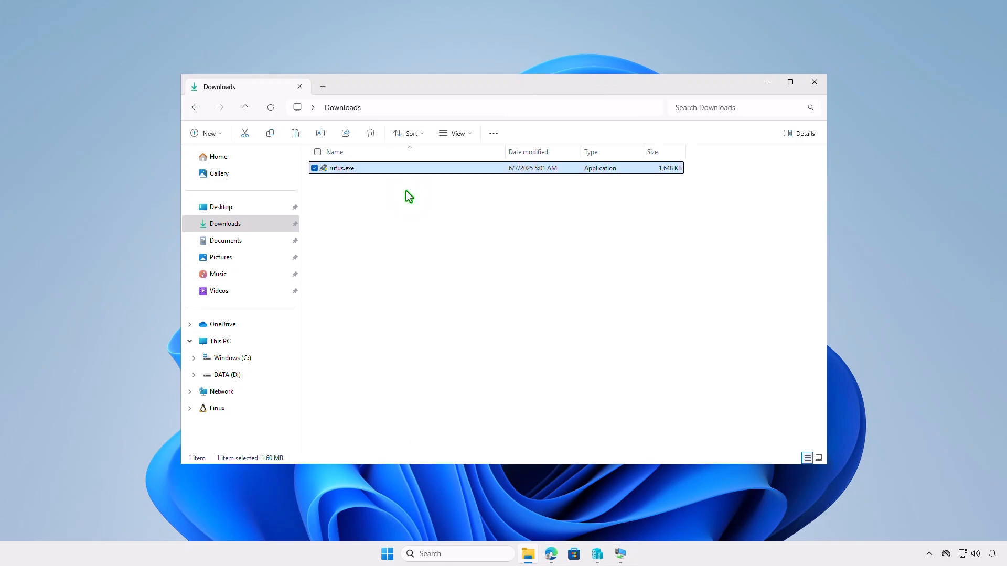
{"action": "left_click", "coordinate": [261, 341]}
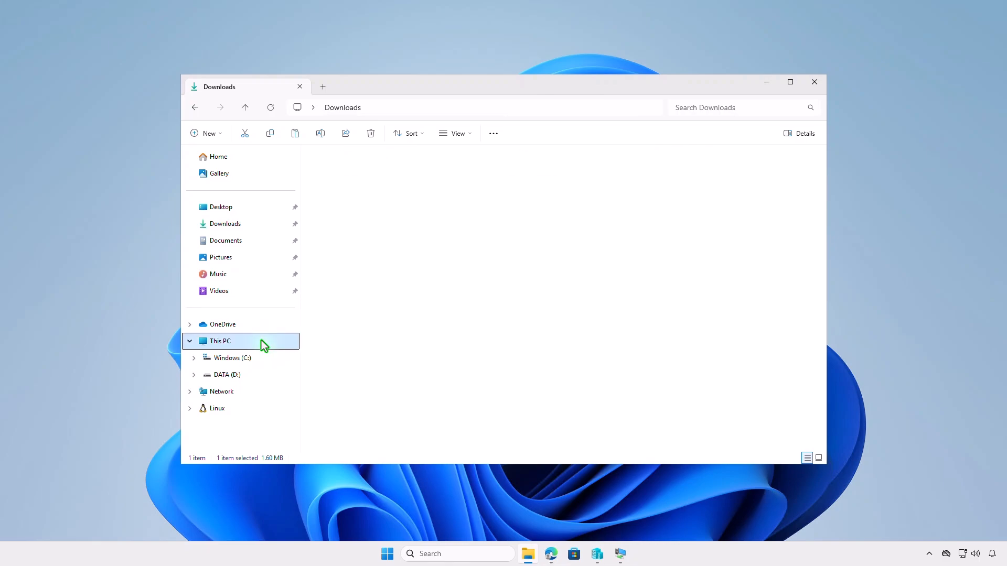
{"action": "double_click", "coordinate": [526, 172]}
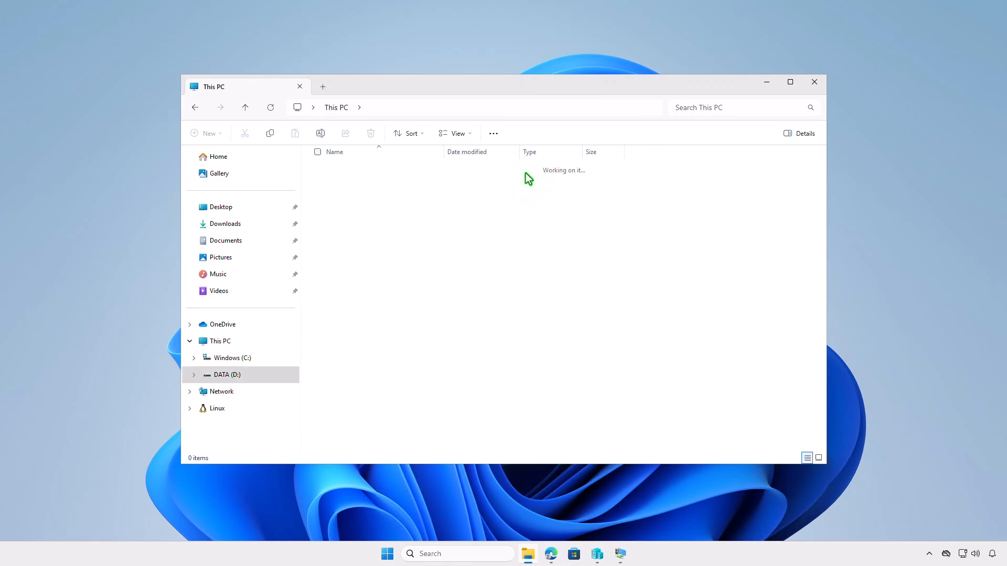
{"action": "double_click", "coordinate": [394, 167]}
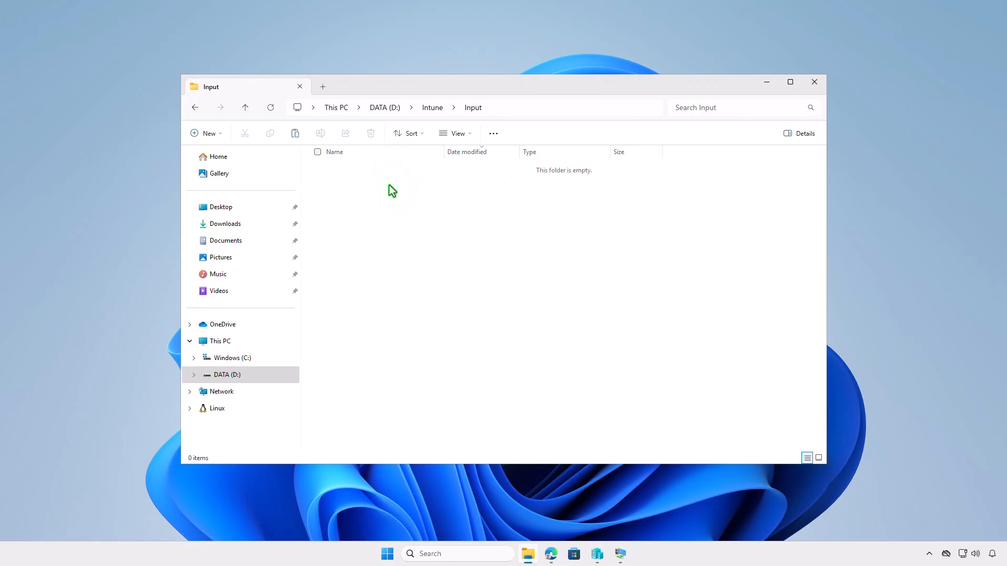
{"action": "right_click", "coordinate": [389, 186]}
{"action": "left_click", "coordinate": [400, 200]}
{"action": "left_click", "coordinate": [428, 244]}
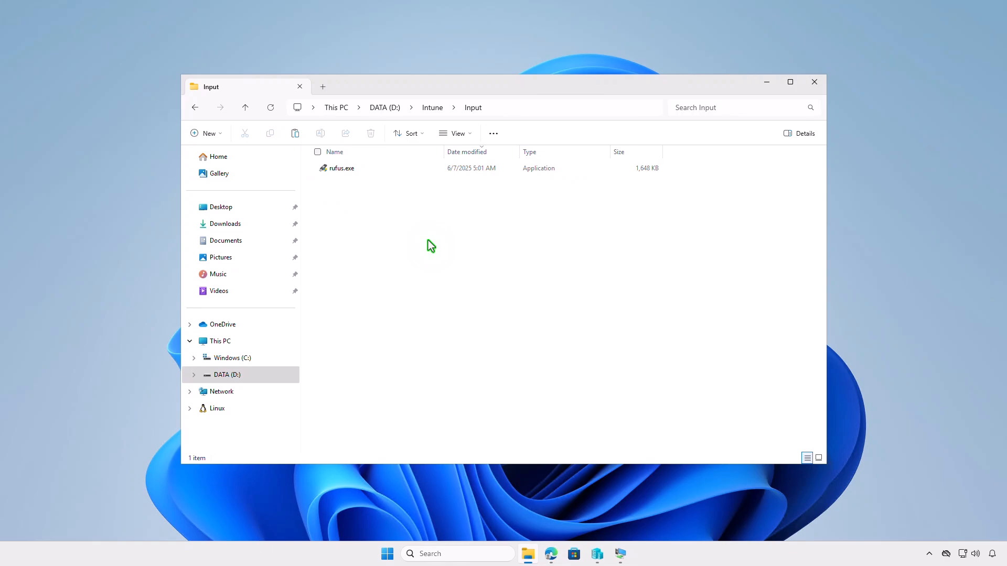
Step: Create a text document in the Input folder and paste in the PowerShell script that copies Rufus to Program Files and creates its public desktop shortcut
{"action": "right_click", "coordinate": [427, 241]}
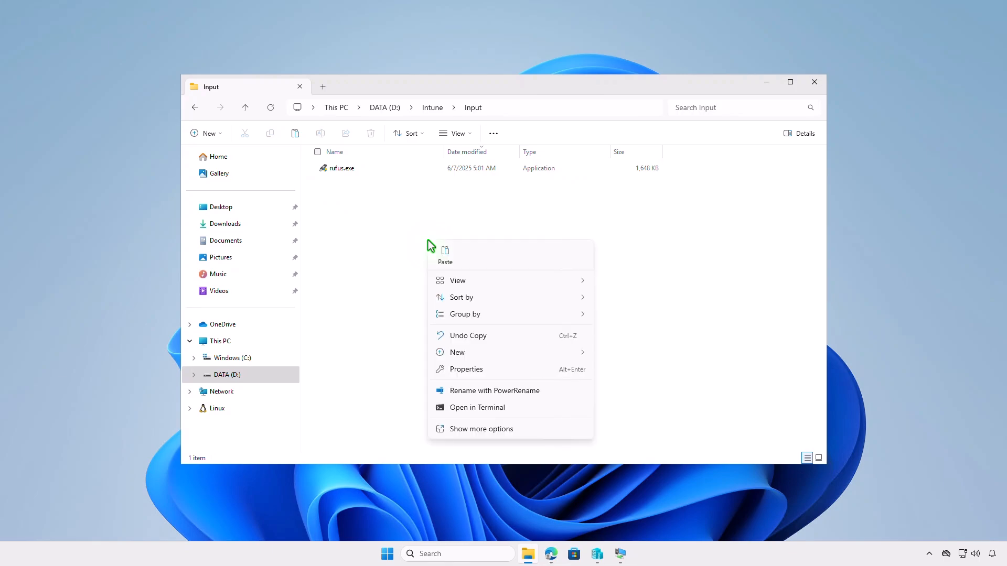
{"action": "mouse_move", "coordinate": [487, 351]}
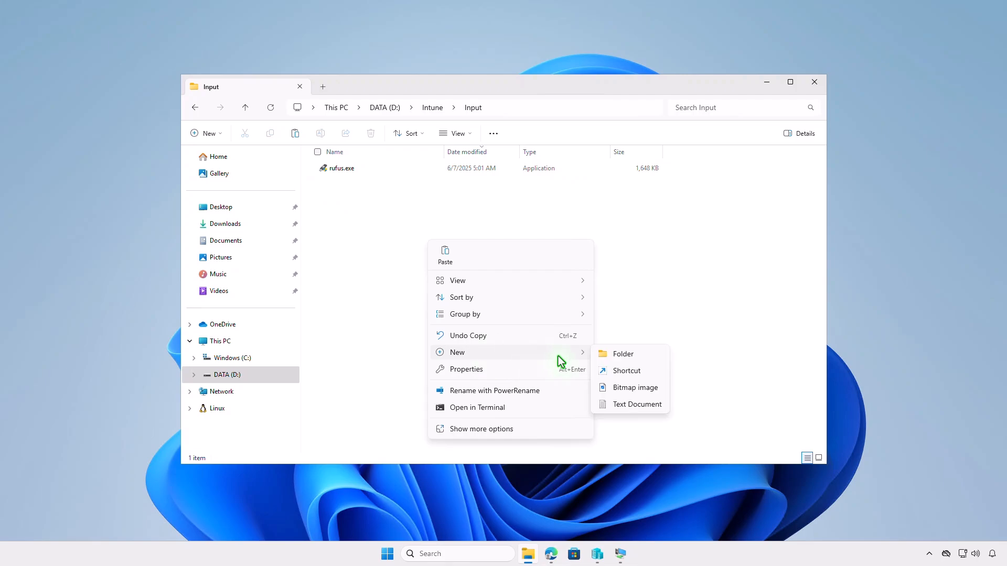
{"action": "left_click", "coordinate": [630, 410]}
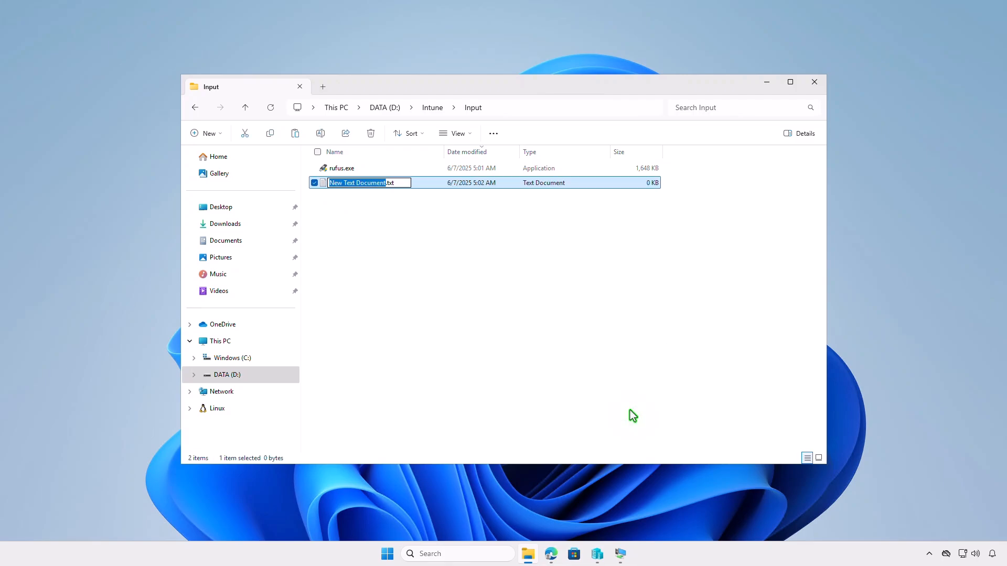
{"action": "double_click", "coordinate": [436, 183]}
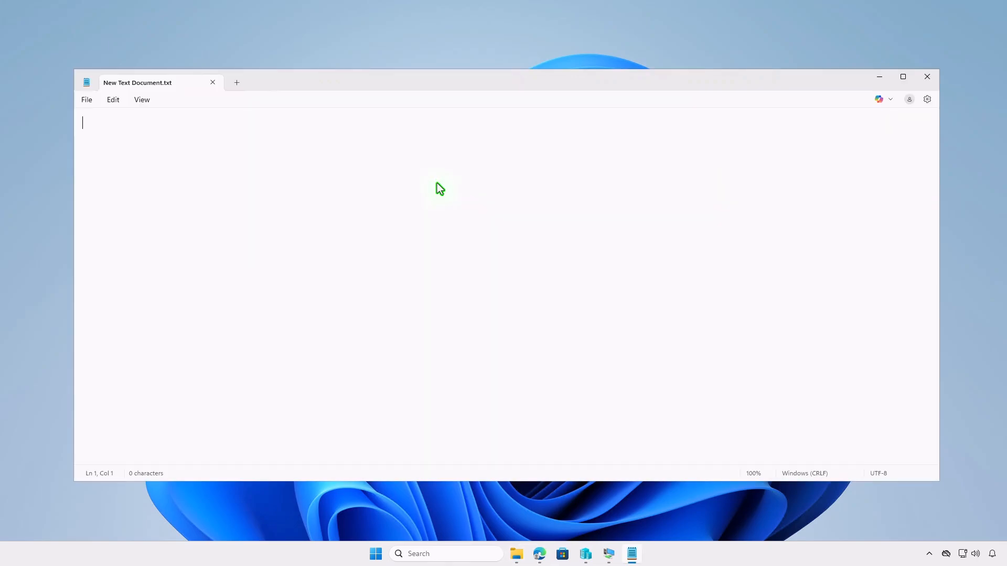
{"action": "key", "text": "ctrl+v"}
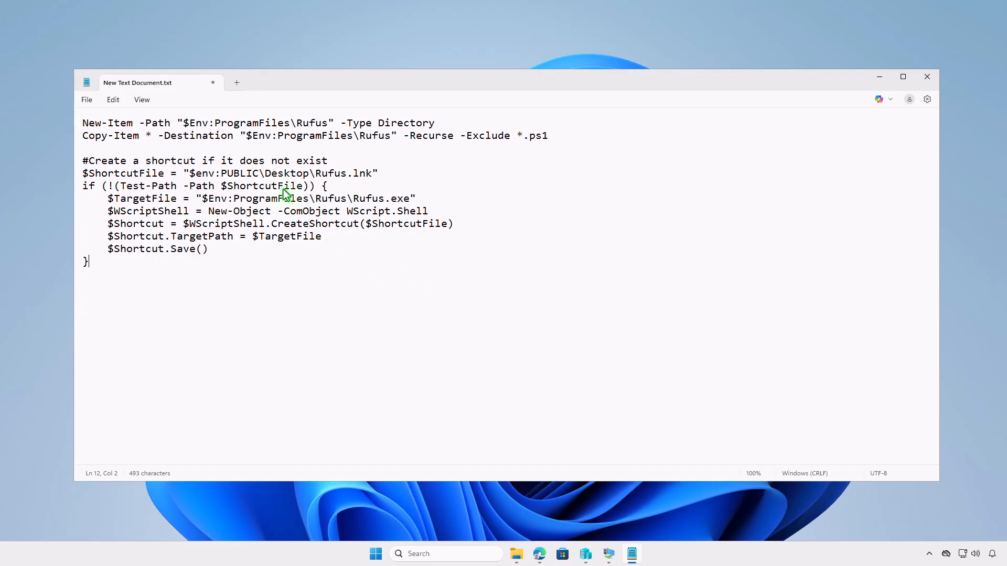
Step: Save the script as install.ps1 in D:\Intune\Input using the All files type, and close it
{"action": "left_click", "coordinate": [88, 100]}
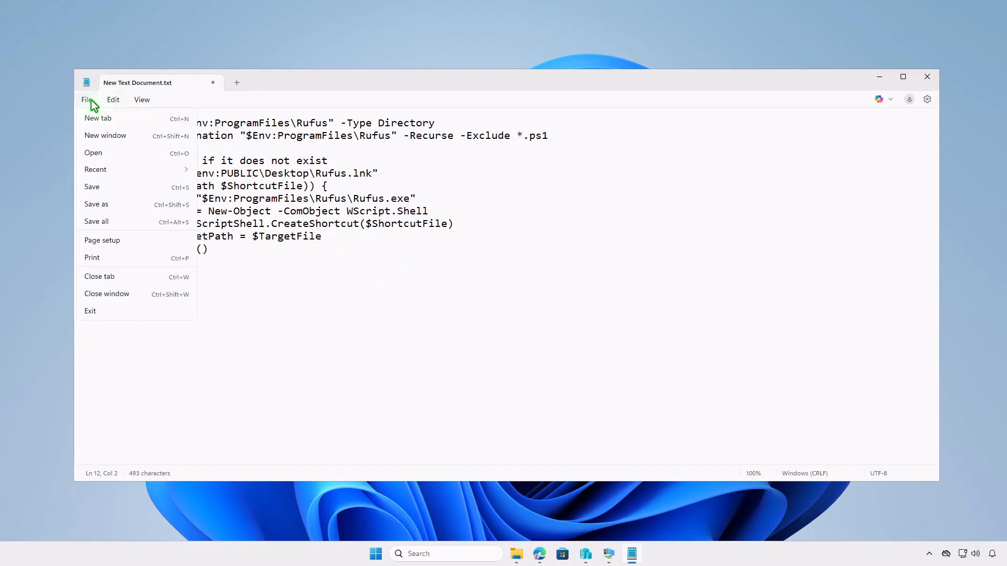
{"action": "left_click", "coordinate": [109, 206]}
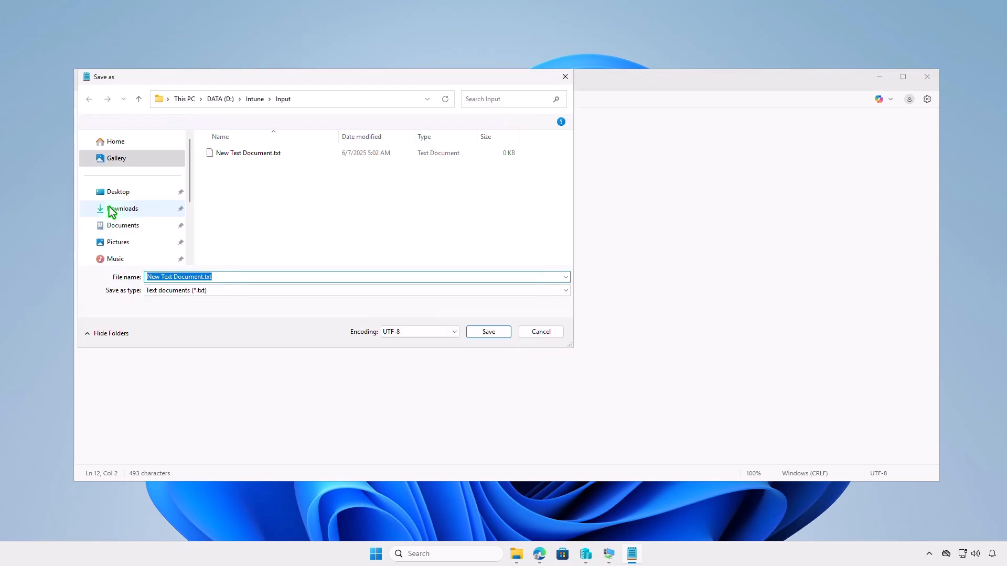
{"action": "left_click", "coordinate": [262, 290]}
{"action": "left_click", "coordinate": [252, 309]}
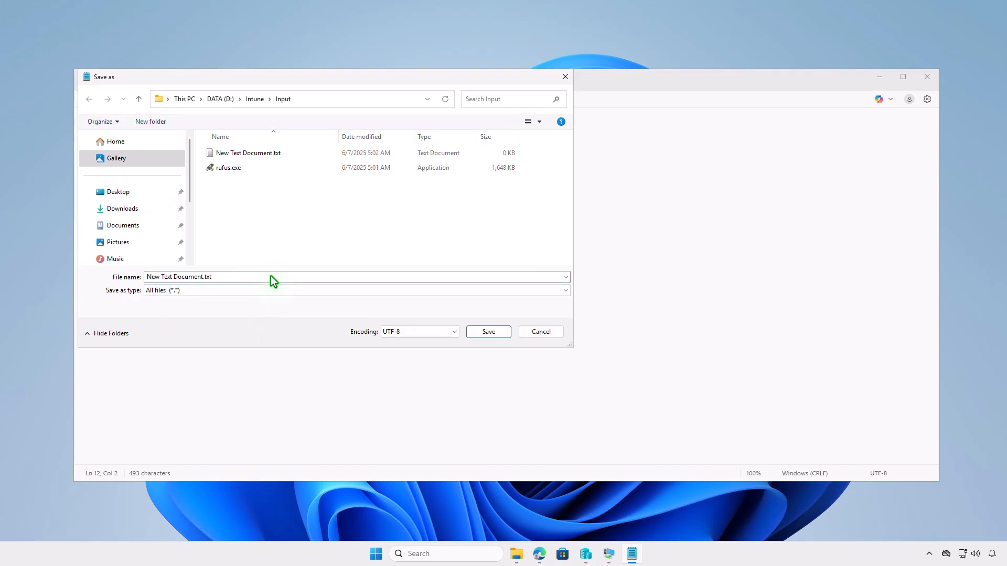
{"action": "left_click", "coordinate": [271, 276]}
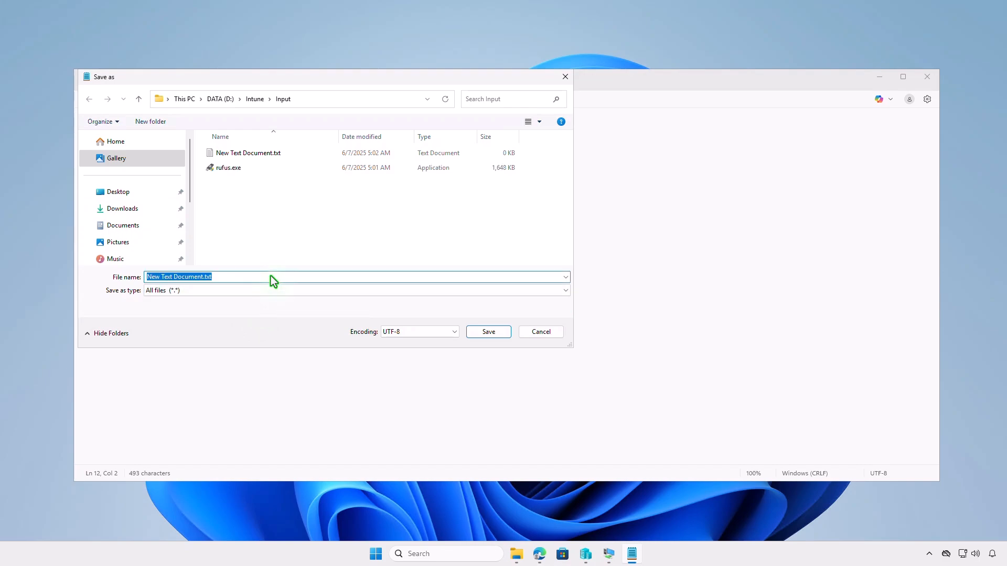
{"action": "type", "text": "insta"}
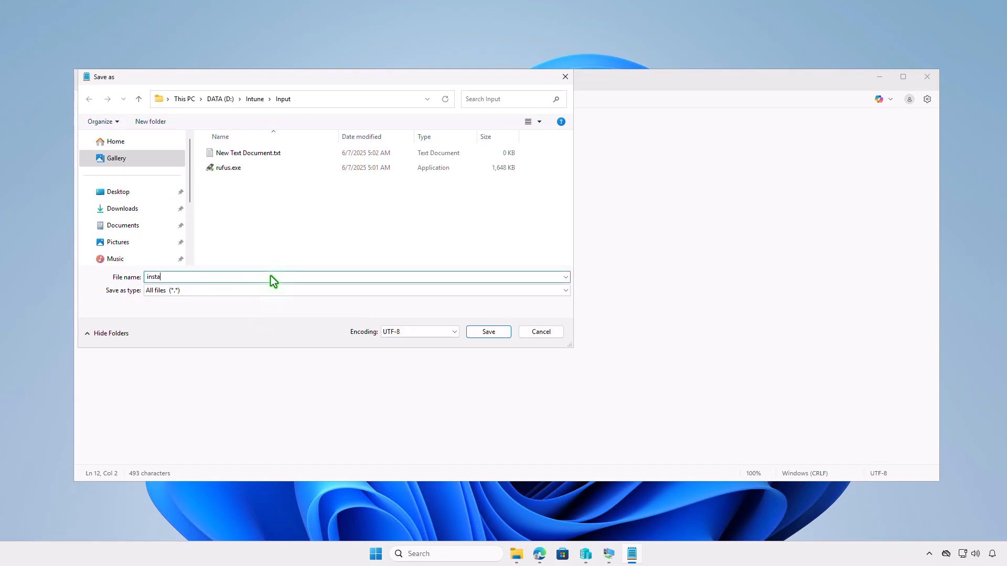
{"action": "type", "text": "ll.ps1"}
{"action": "left_click", "coordinate": [477, 334]}
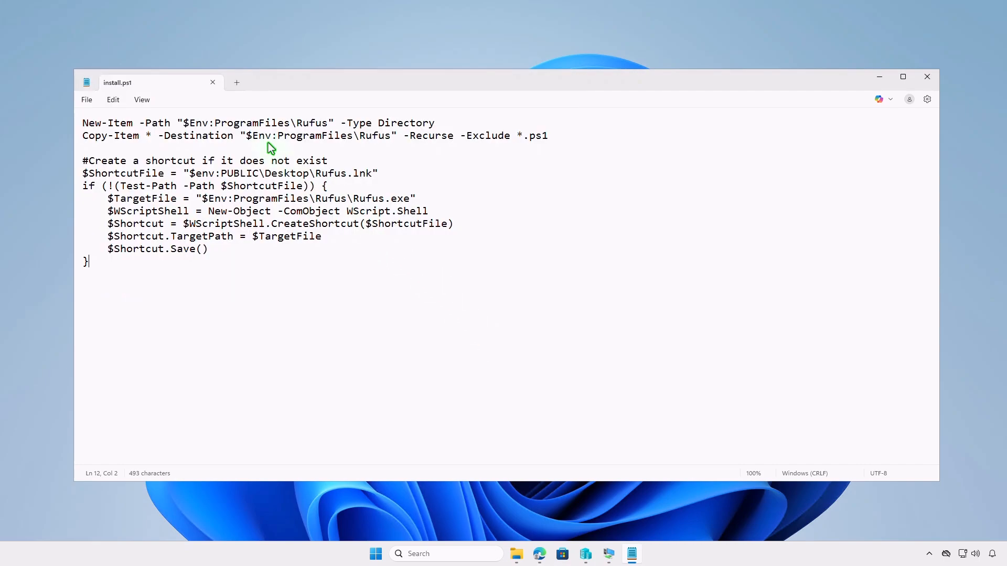
{"action": "left_click", "coordinate": [212, 86]}
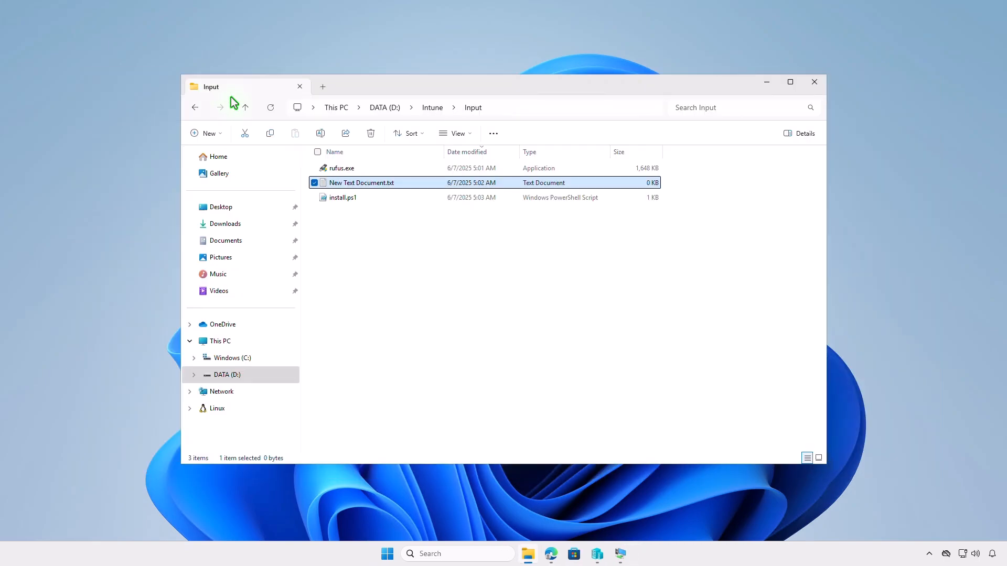
Step: Paste the script that stops Rufus and removes its shortcut and folder into New Text Document.txt, and save it as uninstall.ps1 with the All files type
{"action": "double_click", "coordinate": [401, 201]}
{"action": "type", "text": "Get-Process -ProcessName *rufus* | Stop-Process -ErrorAction SilentlyContinue -Force Start-Sleep -Seconds 5 Remove-Item -Path \"$env:PUBLIC\\Desktop\\Rufus.lnk\" -Force -ErrorAction SilentlyContinue Remove-Item -Path \"$Env:ProgramFiles\\Rufus\" -Recurse -Force -ErrorAction SilentlyContinue"}
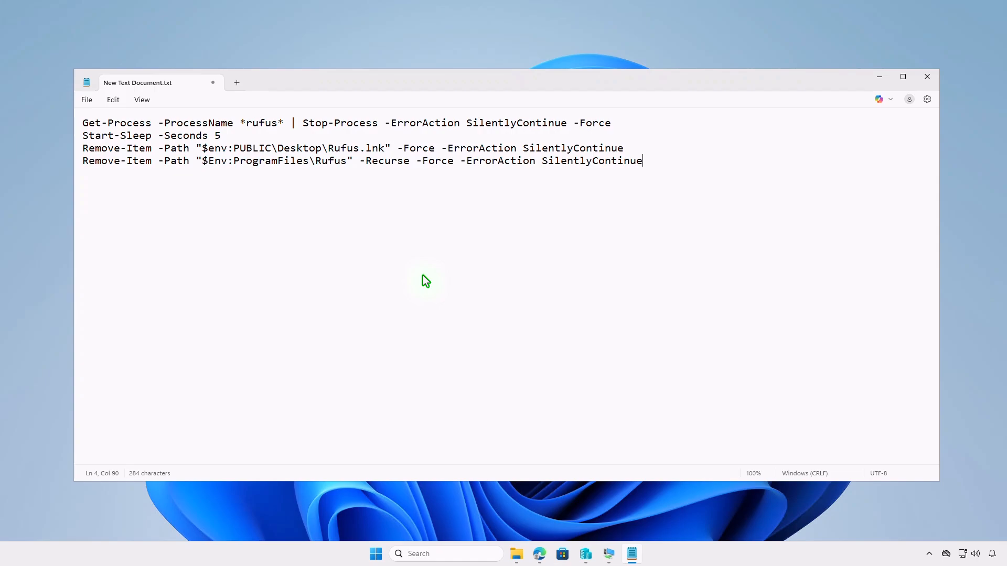
{"action": "left_click", "coordinate": [87, 100]}
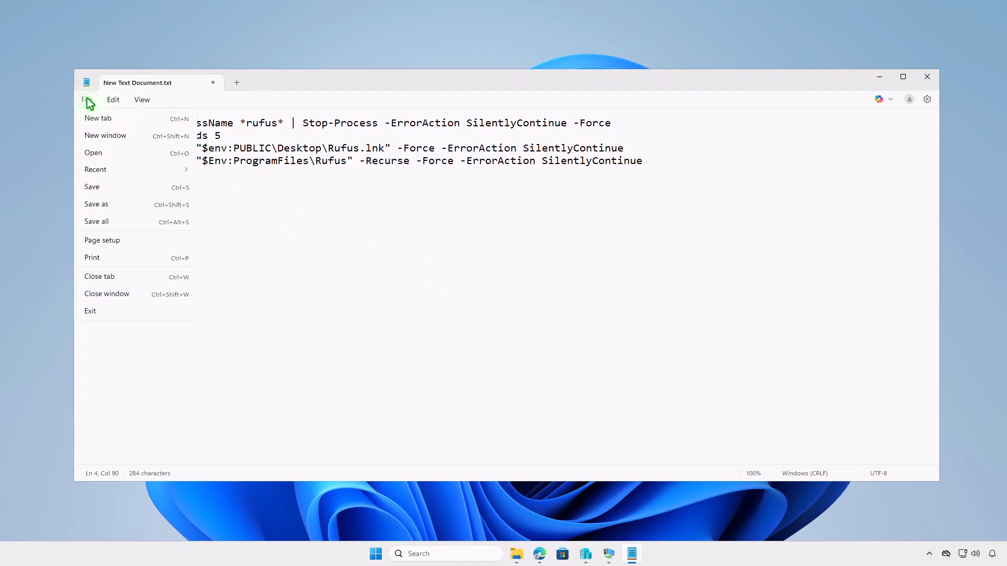
{"action": "left_click", "coordinate": [109, 206]}
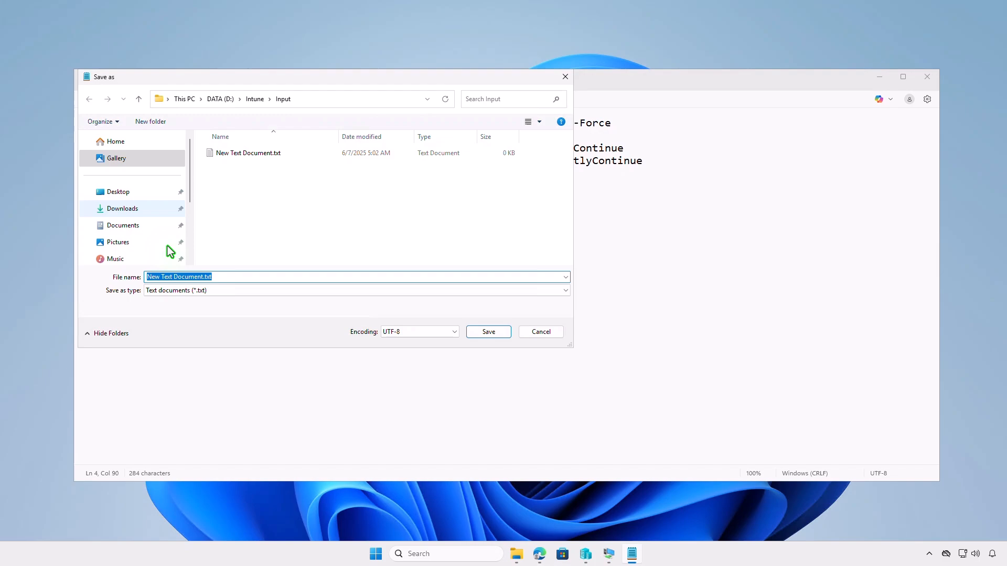
{"action": "left_click", "coordinate": [200, 292]}
{"action": "left_click", "coordinate": [200, 308]}
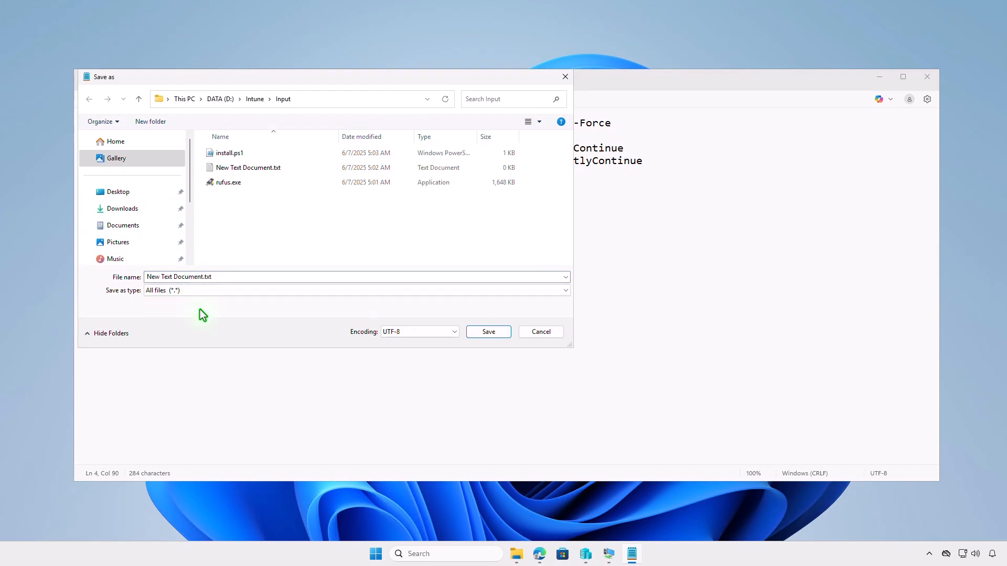
{"action": "left_click", "coordinate": [236, 280]}
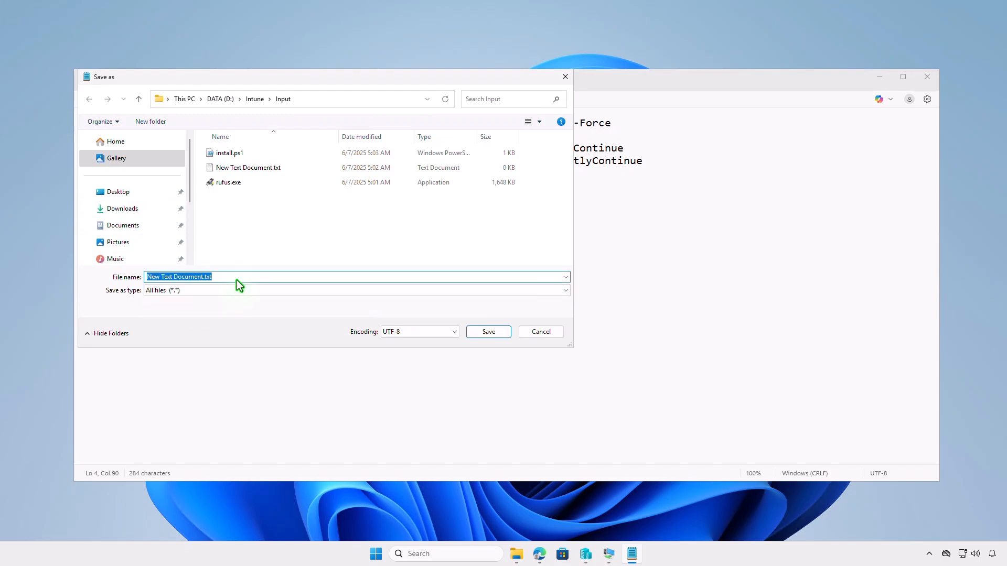
{"action": "type", "text": "uni"}
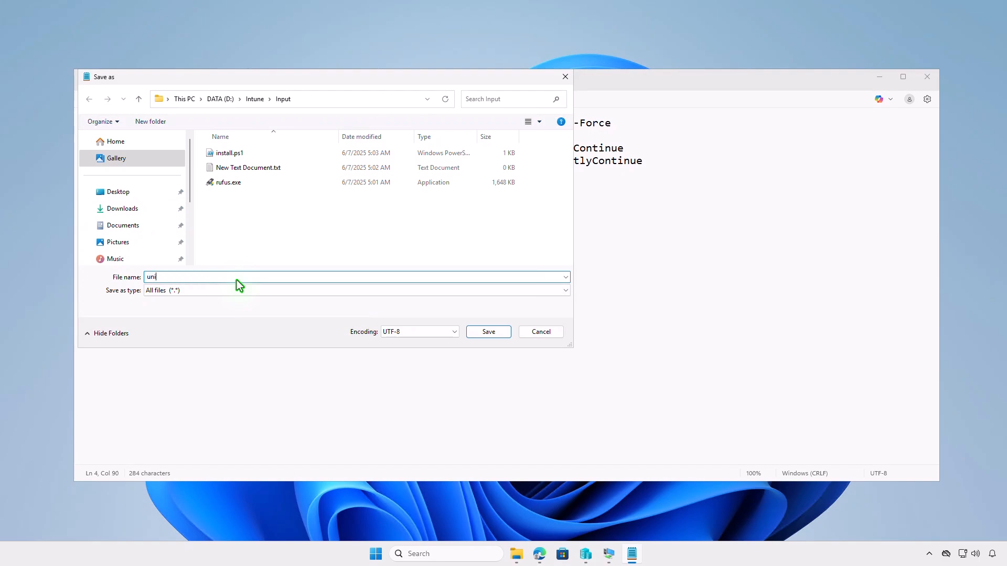
{"action": "type", "text": "nstall.ps1"}
{"action": "left_click", "coordinate": [491, 333]}
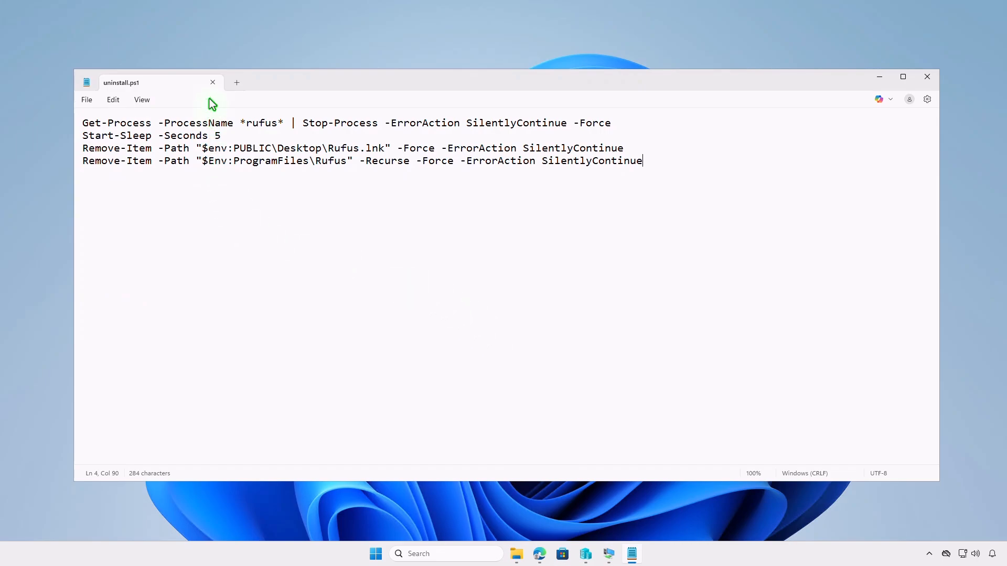
{"action": "left_click", "coordinate": [211, 83]}
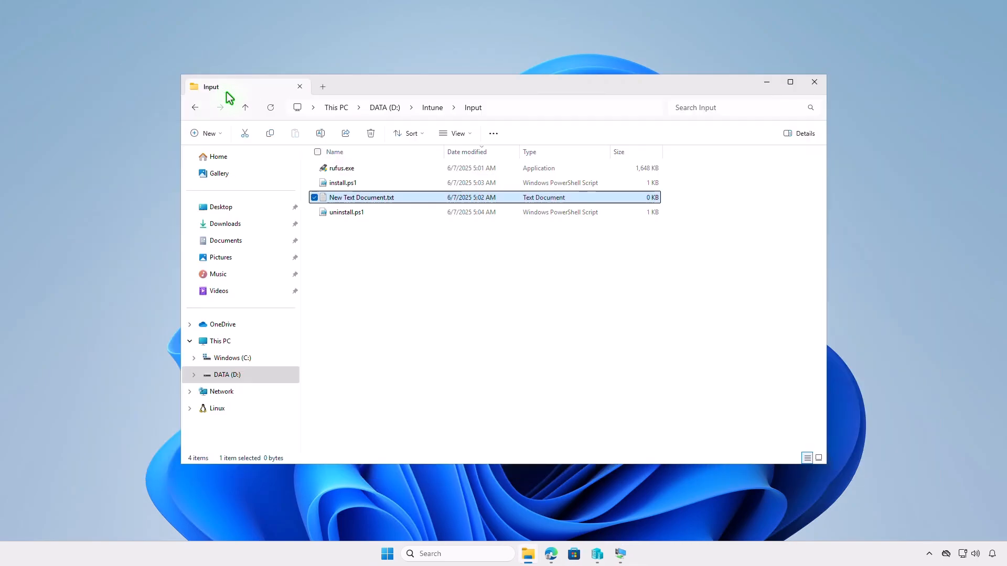
Step: Delete New Text Document.txt from the Input folder and go back to D:\Intune
{"action": "left_click", "coordinate": [369, 134]}
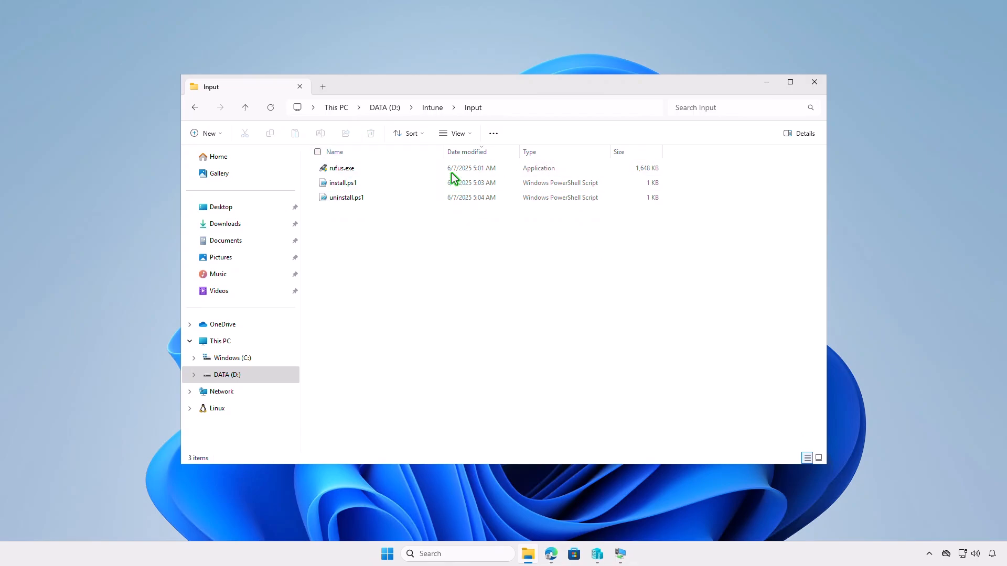
{"action": "left_click", "coordinate": [434, 107]}
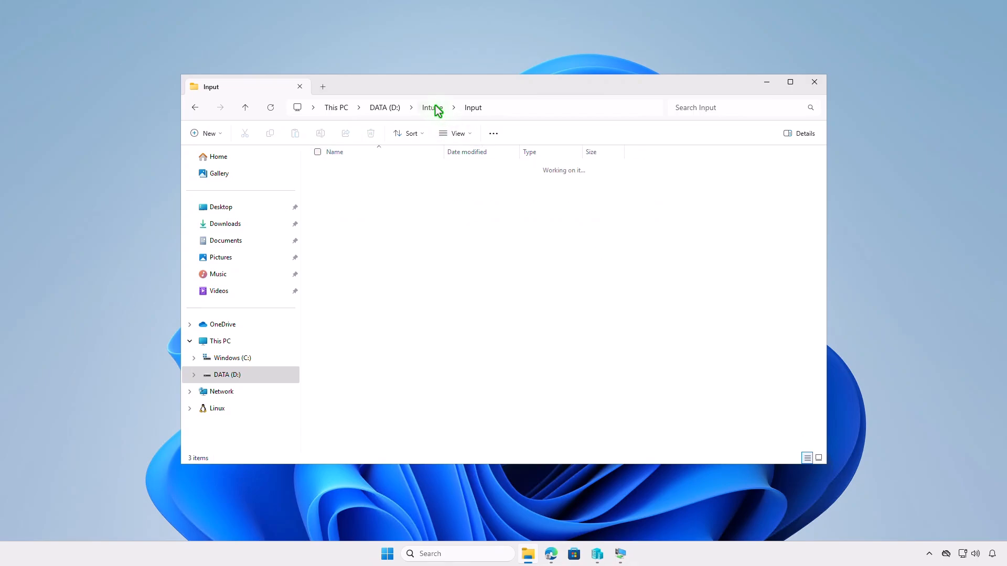
{"action": "left_click", "coordinate": [455, 242]}
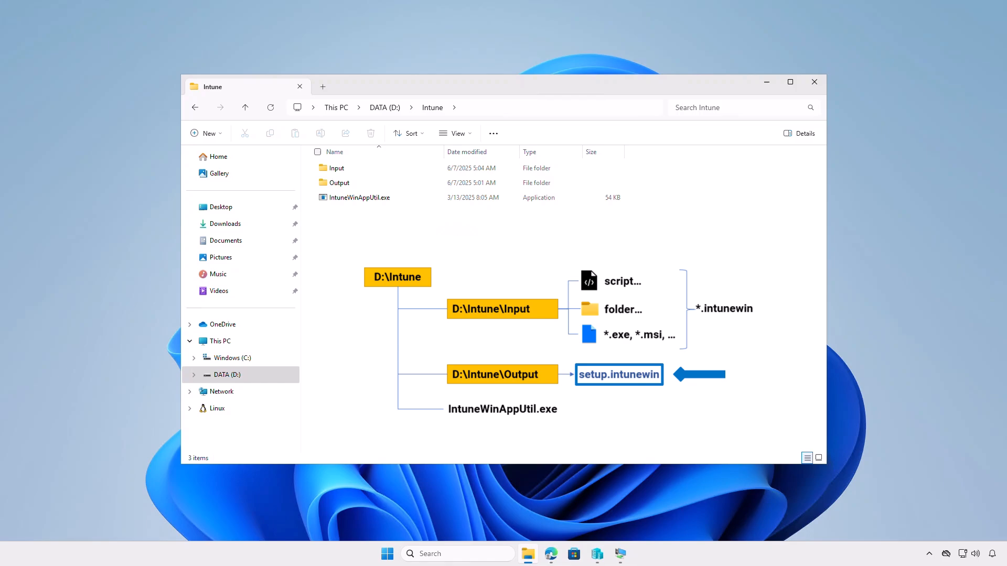
Step: Run IntuneWinAppUtil.exe and specify the copied path "D:\Intune\Input" as the source folder
{"action": "double_click", "coordinate": [390, 197]}
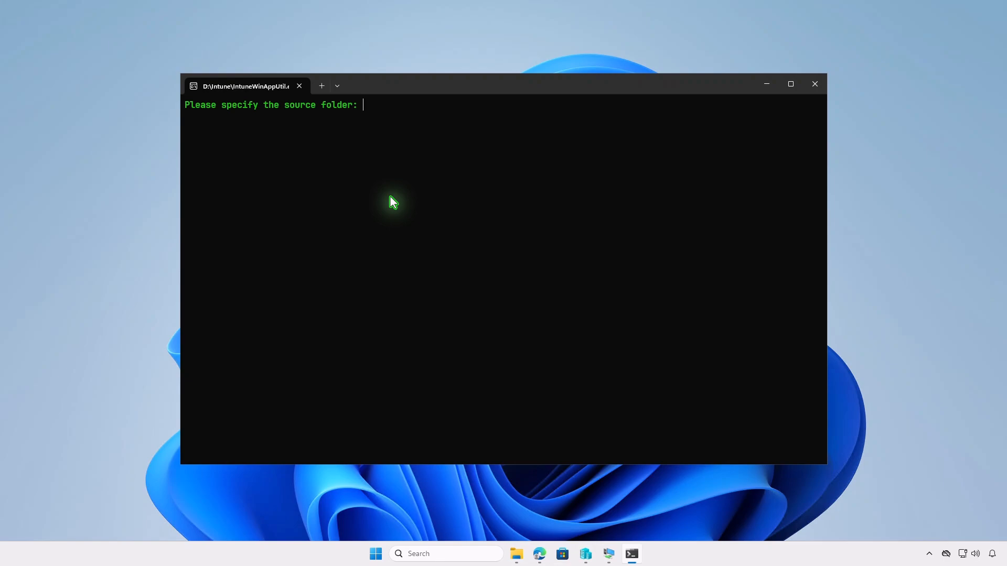
{"action": "left_click", "coordinate": [516, 554]}
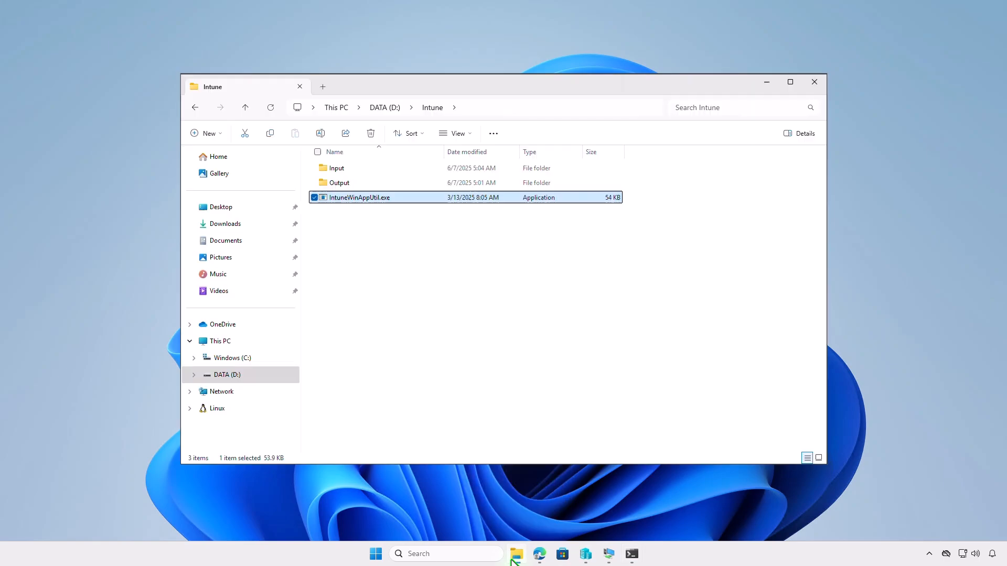
{"action": "left_click", "coordinate": [367, 169]}
{"action": "right_click", "coordinate": [367, 169]}
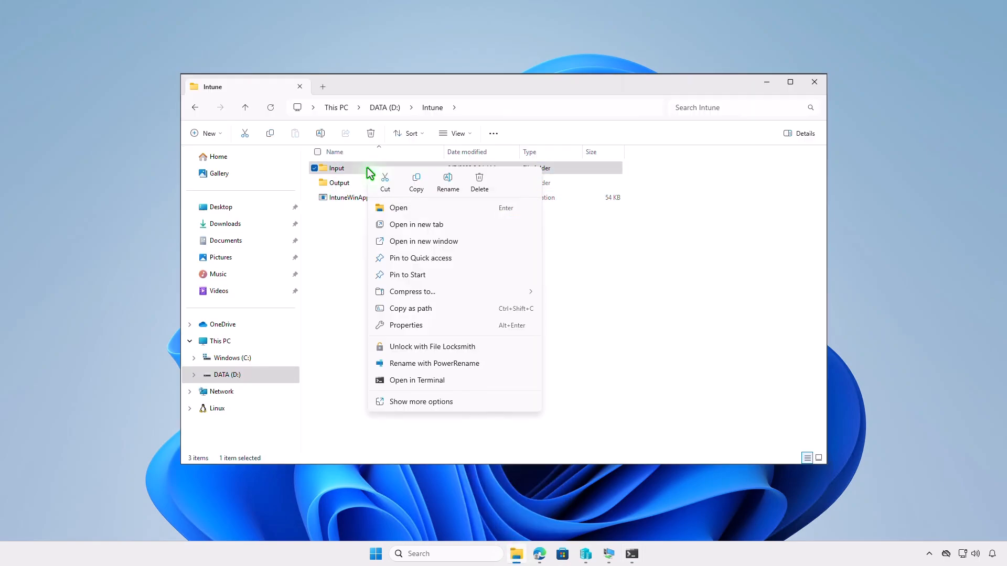
{"action": "left_click", "coordinate": [422, 310]}
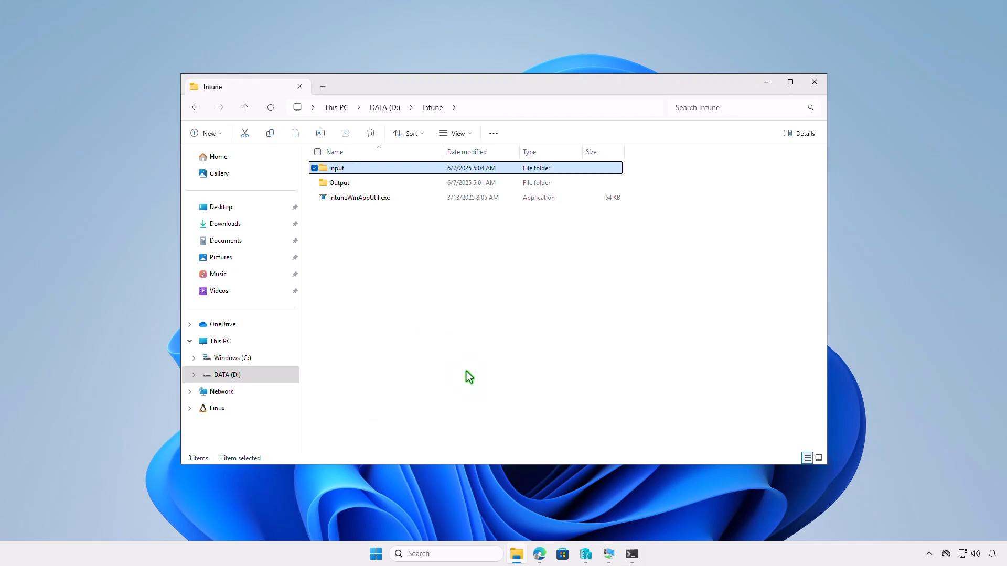
{"action": "left_click", "coordinate": [632, 554]}
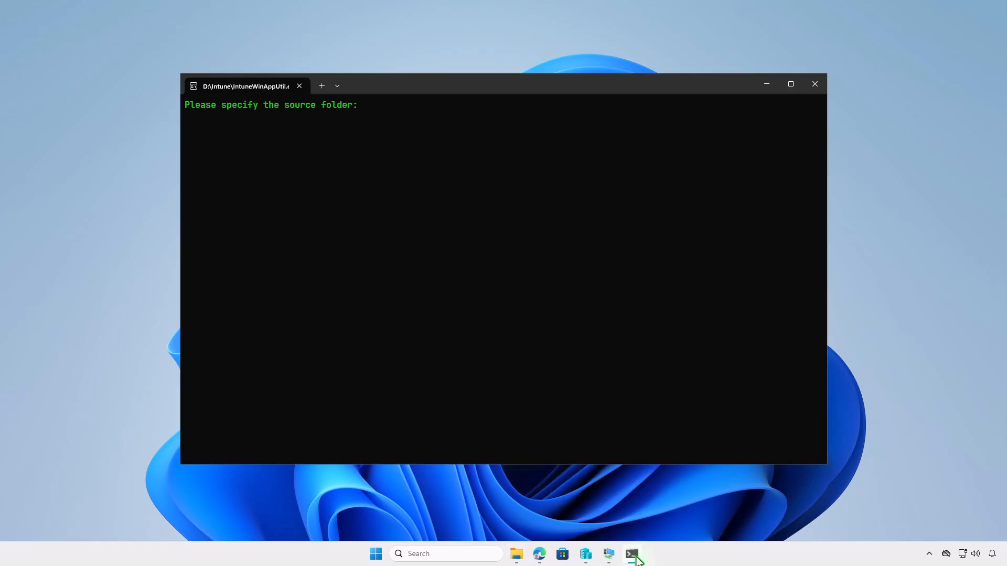
{"action": "right_click", "coordinate": [568, 335]}
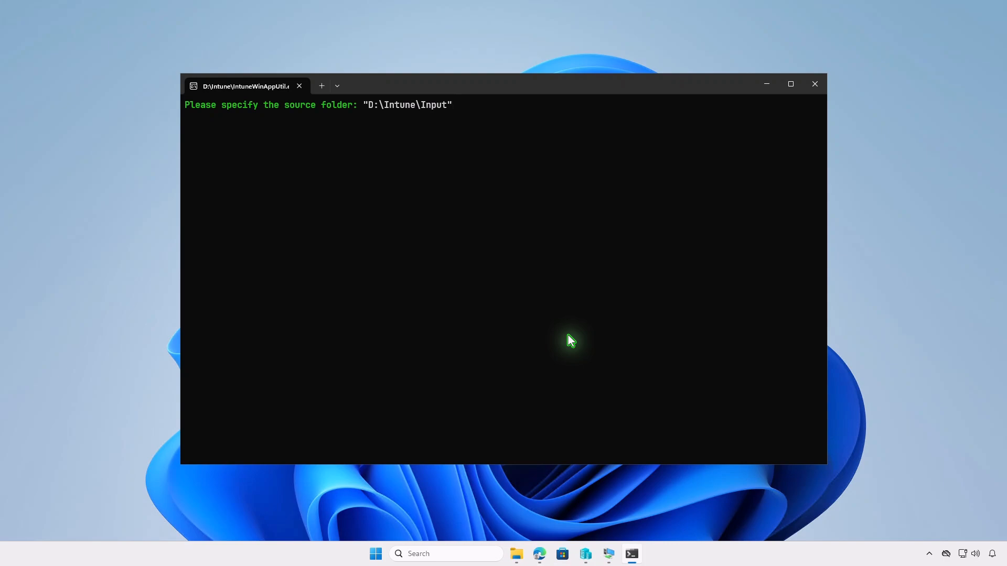
{"action": "key", "text": "Return"}
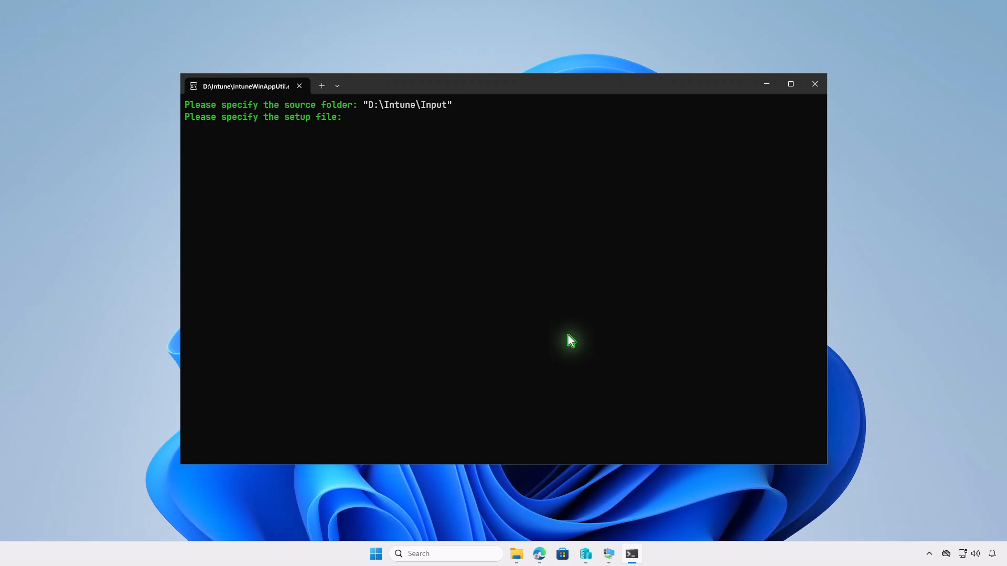
Step: Copy the path of rufus.exe in the Input folder and specify "D:\Intune\Input\rufus.exe" as the setup file in IntuneWinAppUtil
{"action": "left_click", "coordinate": [516, 551]}
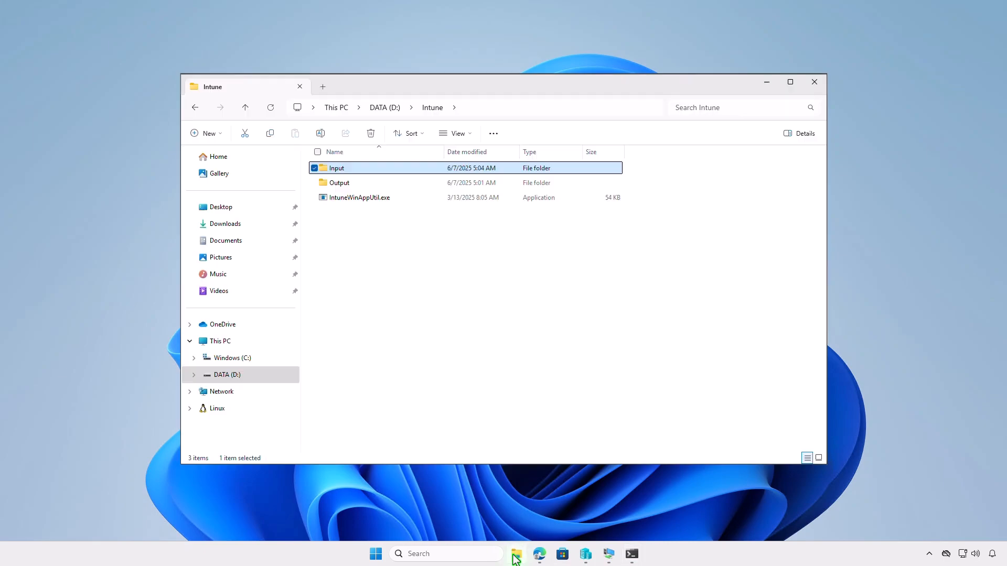
{"action": "double_click", "coordinate": [392, 174]}
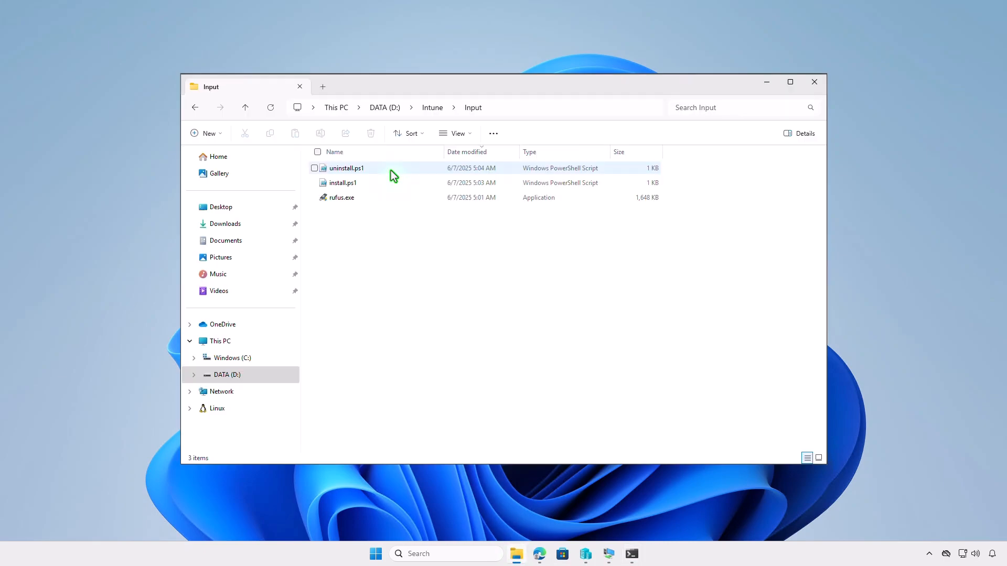
{"action": "left_click", "coordinate": [386, 200]}
{"action": "right_click", "coordinate": [388, 202]}
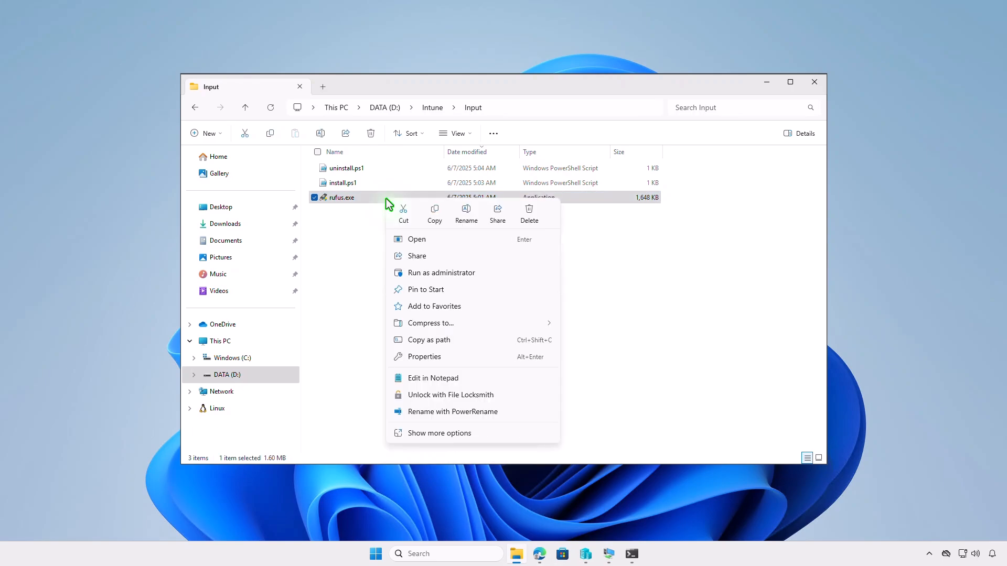
{"action": "left_click", "coordinate": [482, 344]}
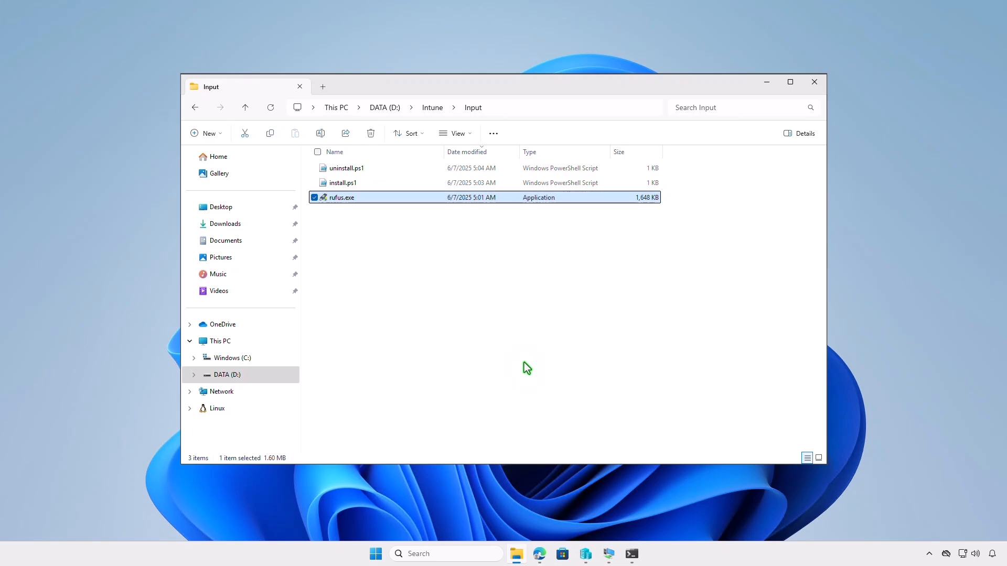
{"action": "left_click", "coordinate": [631, 553]}
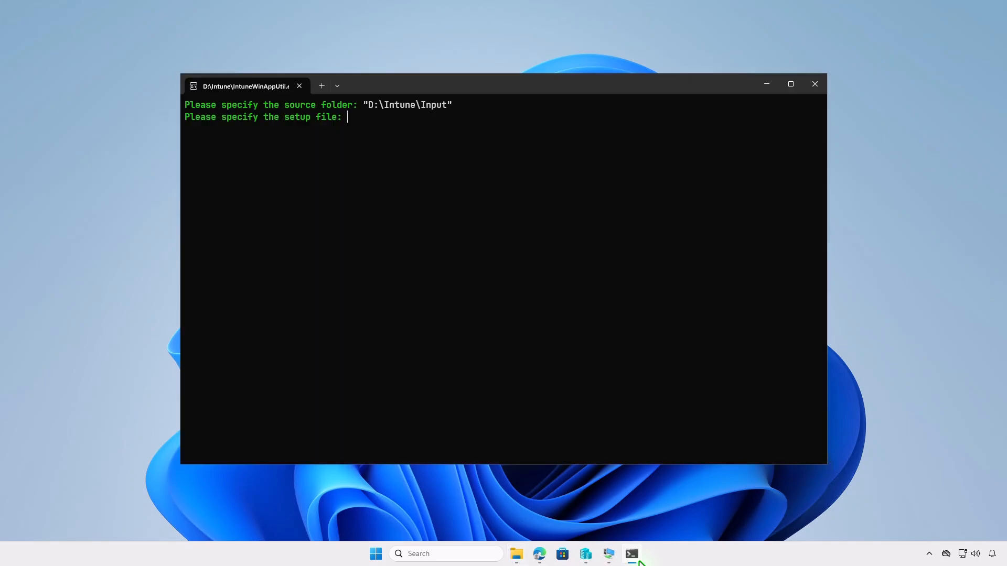
{"action": "key", "text": "ctrl+v"}
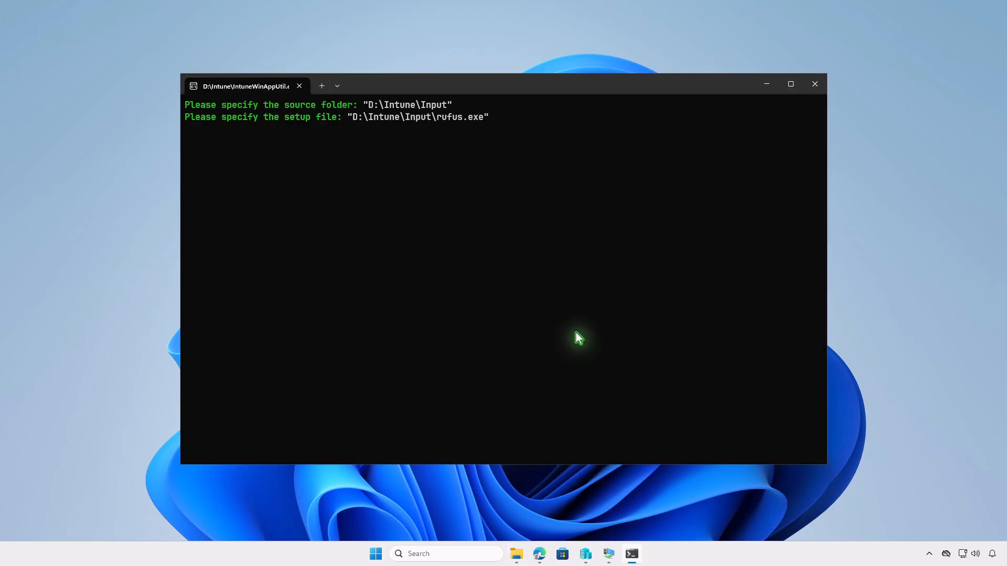
{"action": "key", "text": "Return"}
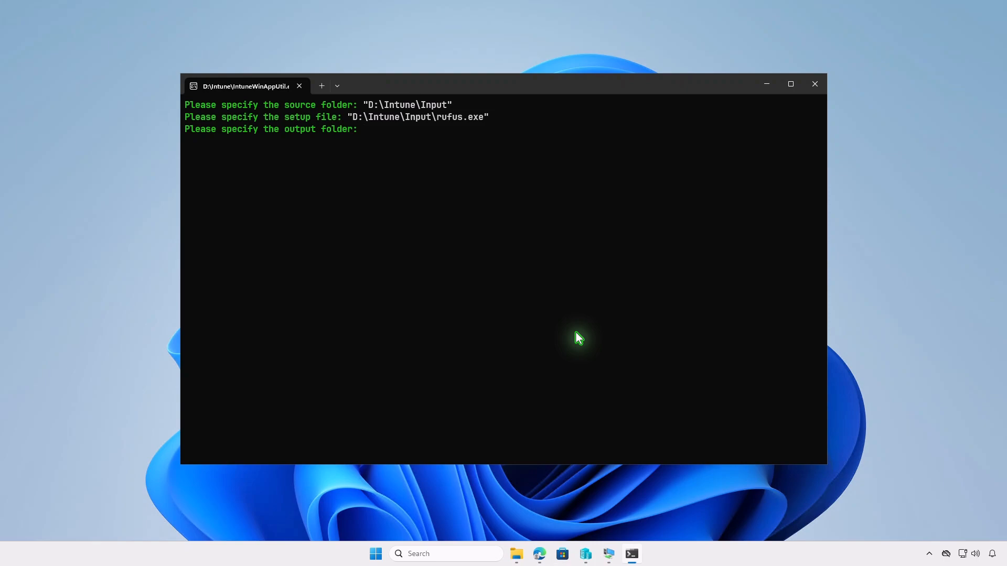
Step: Build the package with the copied path "D:\Intune\Output" as the output folder, and check the generated file in that folder
{"action": "left_click", "coordinate": [516, 554]}
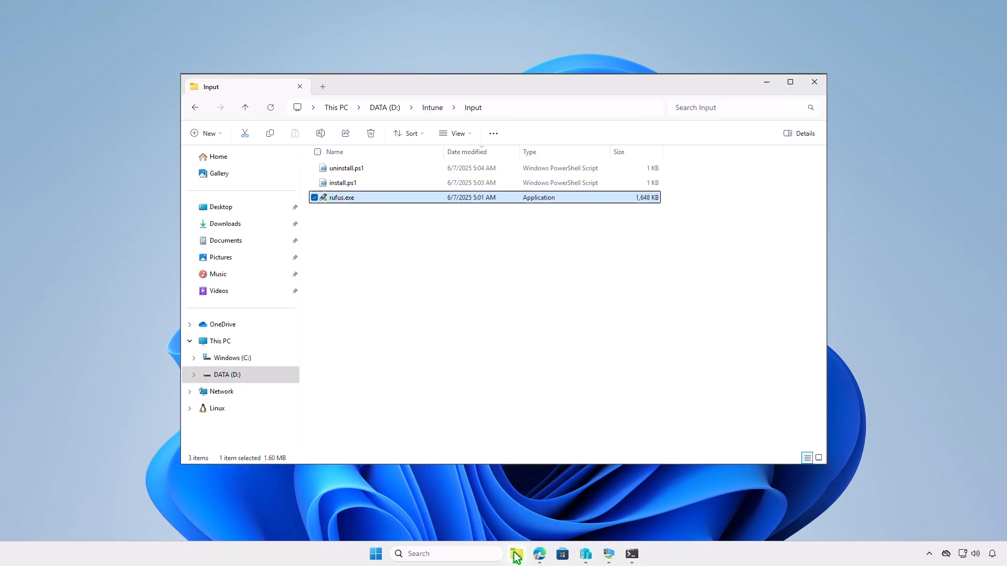
{"action": "left_click", "coordinate": [430, 108]}
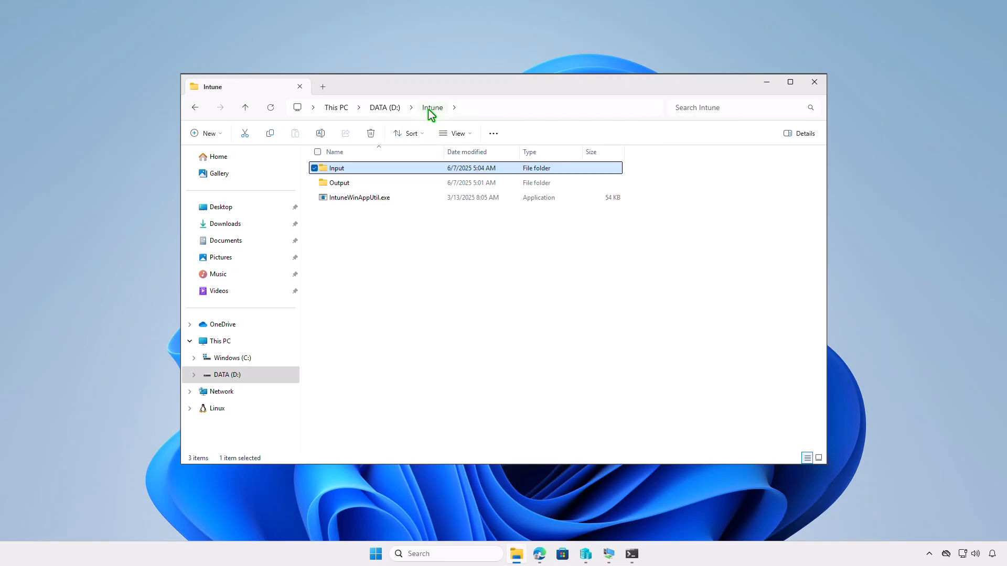
{"action": "left_click", "coordinate": [423, 184]}
{"action": "right_click", "coordinate": [425, 187]}
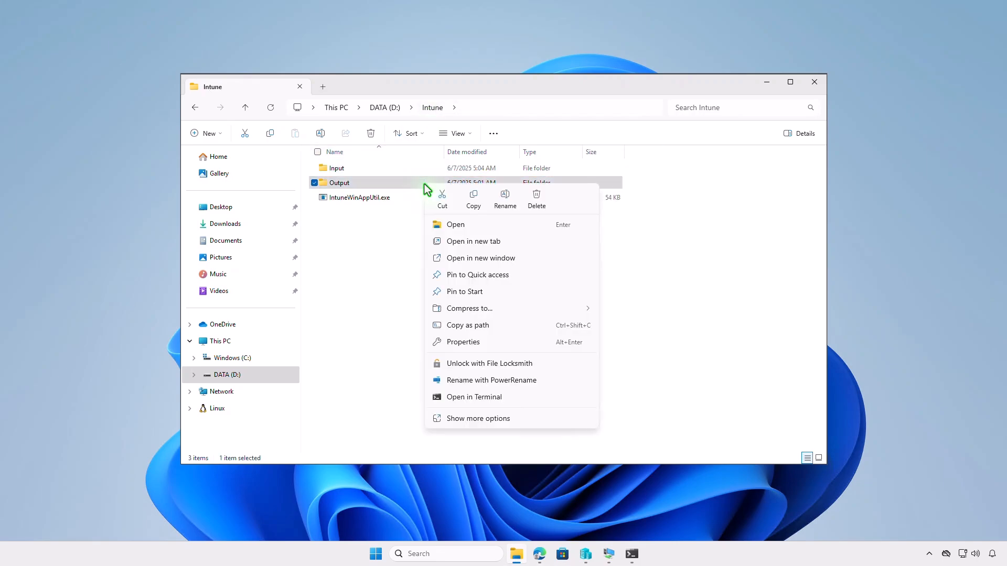
{"action": "left_click", "coordinate": [474, 325]}
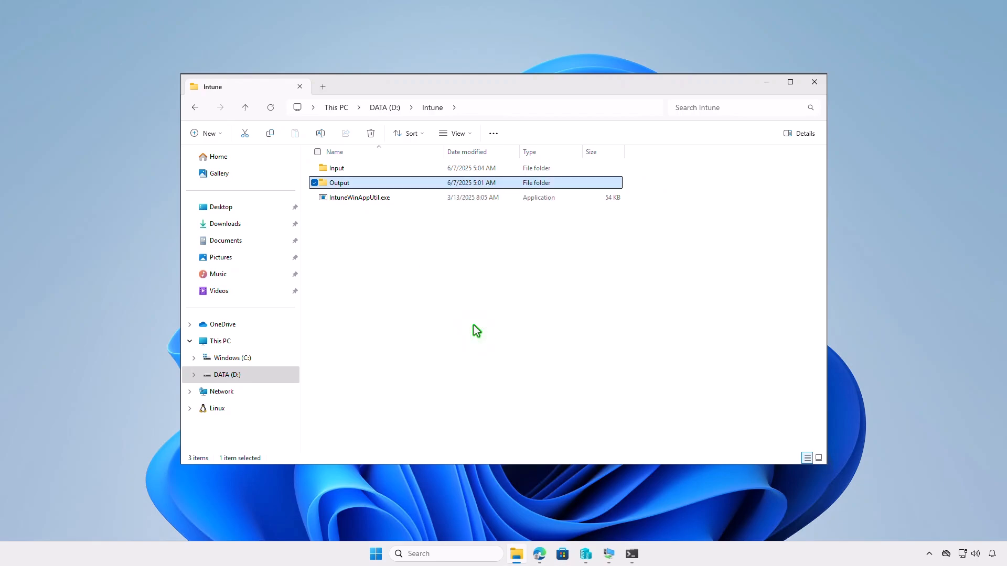
{"action": "left_click", "coordinate": [632, 554]}
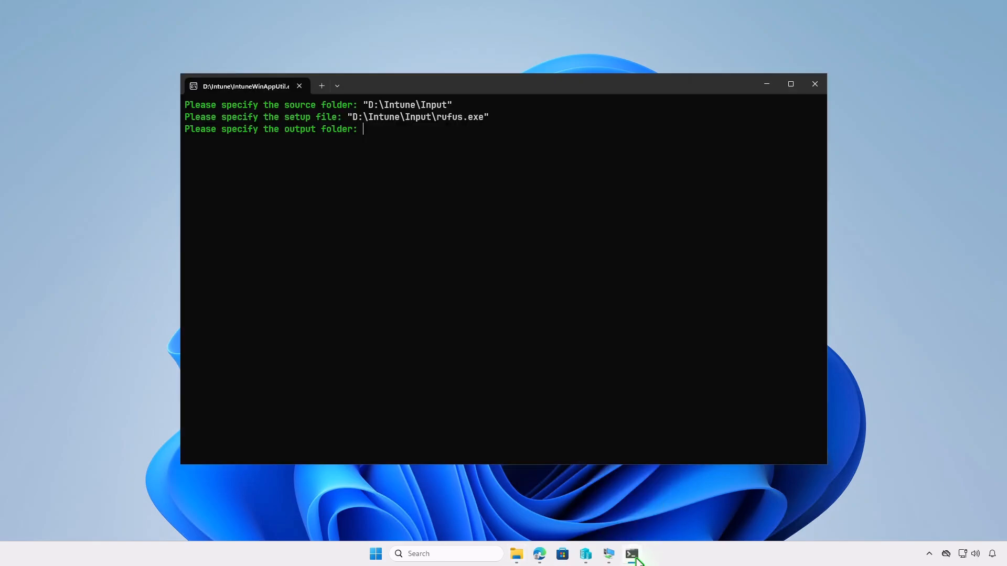
{"action": "key", "text": "ctrl+v"}
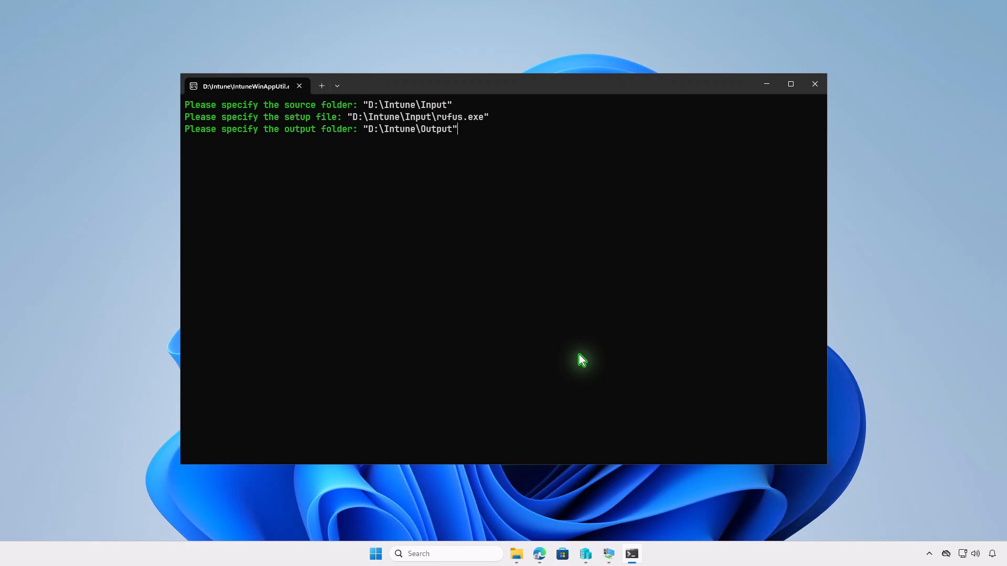
{"action": "key", "text": "Return"}
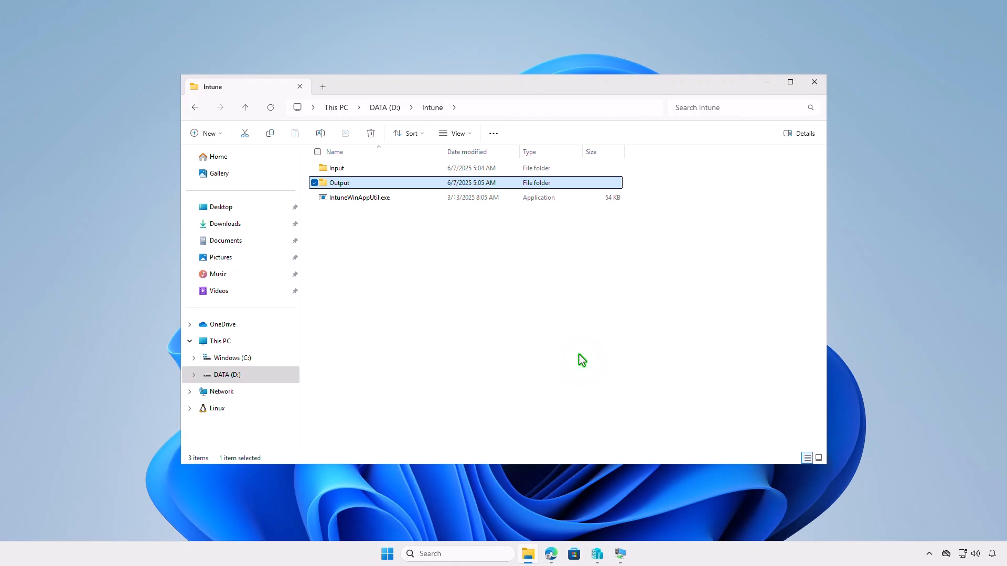
{"action": "double_click", "coordinate": [405, 183]}
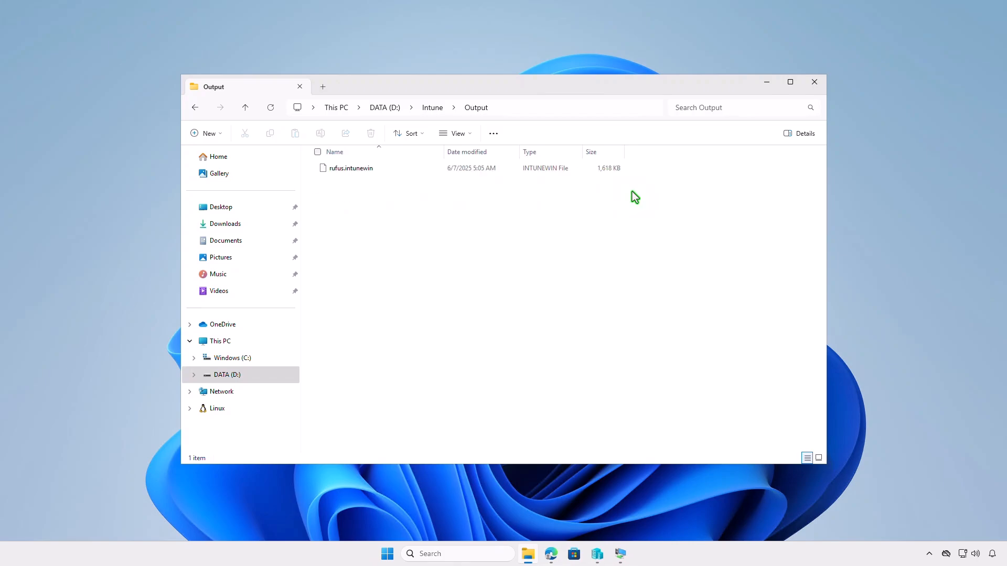
{"action": "left_click", "coordinate": [761, 86]}
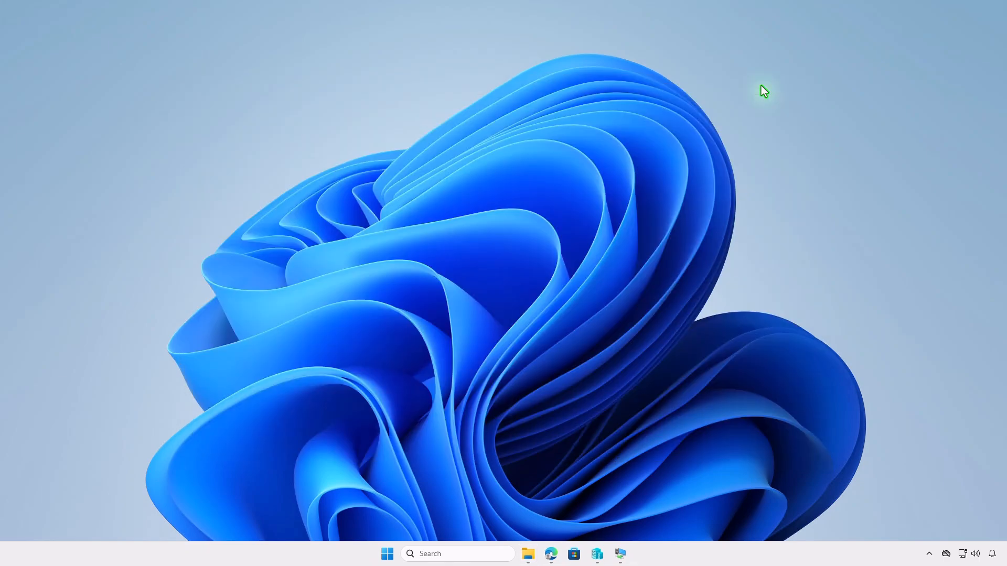
Step: Switch to the Intune admin center in Edge and start creating a Windows app of the type Windows app (Win32)
{"action": "left_click", "coordinate": [550, 553]}
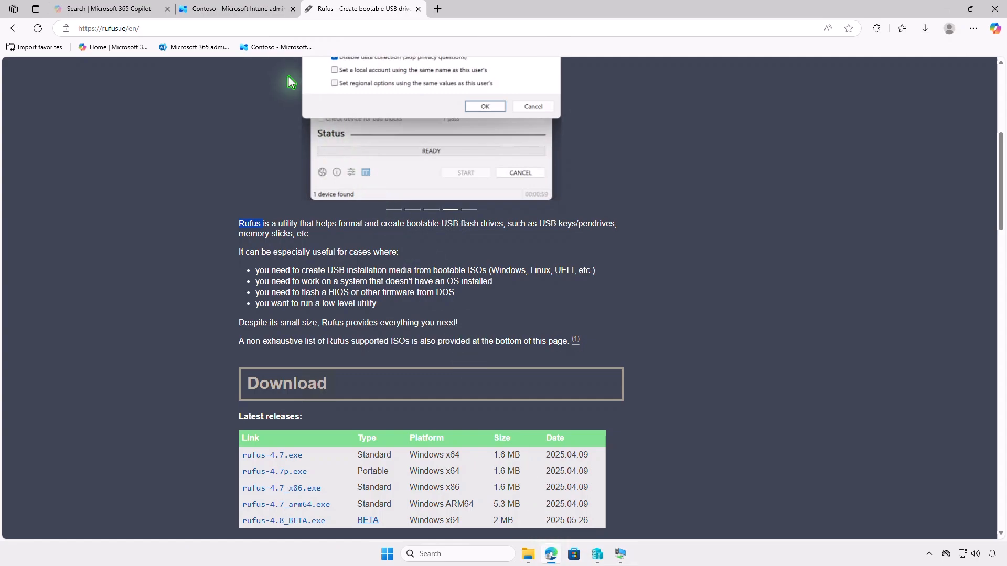
{"action": "left_click", "coordinate": [255, 15]}
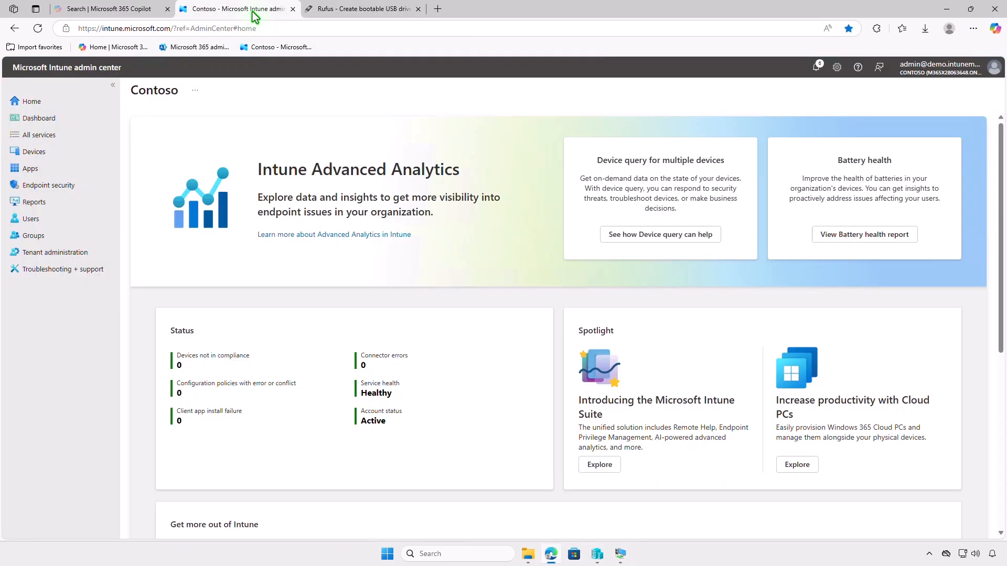
{"action": "left_click", "coordinate": [68, 174]}
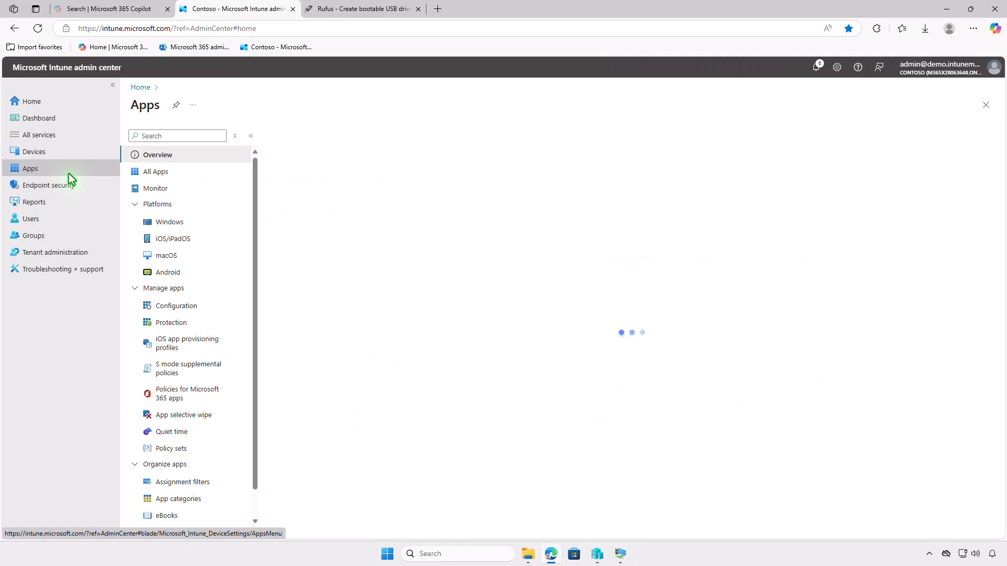
{"action": "left_click", "coordinate": [188, 222]}
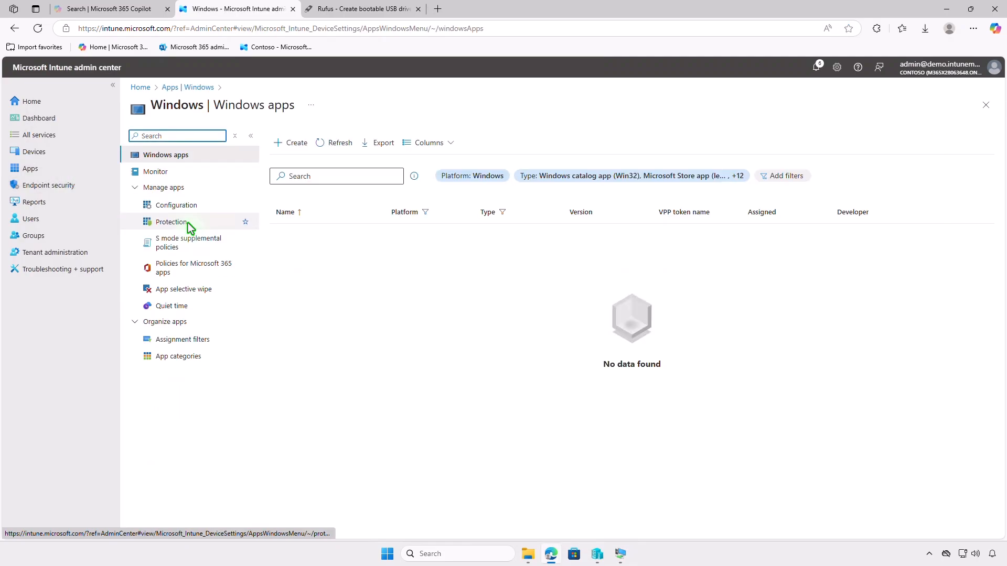
{"action": "left_click", "coordinate": [279, 150]}
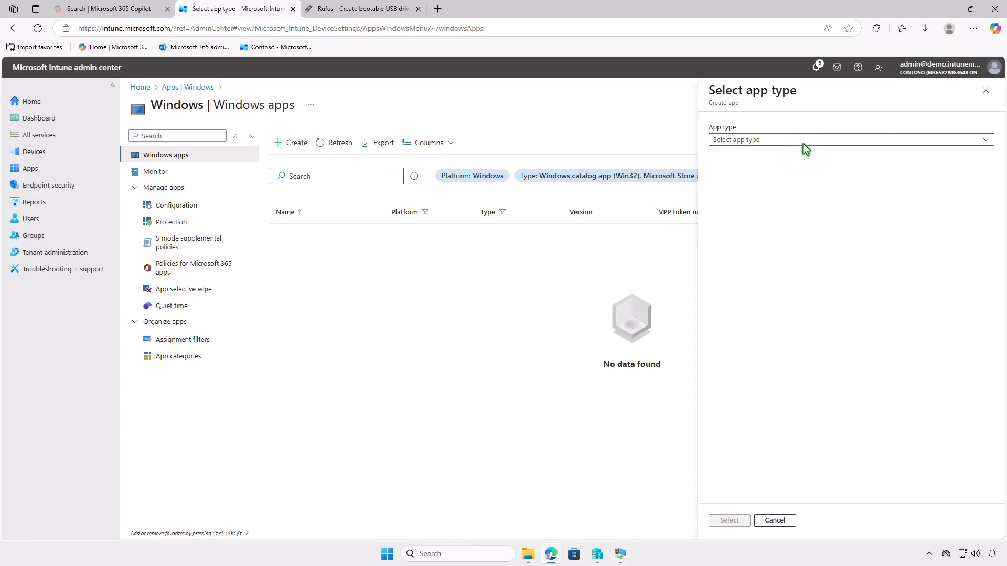
{"action": "left_click", "coordinate": [806, 142]}
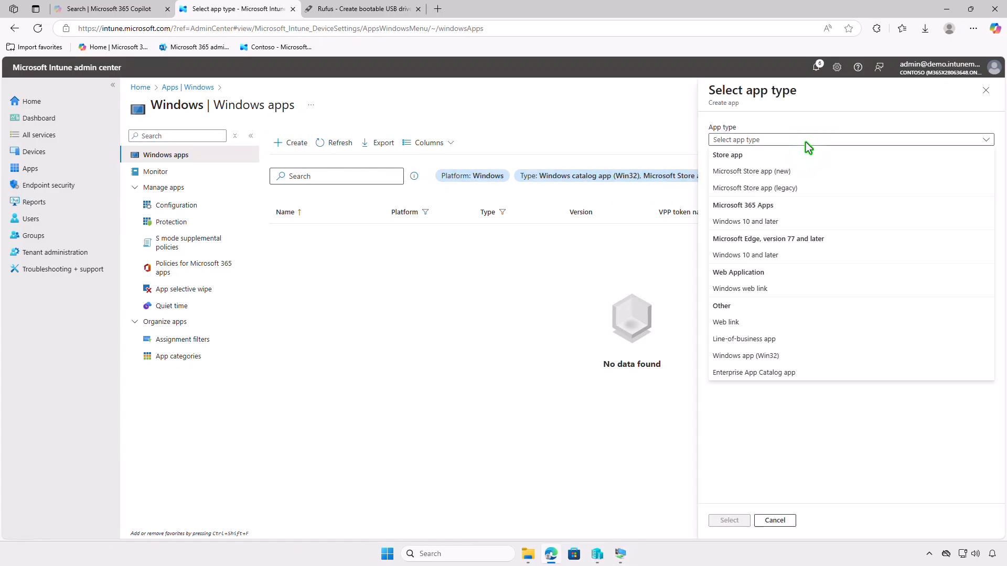
{"action": "left_click", "coordinate": [796, 358]}
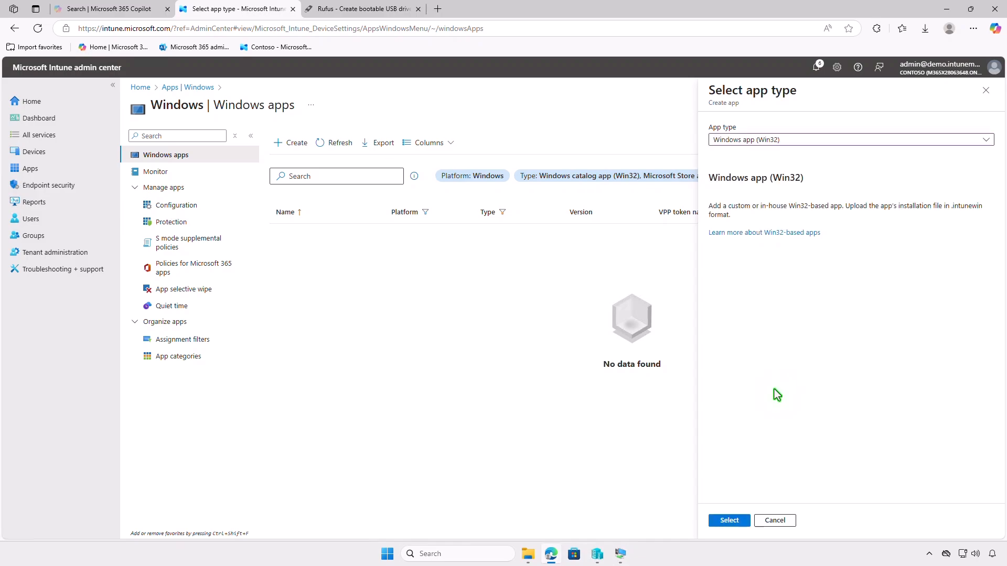
{"action": "left_click", "coordinate": [733, 521]}
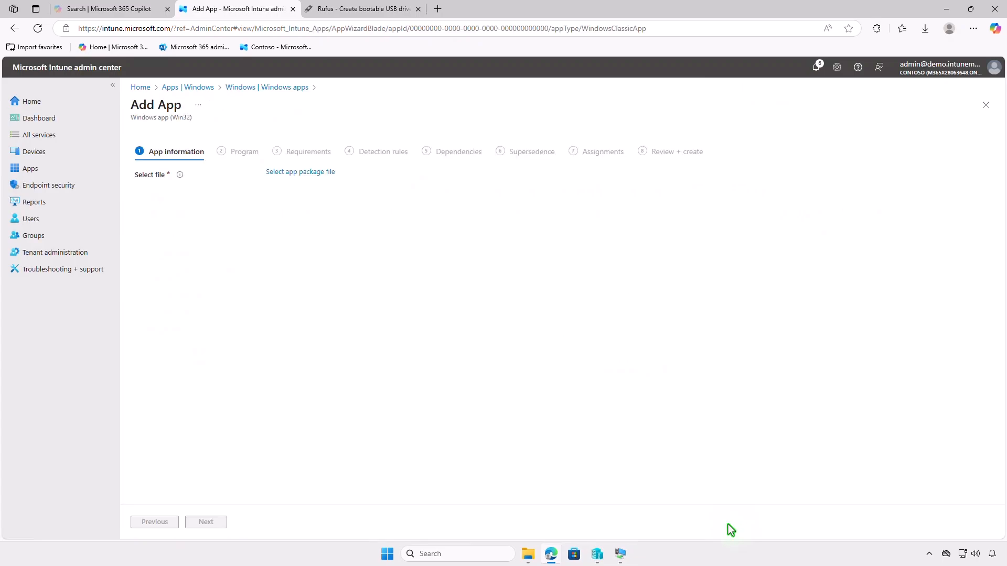
Step: Select rufus.intunewin from D:\Intune\Output as the app package file and confirm it
{"action": "left_click", "coordinate": [323, 173]}
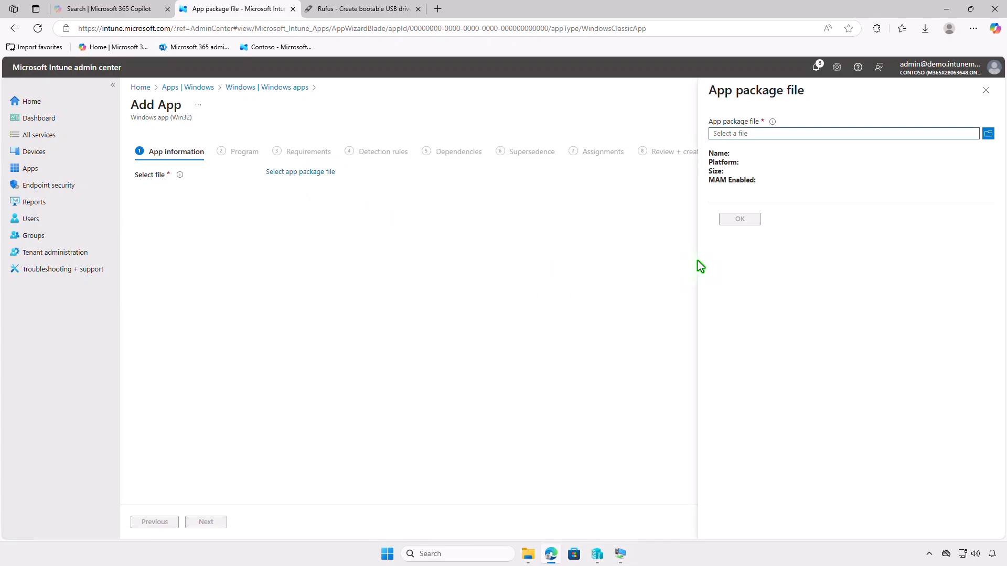
{"action": "left_click", "coordinate": [778, 136]}
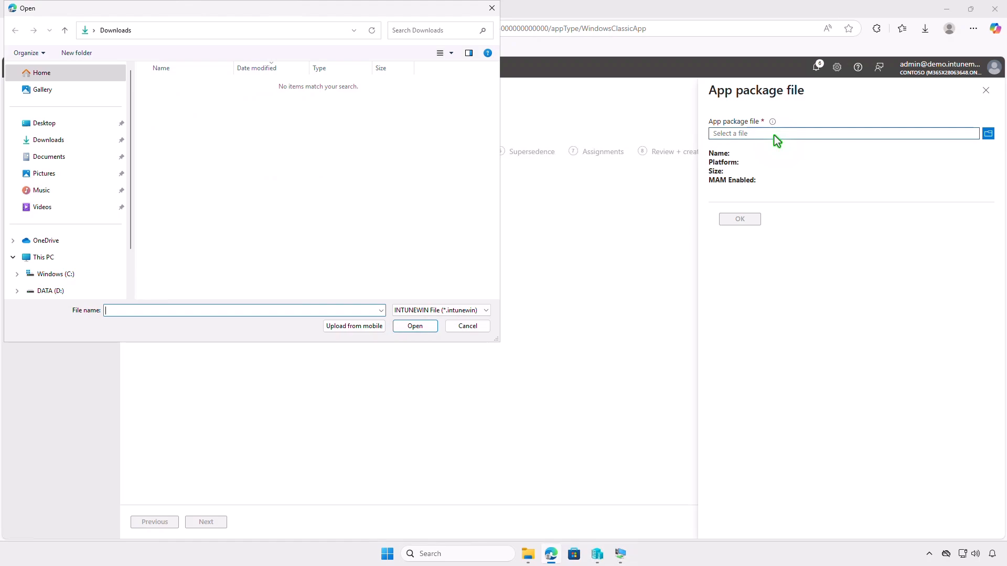
{"action": "left_click", "coordinate": [109, 253]}
{"action": "double_click", "coordinate": [352, 95]}
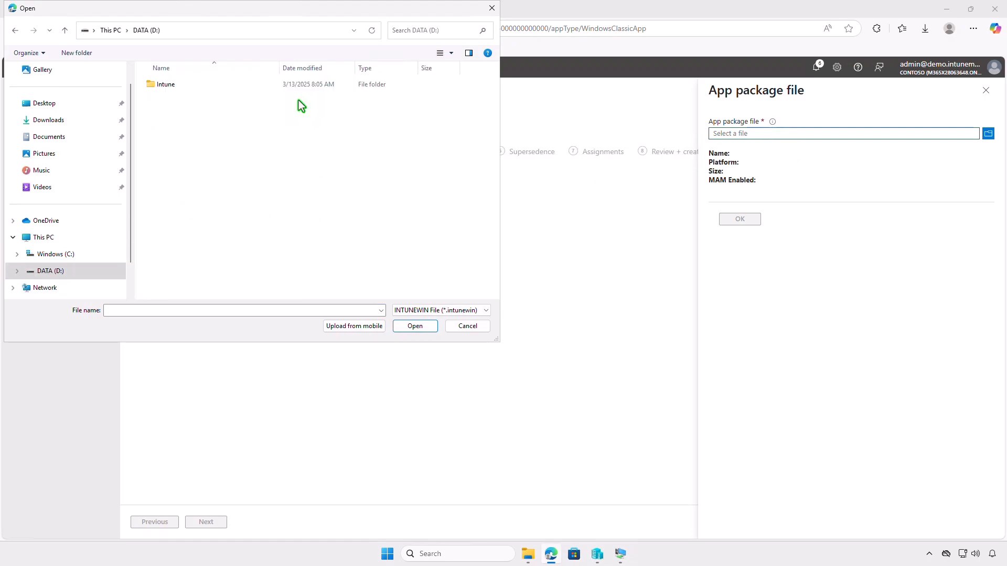
{"action": "double_click", "coordinate": [231, 84]}
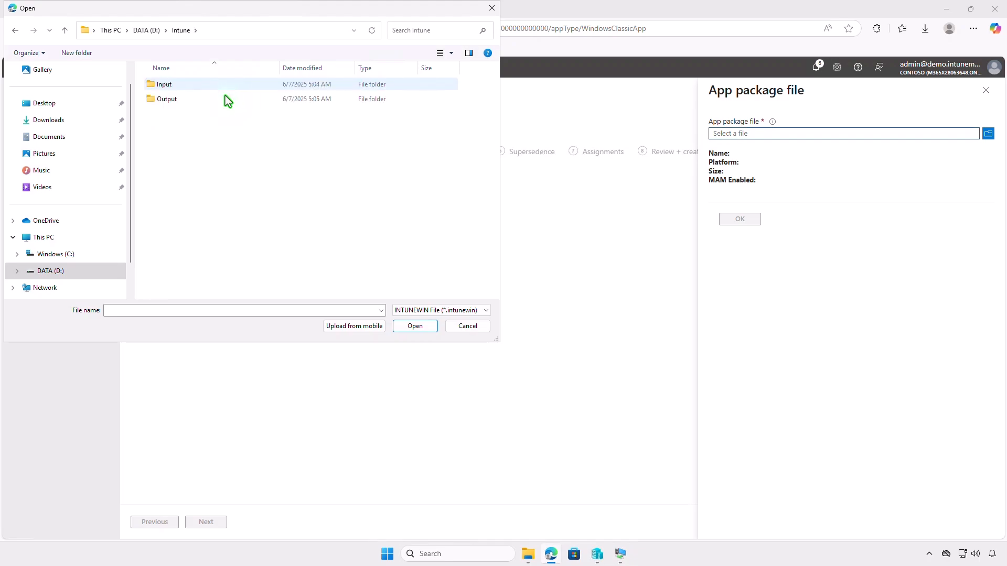
{"action": "double_click", "coordinate": [225, 98]}
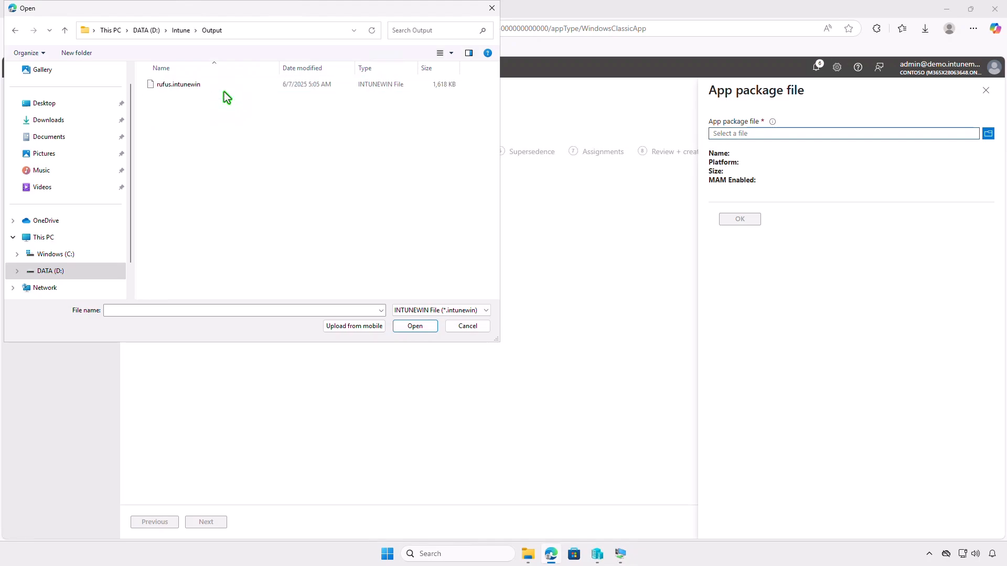
{"action": "left_click", "coordinate": [224, 89]}
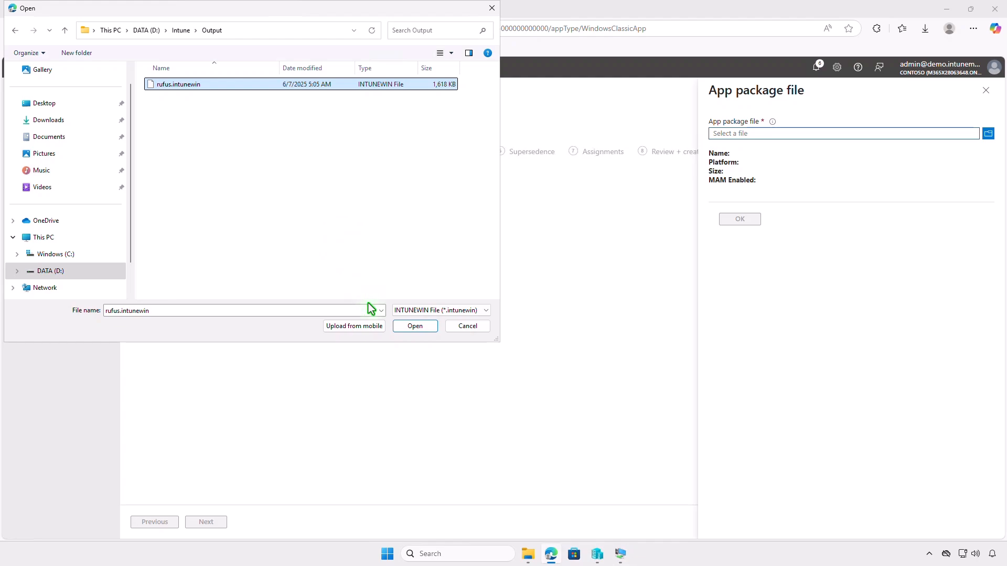
{"action": "left_click", "coordinate": [405, 328]}
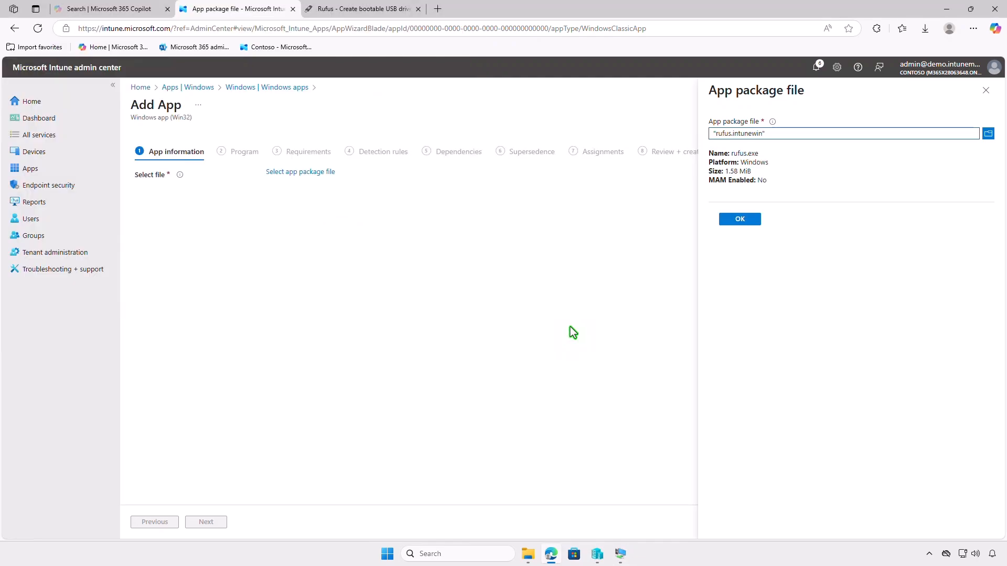
{"action": "left_click", "coordinate": [741, 219]}
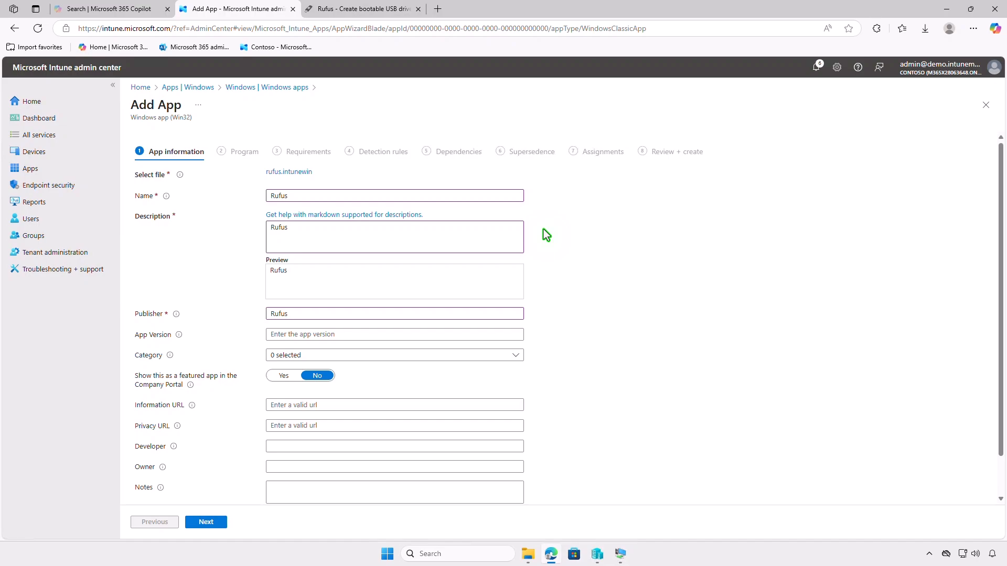
Step: Set Rufus-logo.png from the Downloads folder as the app's logo and continue to the Program settings
{"action": "scroll", "coordinate": [550, 234], "scroll_direction": "down", "scroll_amount": 1}
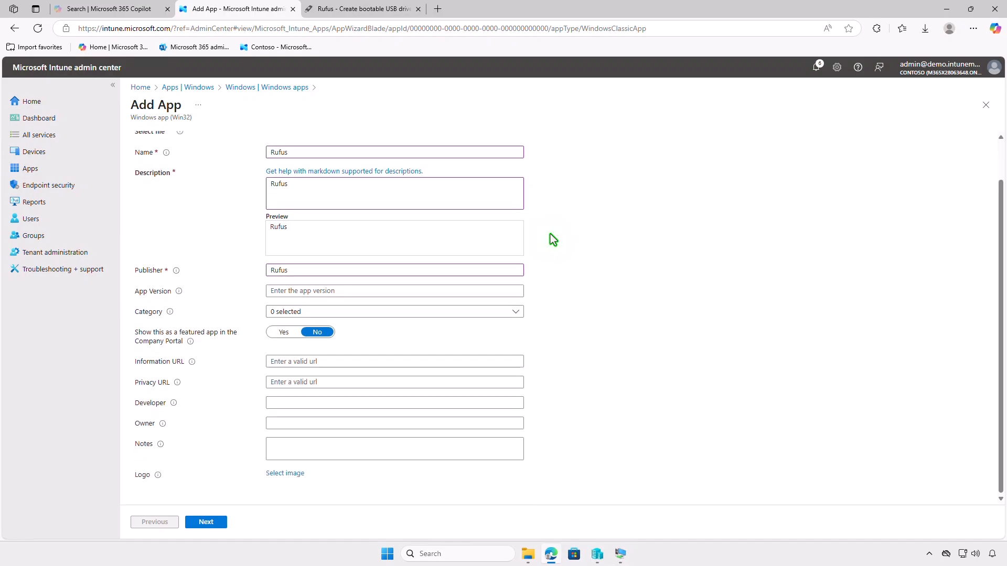
{"action": "left_click", "coordinate": [286, 474]}
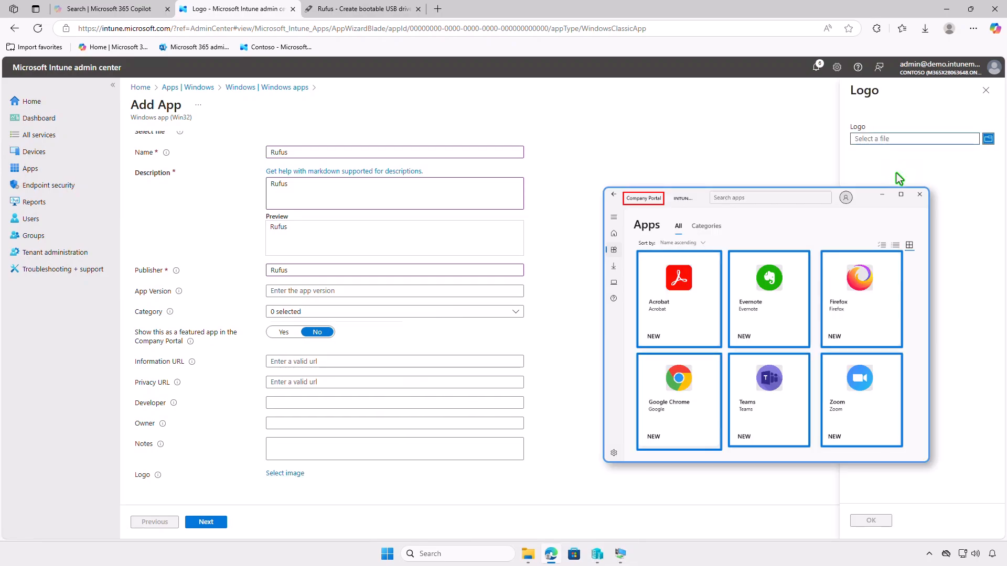
{"action": "left_click", "coordinate": [914, 141]}
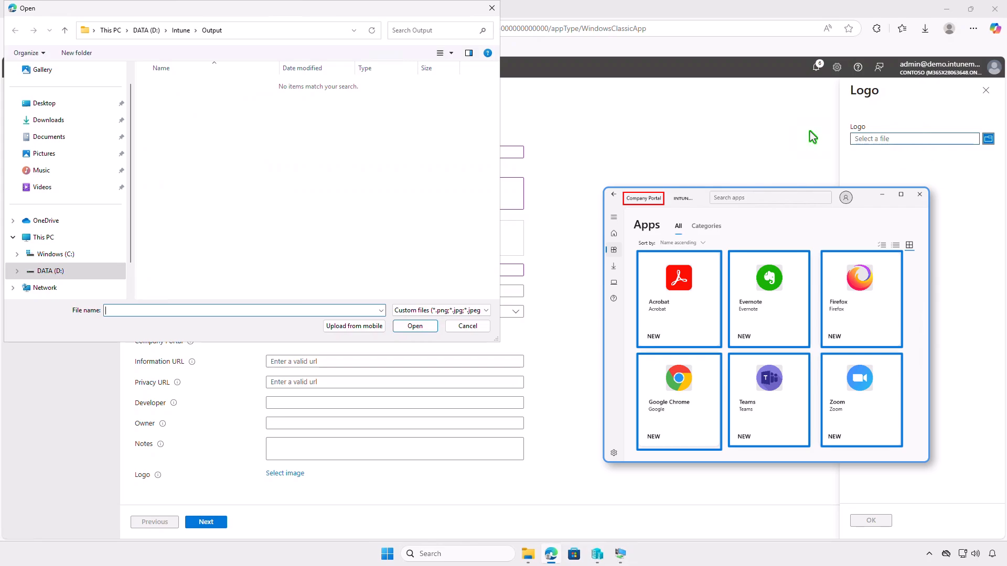
{"action": "left_click", "coordinate": [53, 120]}
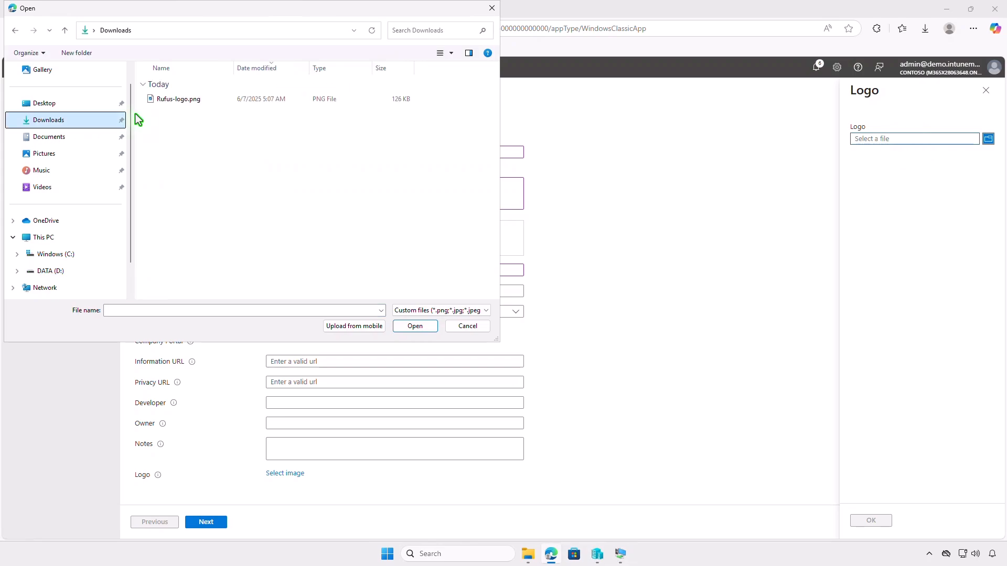
{"action": "left_click", "coordinate": [213, 103]}
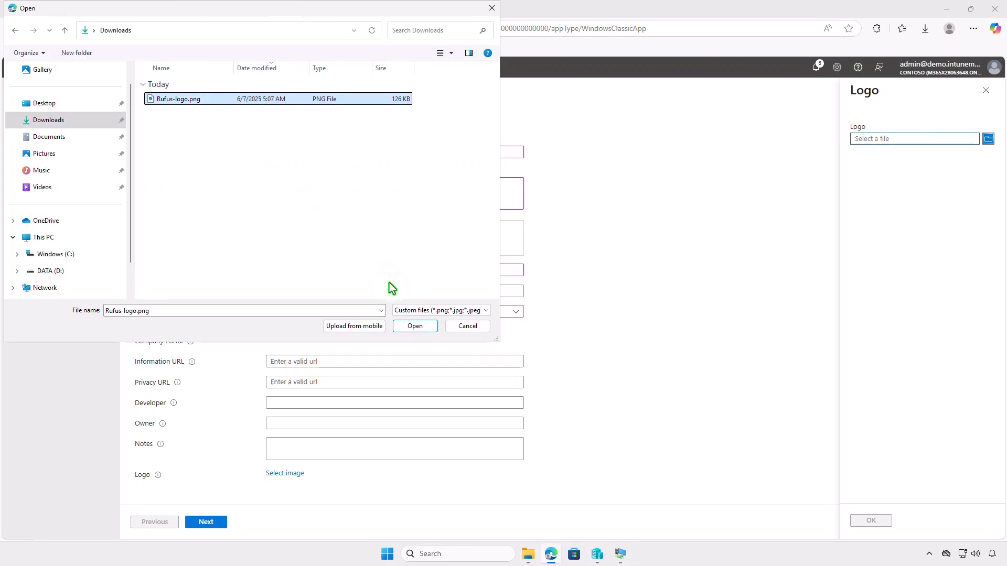
{"action": "left_click", "coordinate": [423, 329]}
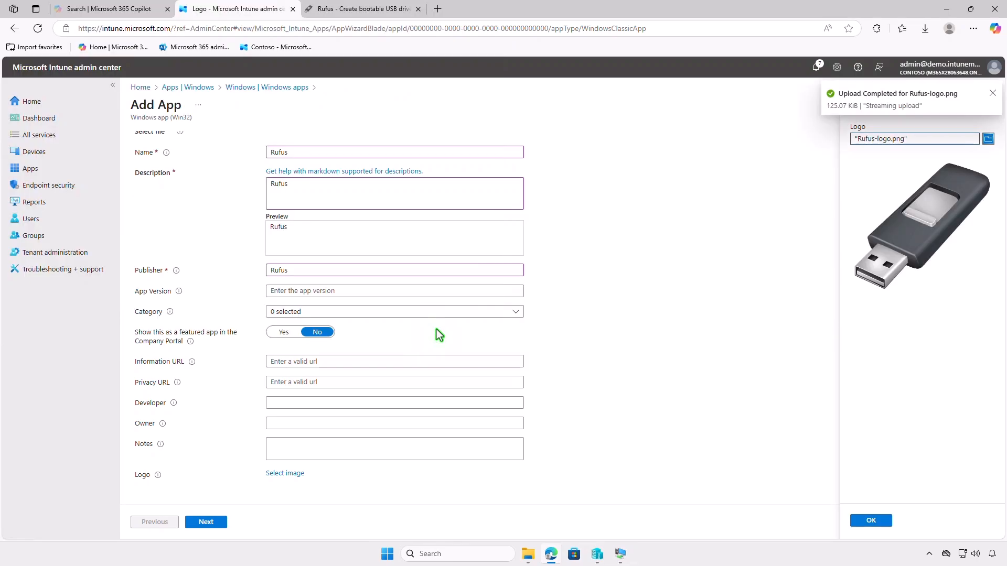
{"action": "left_click", "coordinate": [870, 520]}
{"action": "scroll", "coordinate": [739, 404], "scroll_direction": "down", "scroll_amount": 2}
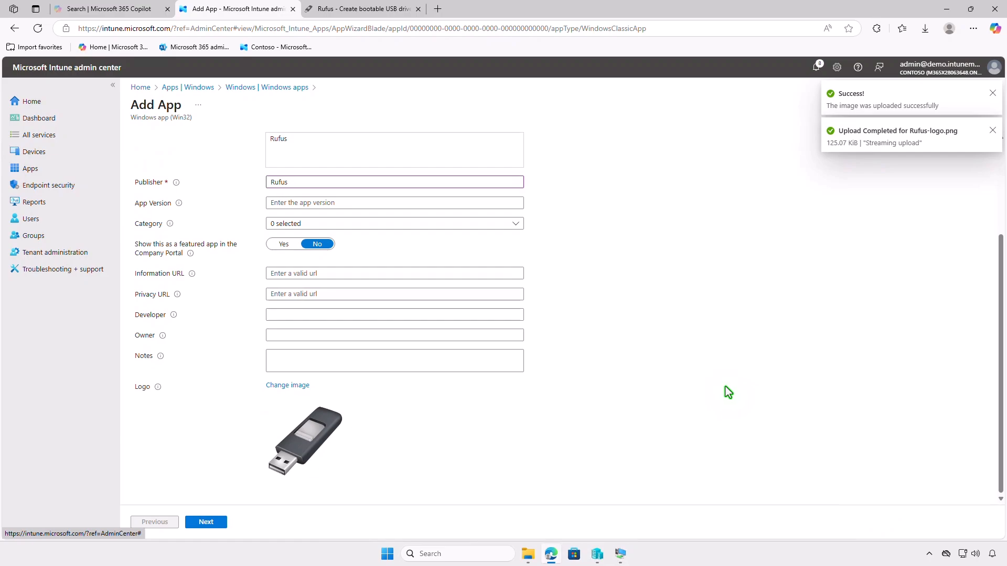
{"action": "left_click", "coordinate": [220, 522]}
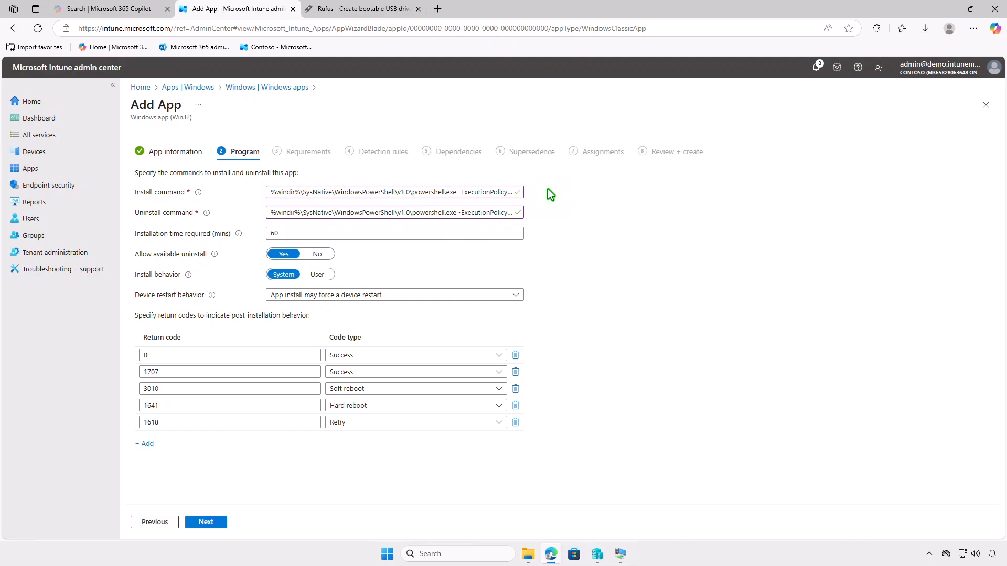
Step: Proceed to the requirements and set the operating system architecture to 64-bit and the minimum operating system to Windows 10 1607
{"action": "left_click", "coordinate": [216, 524]}
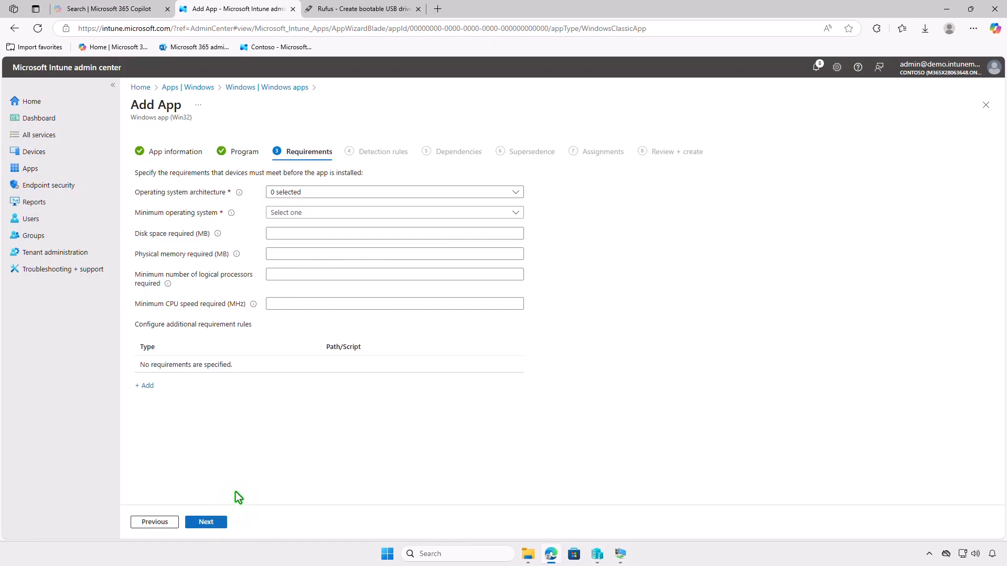
{"action": "left_click", "coordinate": [374, 190]}
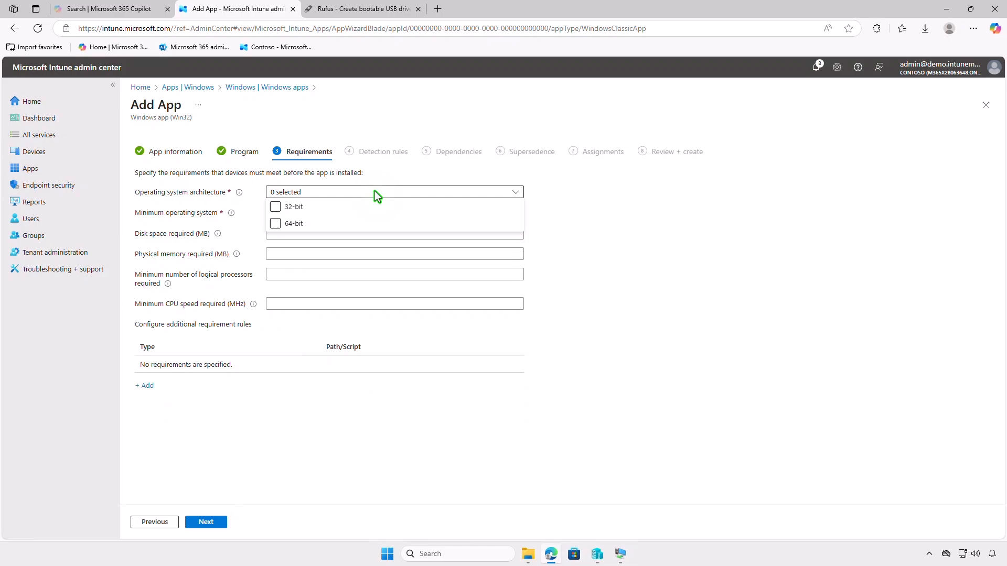
{"action": "left_click", "coordinate": [294, 225]}
{"action": "left_click", "coordinate": [247, 234]}
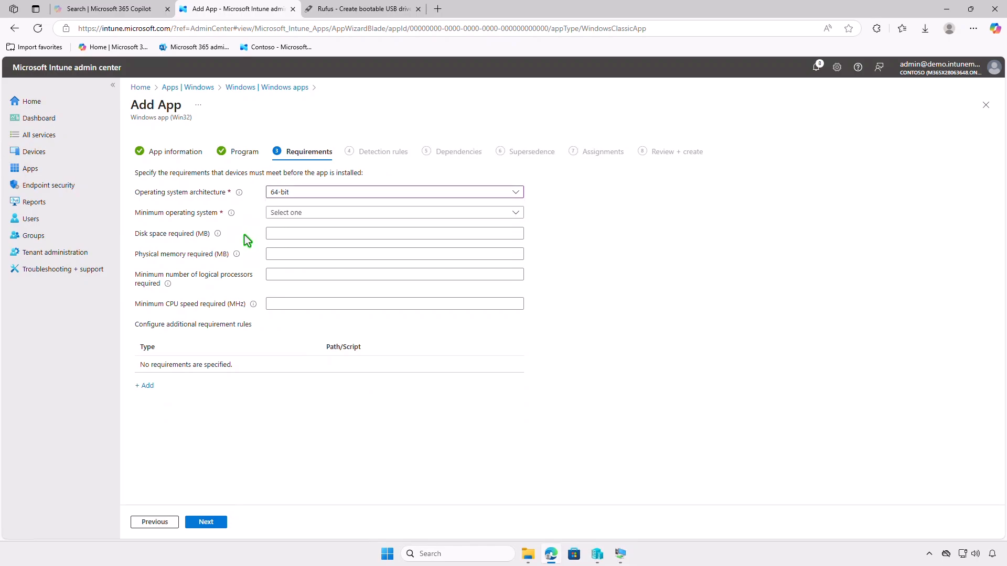
{"action": "left_click", "coordinate": [347, 218]}
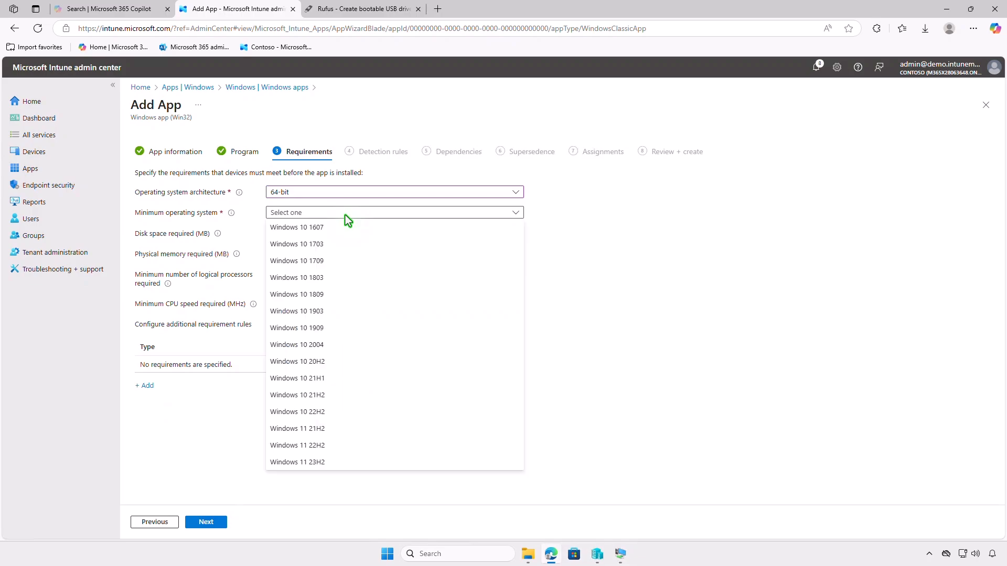
{"action": "left_click", "coordinate": [351, 227]}
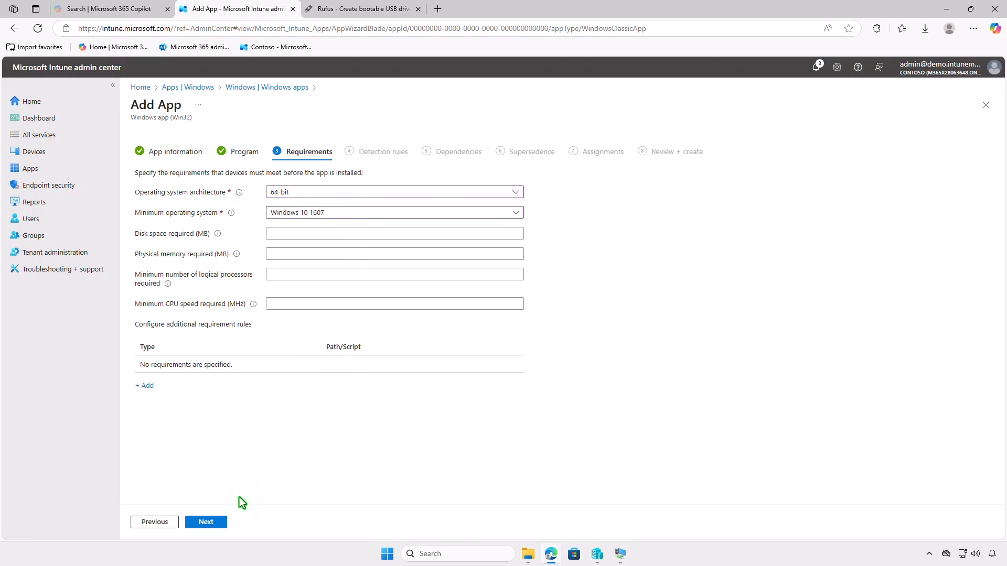
{"action": "left_click", "coordinate": [207, 522]}
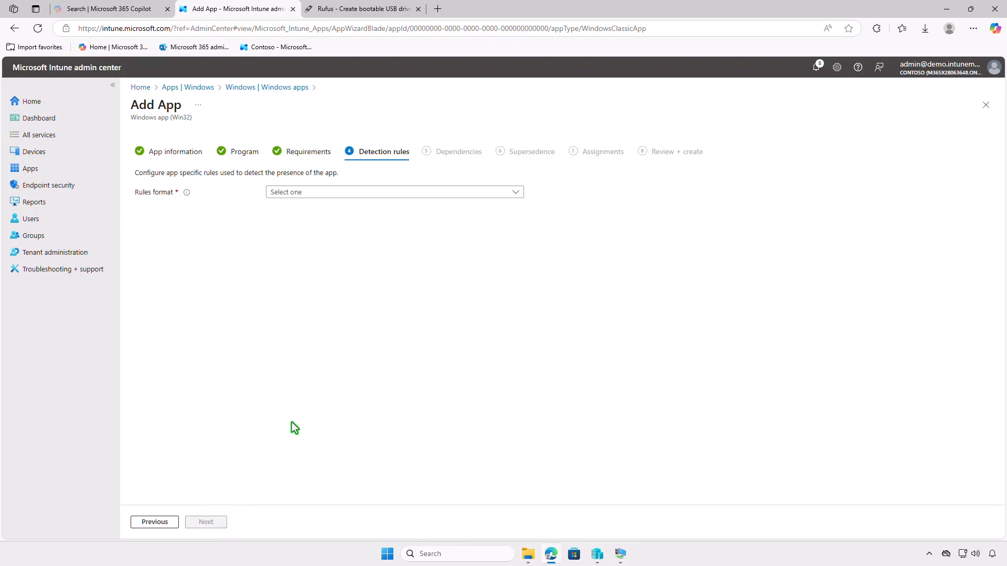
Step: Manually configure a File detection rule with path %ProgramFiles%\Rufus, file rufus.exe and detection method File or folder exists
{"action": "left_click", "coordinate": [405, 191]}
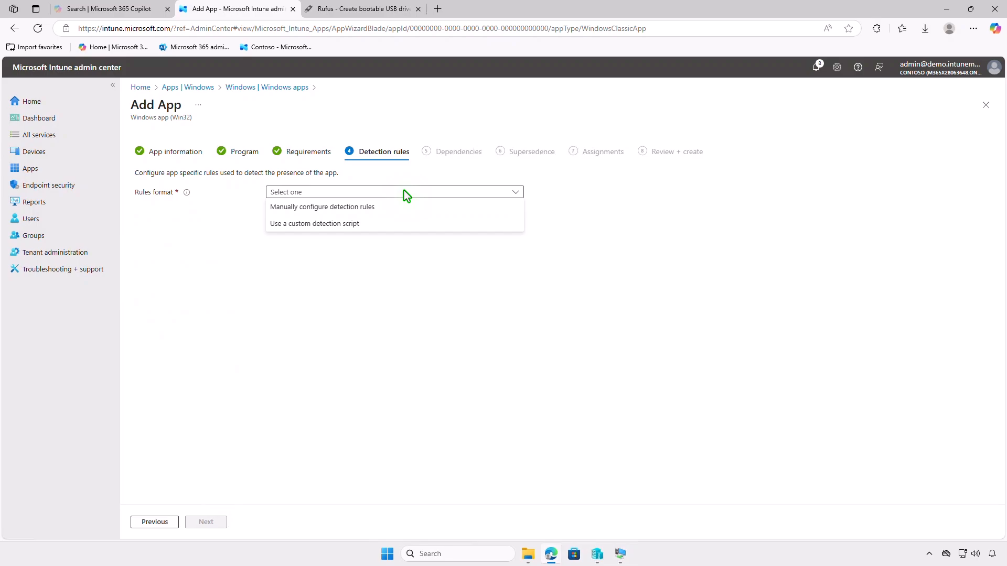
{"action": "left_click", "coordinate": [405, 205]}
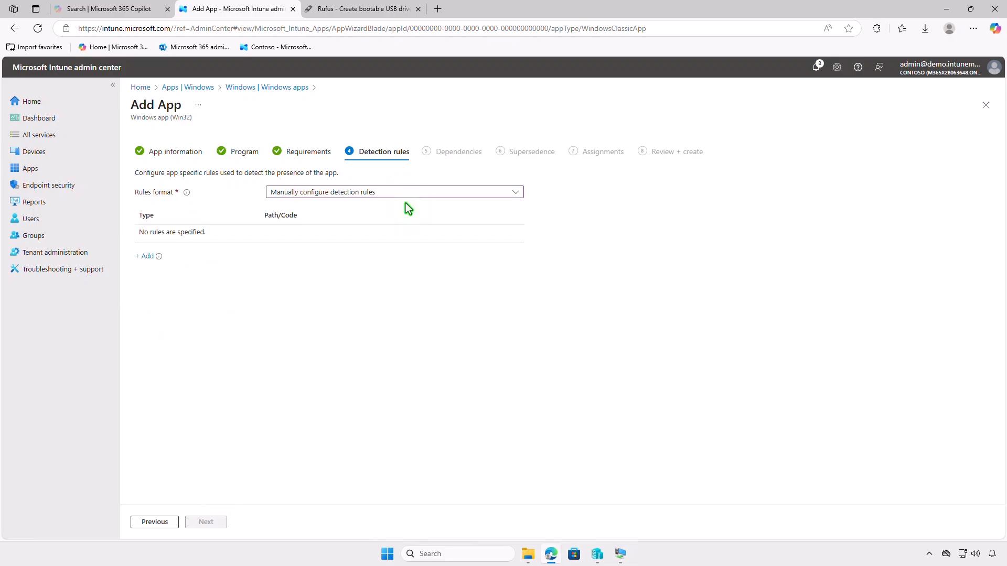
{"action": "left_click", "coordinate": [148, 256]}
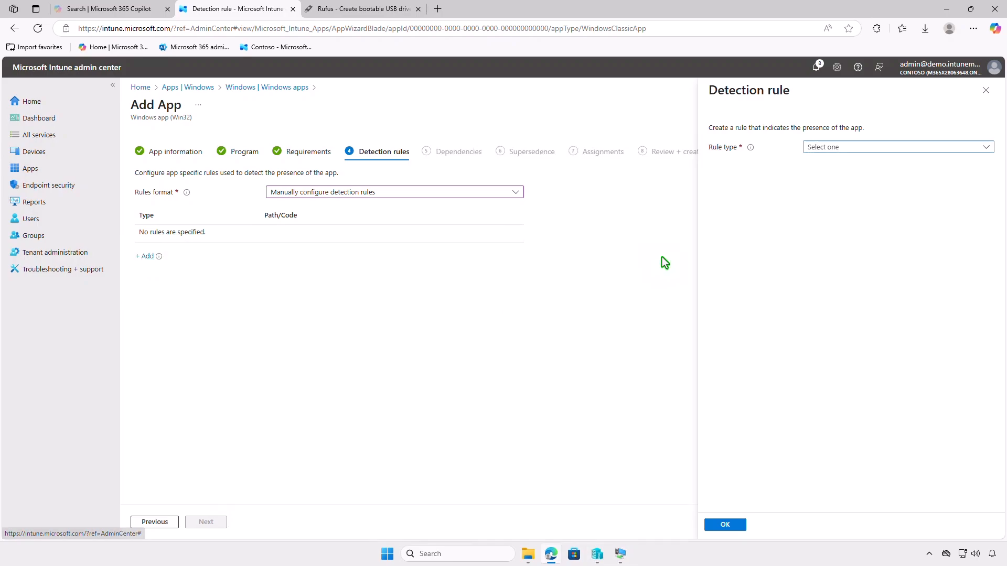
{"action": "left_click", "coordinate": [901, 145]}
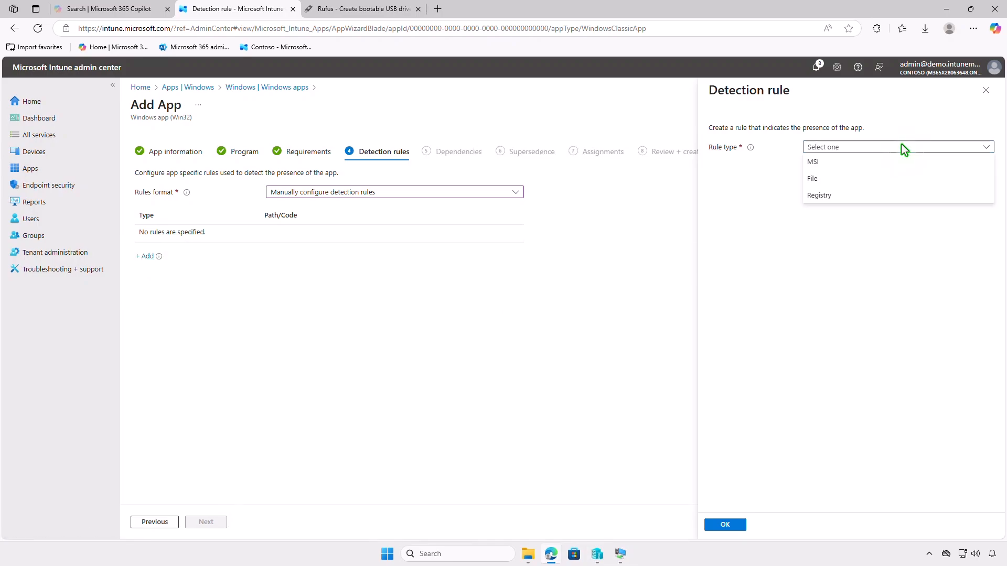
{"action": "left_click", "coordinate": [898, 180]}
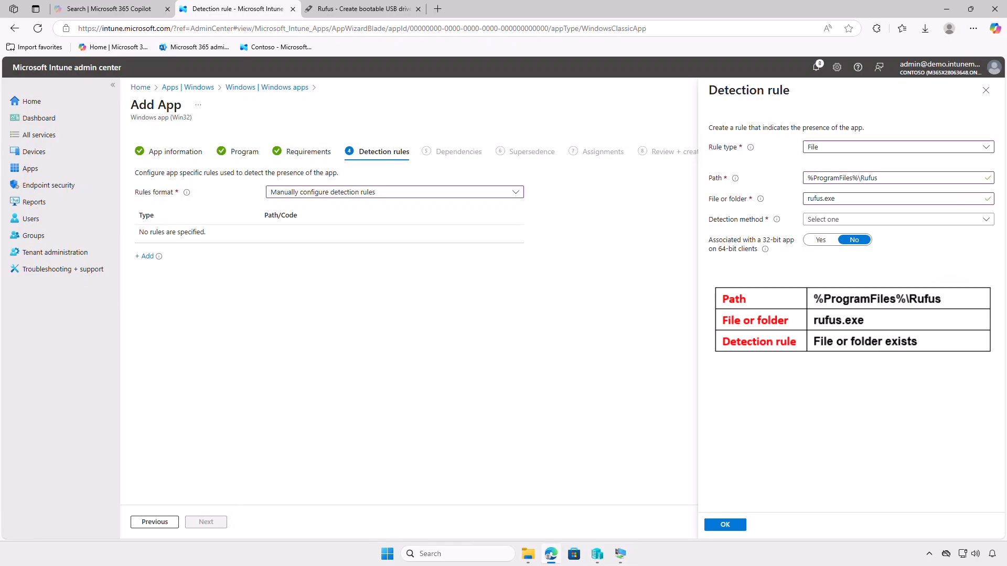
{"action": "left_click", "coordinate": [921, 220]}
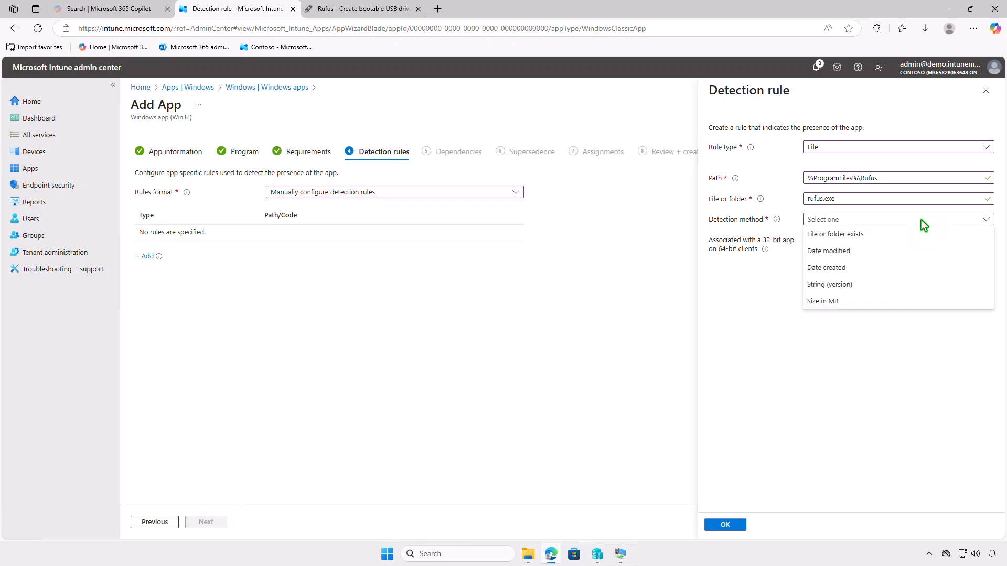
{"action": "left_click", "coordinate": [922, 235]}
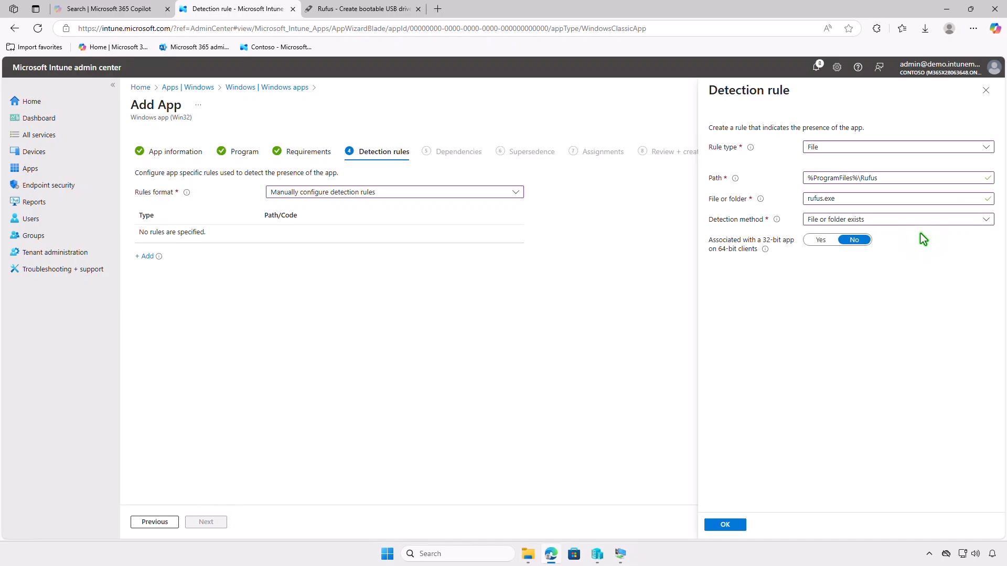
{"action": "left_click", "coordinate": [726, 524]}
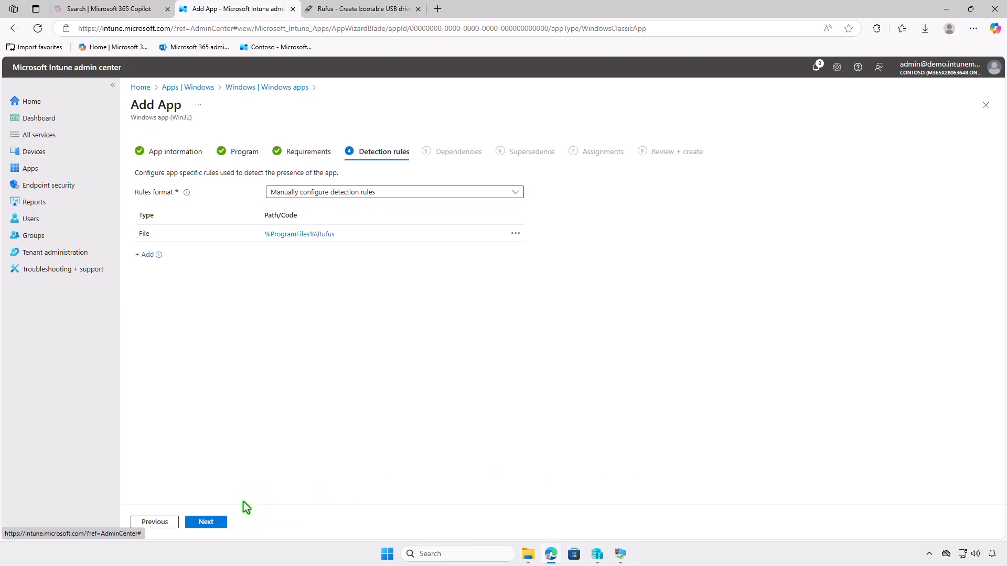
Step: Skip the dependencies and supersedence and assign the app as required to the Test_Devices group
{"action": "left_click", "coordinate": [213, 525]}
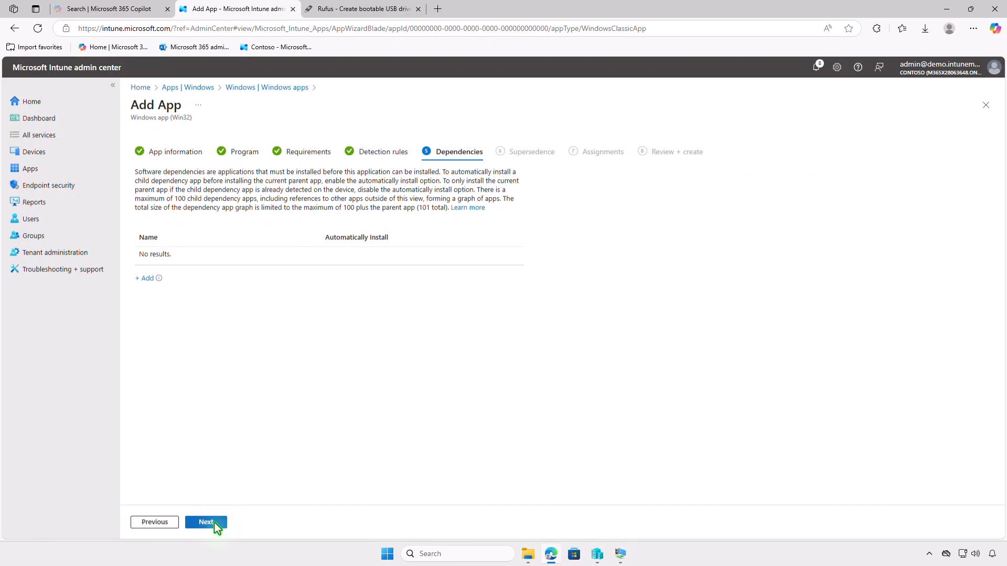
{"action": "left_click", "coordinate": [215, 522]}
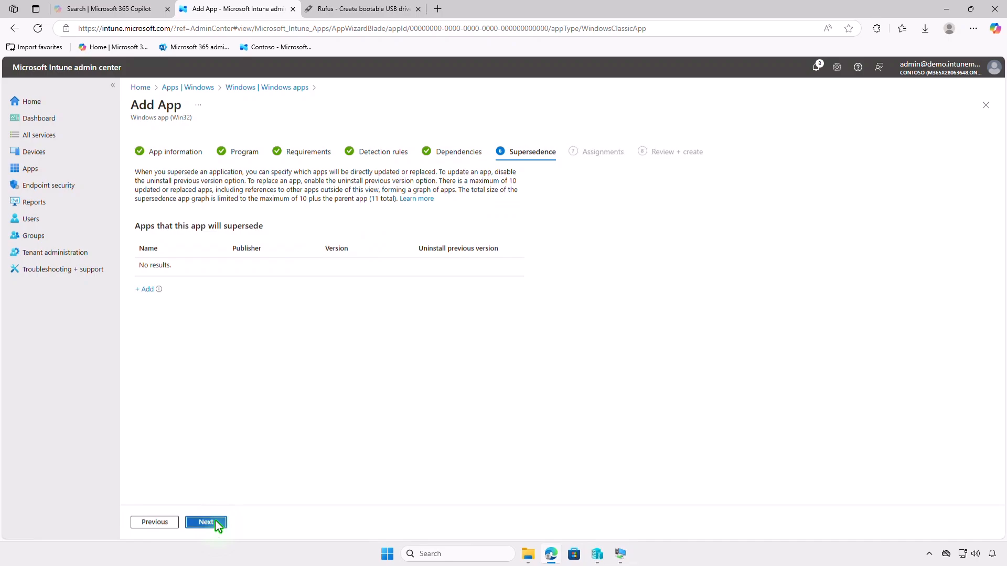
{"action": "left_click", "coordinate": [215, 522]}
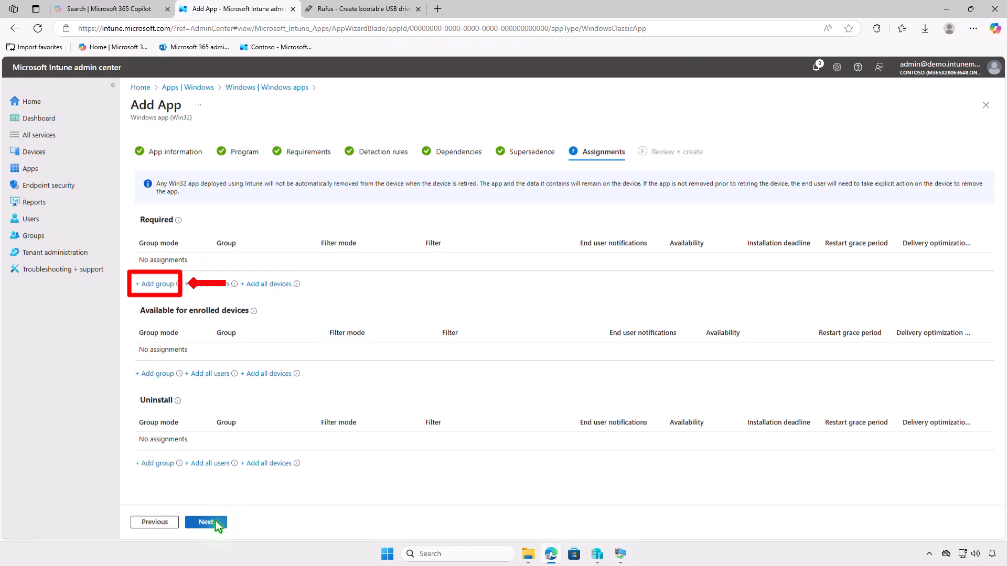
{"action": "left_click", "coordinate": [166, 284]}
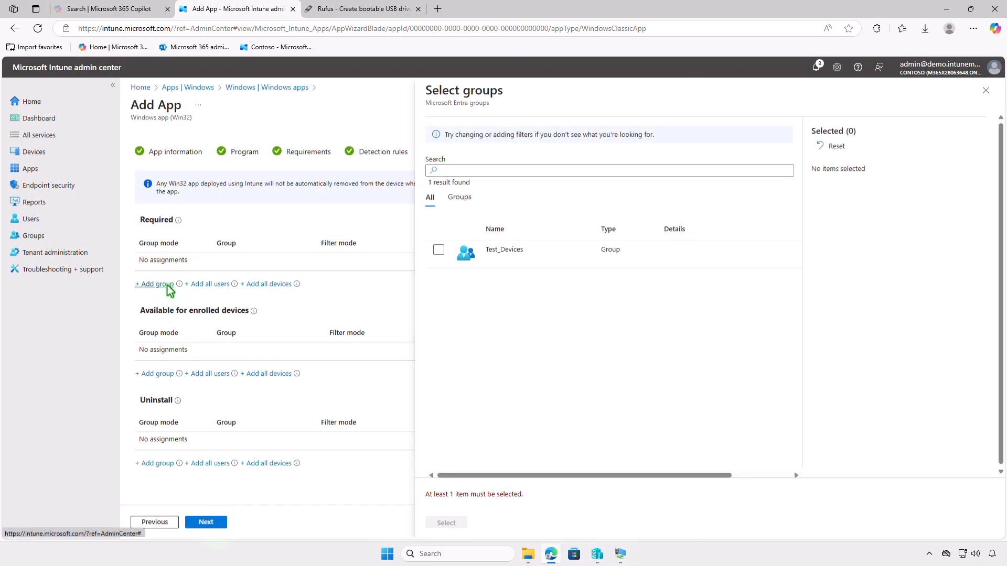
{"action": "left_click", "coordinate": [438, 251]}
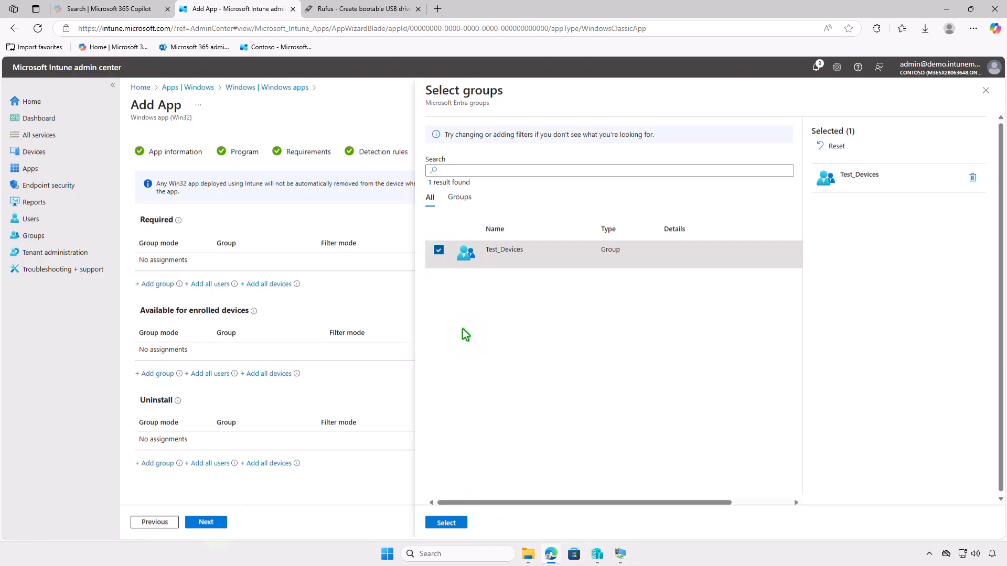
{"action": "left_click", "coordinate": [450, 522]}
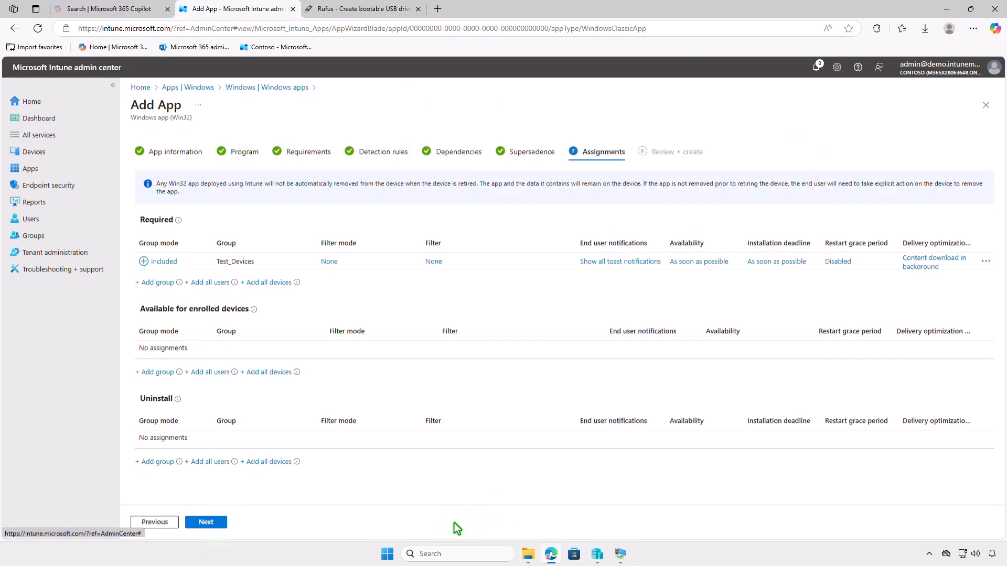
Step: Check the Test_Devices assignment settings, go on to the review and create the Rufus app
{"action": "left_click", "coordinate": [609, 262]}
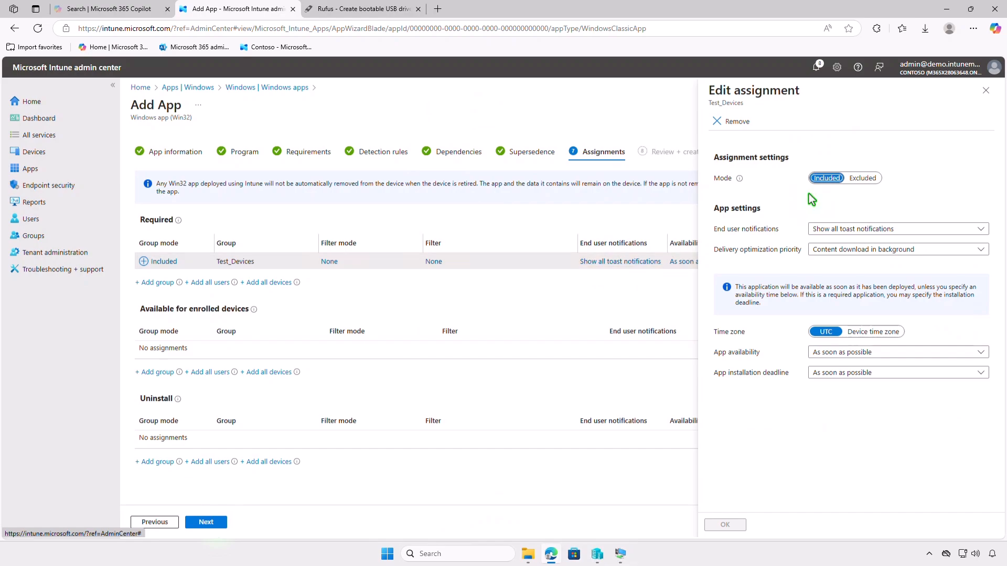
{"action": "left_click", "coordinate": [984, 92]}
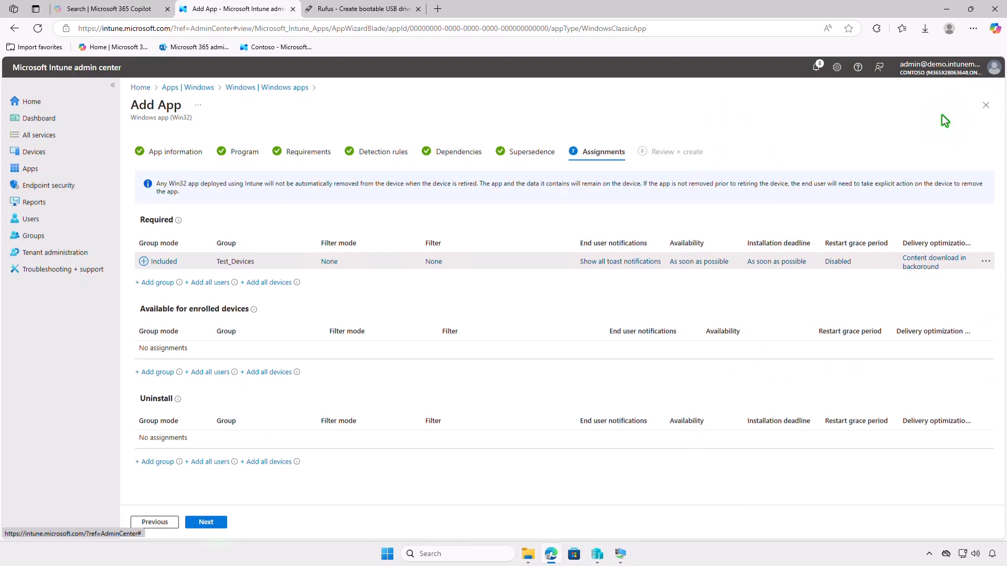
{"action": "left_click", "coordinate": [220, 523]}
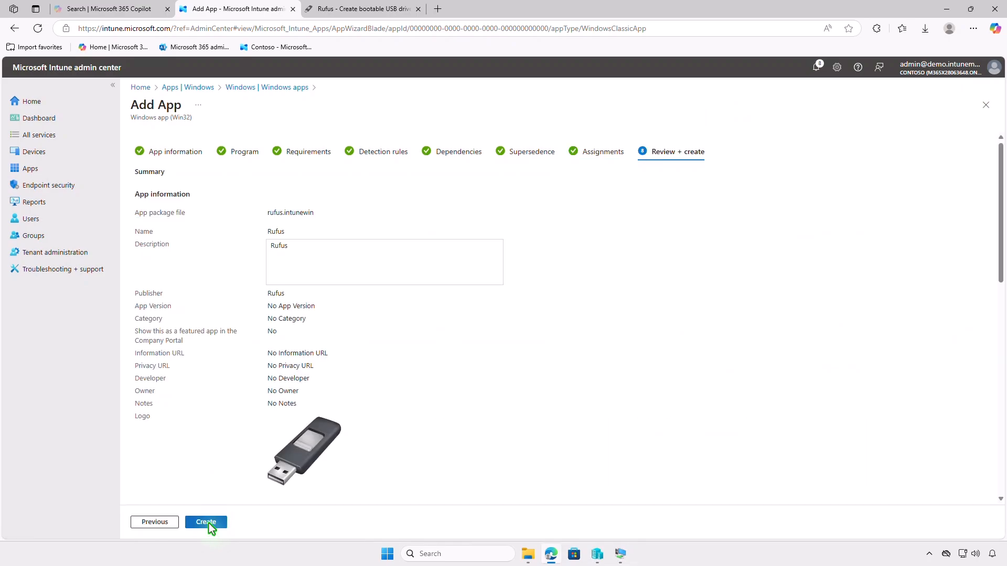
{"action": "left_click", "coordinate": [206, 522]}
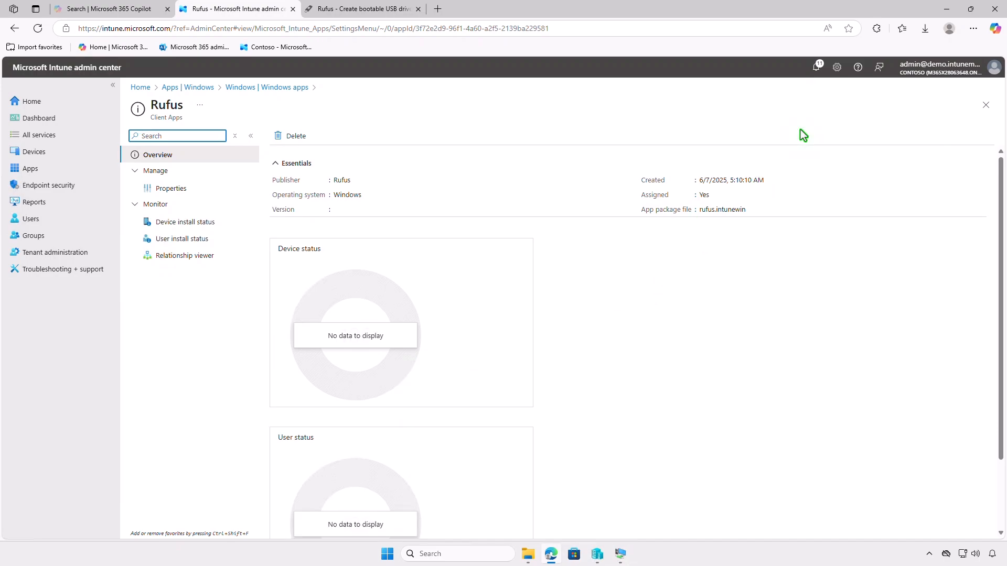
Step: Switch to the WIN10-CTL virtual machine and check the device sync status of its Contoso work or school connection
{"action": "left_click", "coordinate": [946, 9]}
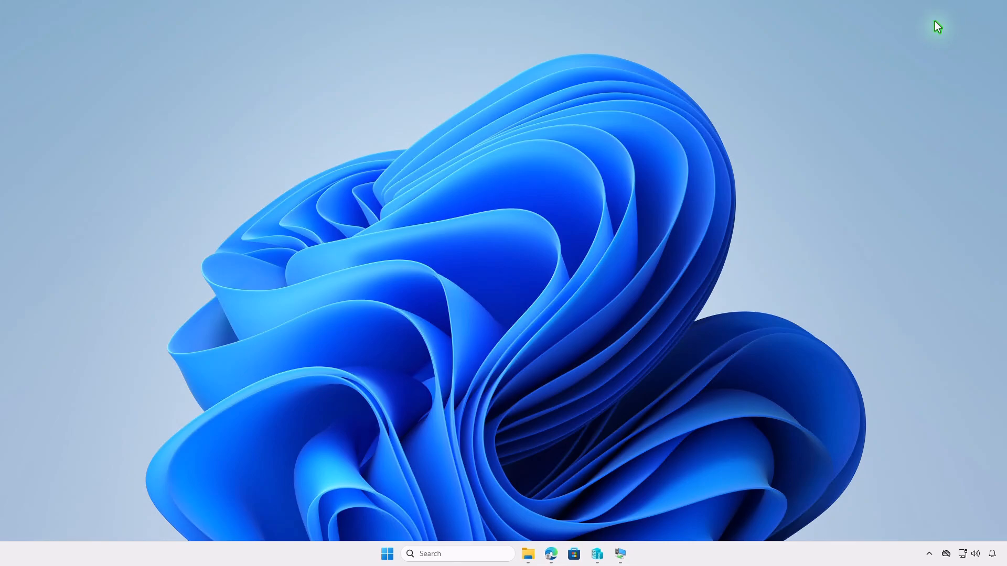
{"action": "left_click", "coordinate": [625, 551]}
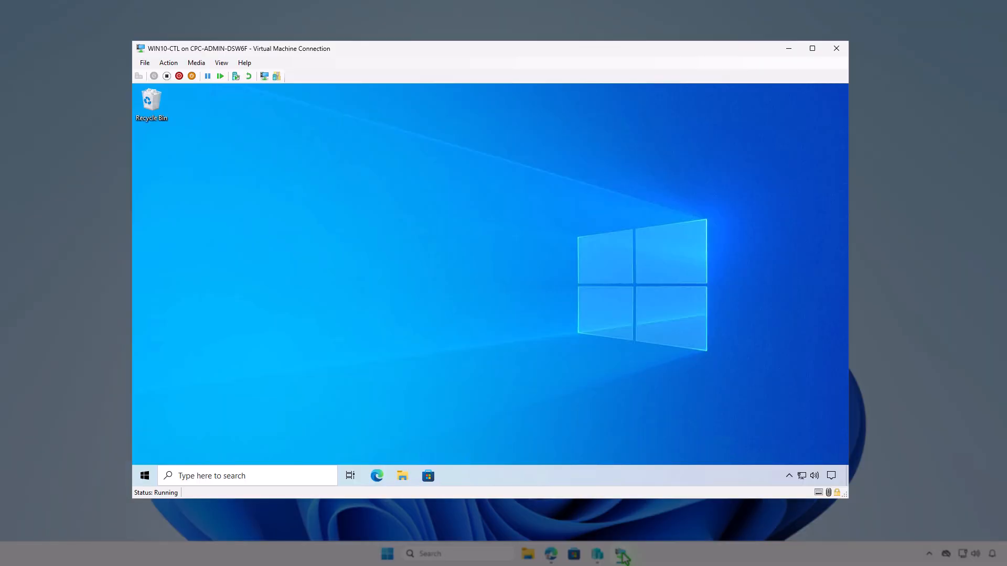
{"action": "left_click", "coordinate": [153, 480]}
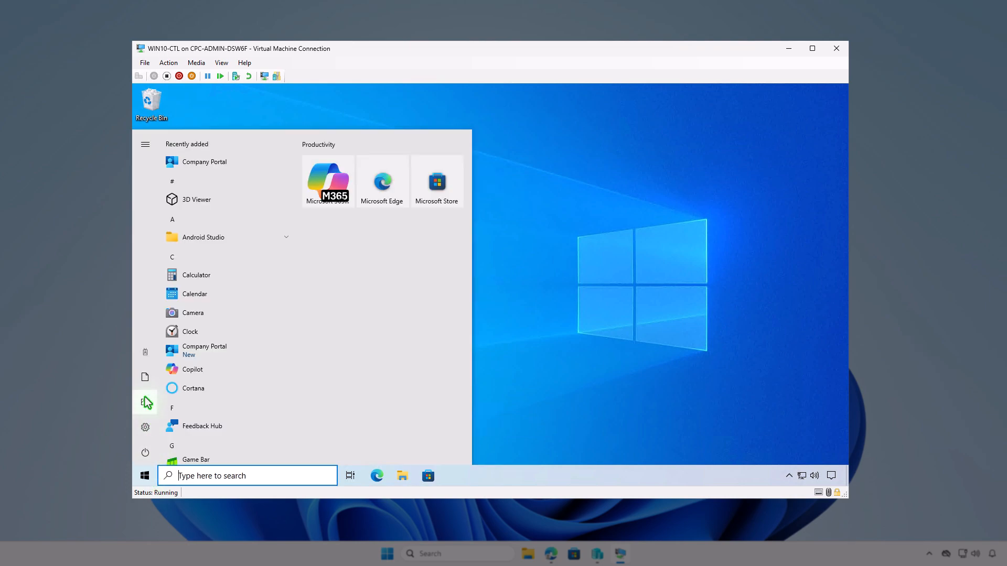
{"action": "left_click", "coordinate": [144, 358]}
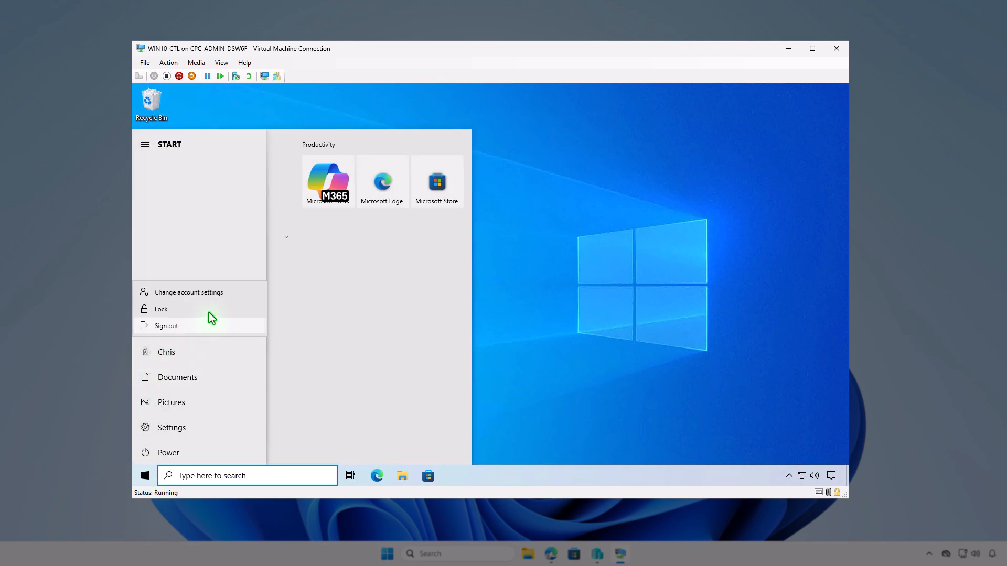
{"action": "left_click", "coordinate": [225, 297]}
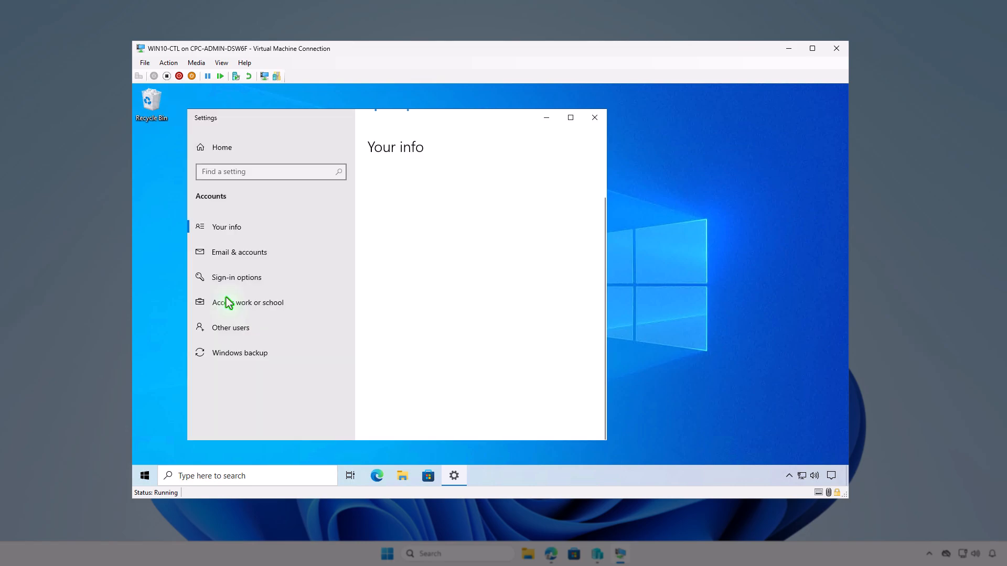
{"action": "left_click", "coordinate": [291, 303]}
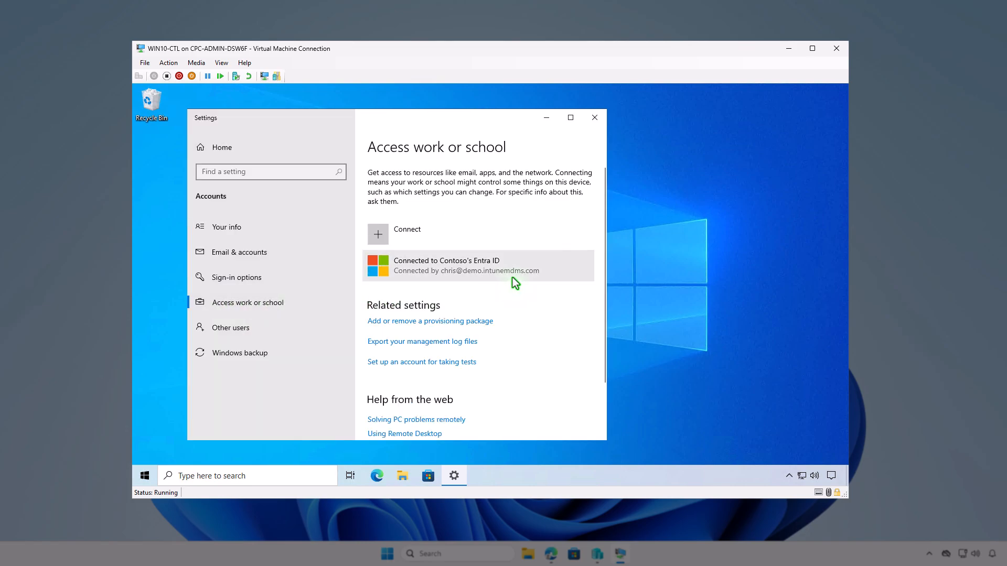
{"action": "left_click", "coordinate": [514, 280]}
{"action": "left_click", "coordinate": [508, 305]}
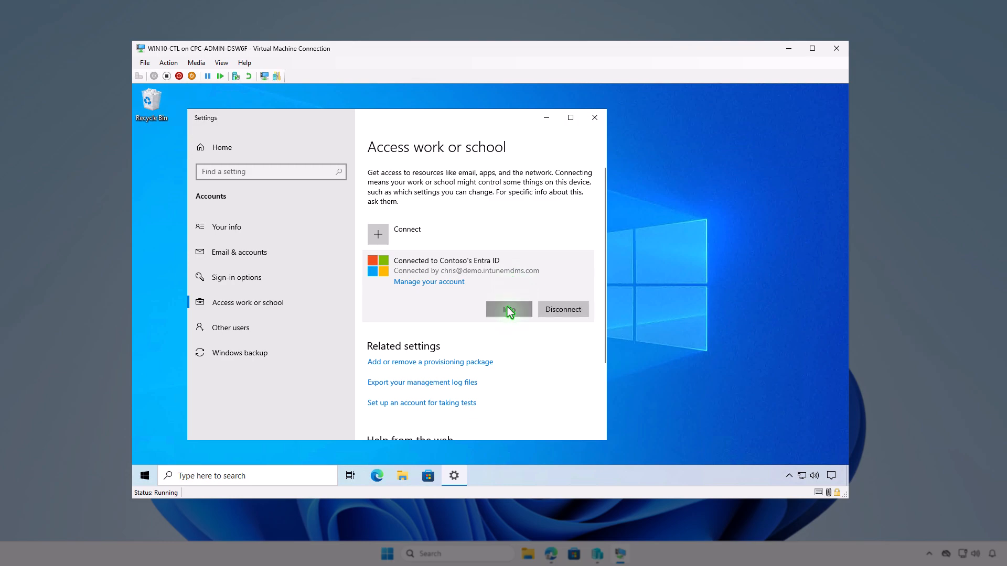
{"action": "scroll", "coordinate": [507, 307], "scroll_direction": "down", "scroll_amount": 6}
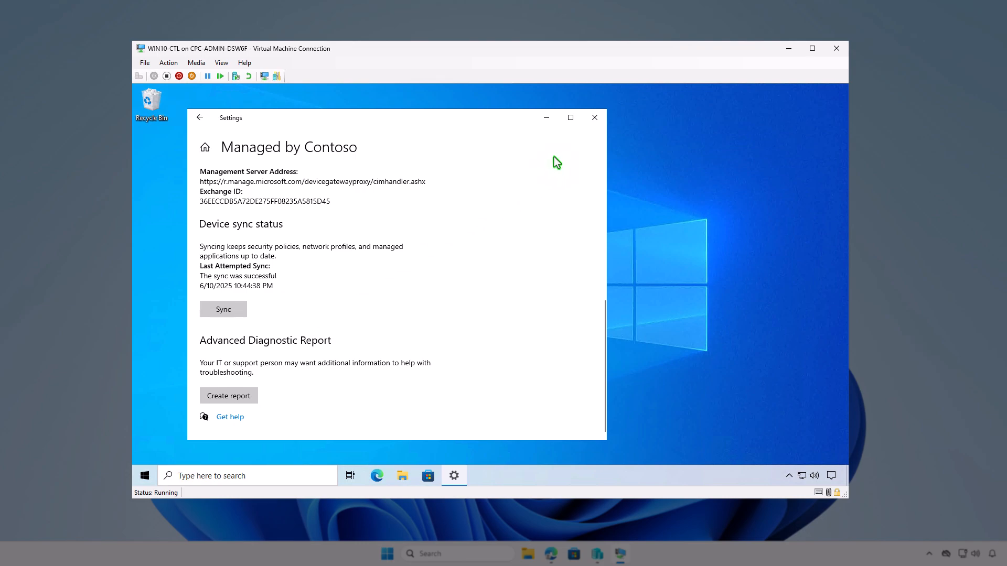
{"action": "left_click", "coordinate": [546, 118]}
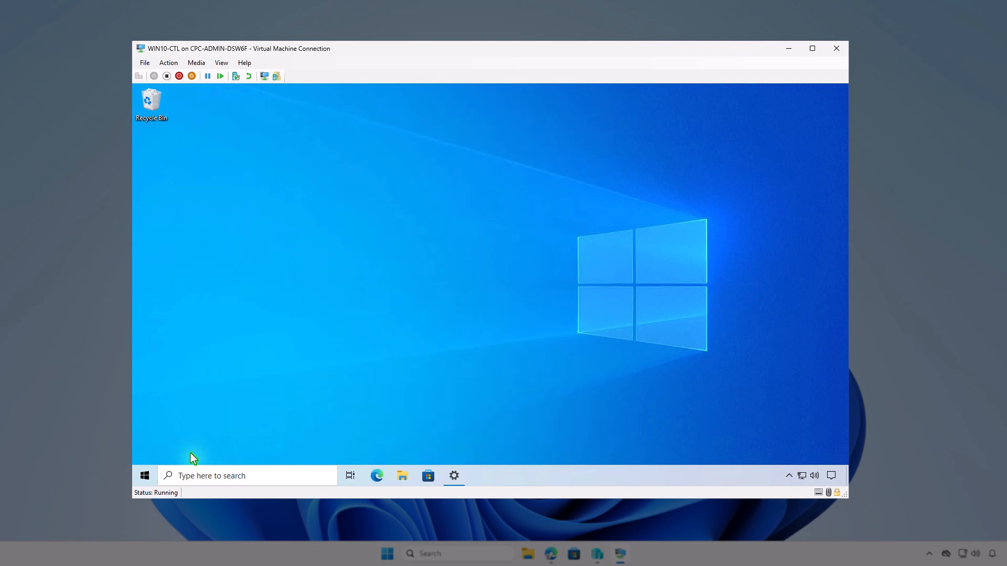
Step: Sync the virtual machine from the Company Portal settings and check the Intune software distribution notifications
{"action": "left_click", "coordinate": [146, 475]}
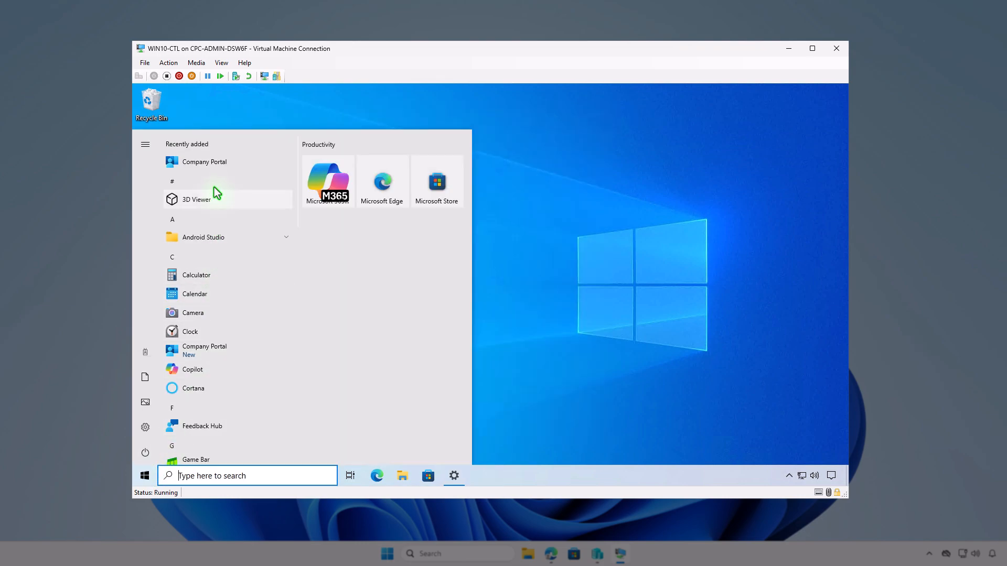
{"action": "left_click", "coordinate": [218, 166]}
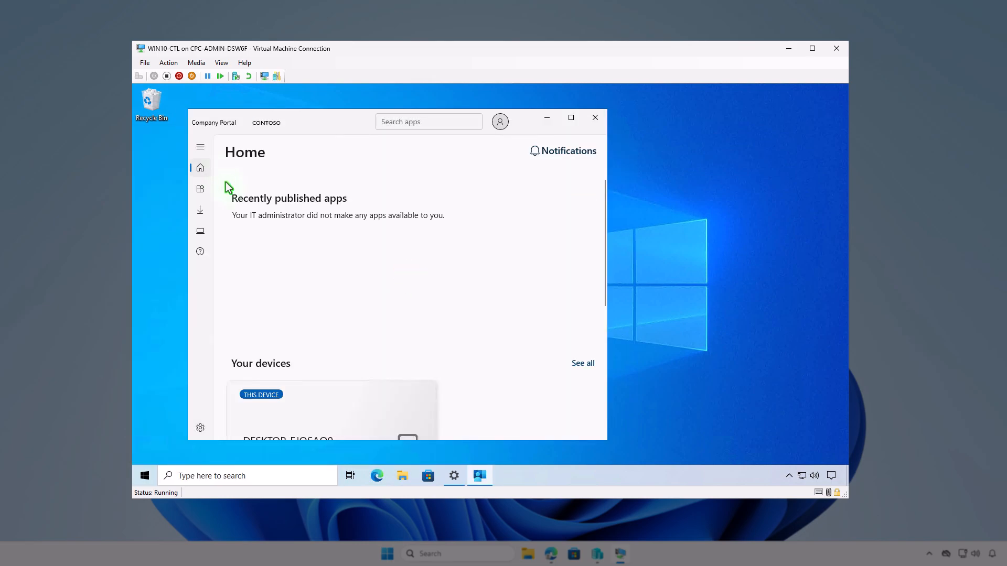
{"action": "left_click", "coordinate": [201, 430]}
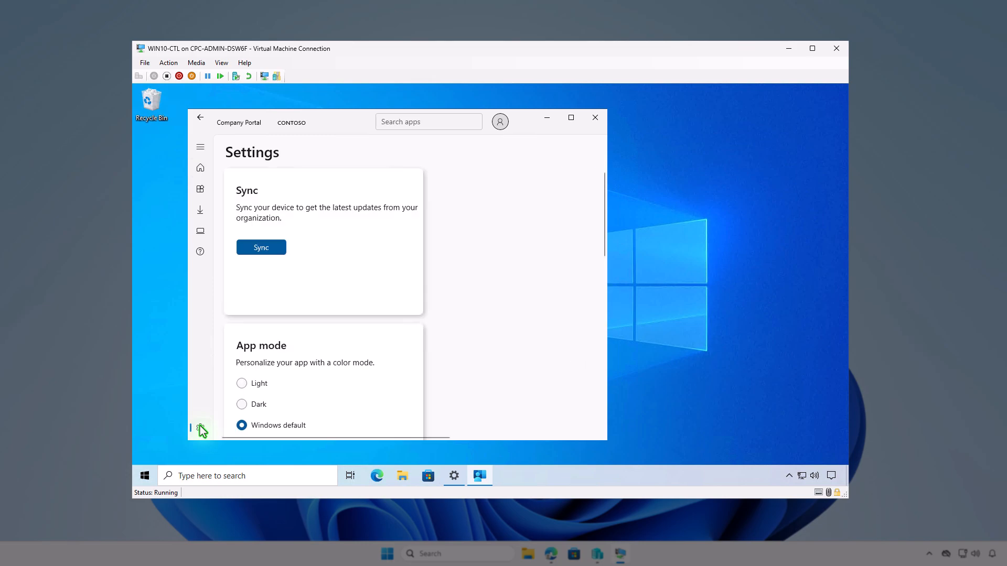
{"action": "left_click", "coordinate": [264, 250]}
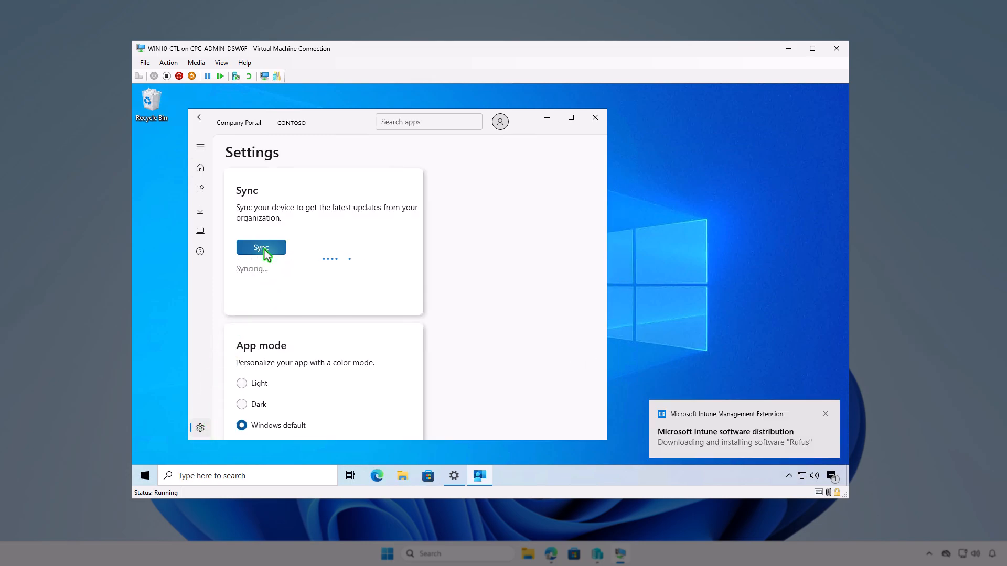
{"action": "left_click", "coordinate": [832, 476]}
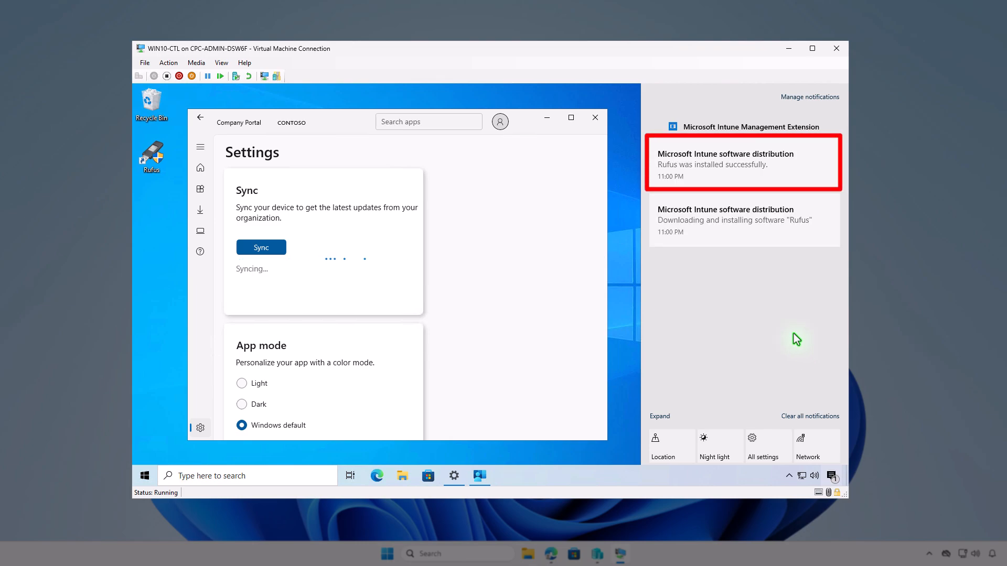
Step: Test-launch Rufus from its desktop shortcut with elevation allowed, close it, and inspect its installation folder C:\Program Files\Rufus
{"action": "left_click", "coordinate": [549, 120]}
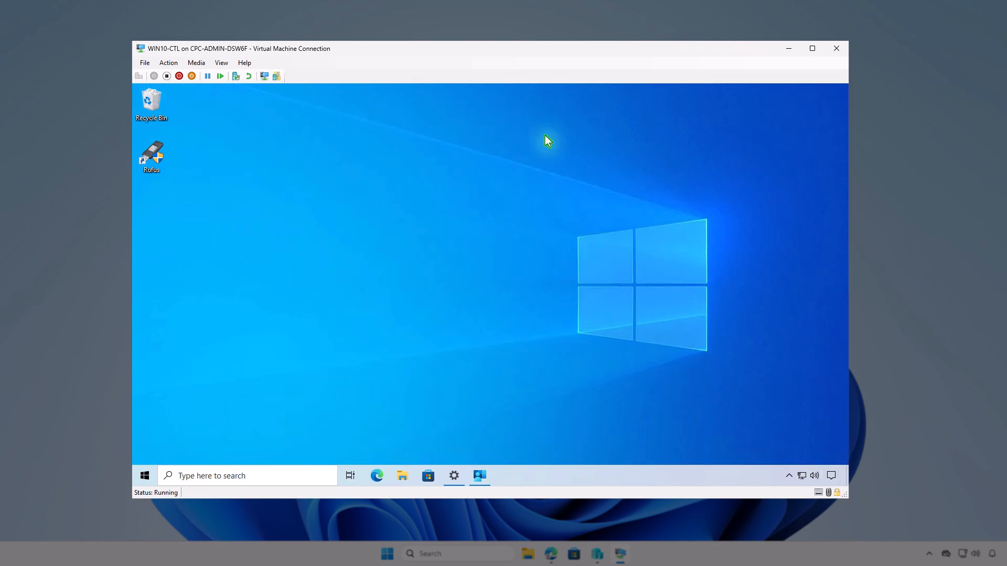
{"action": "double_click", "coordinate": [159, 161]}
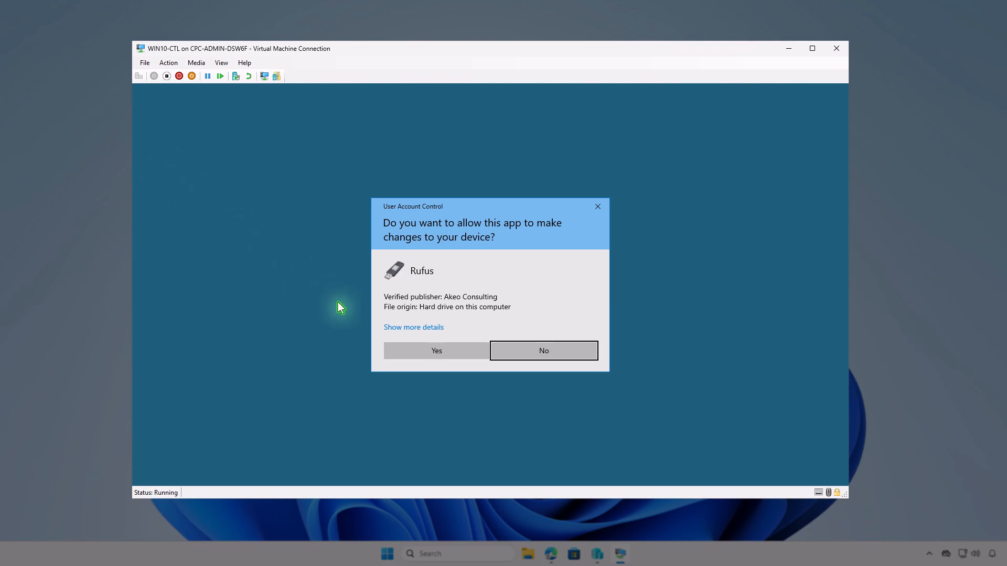
{"action": "left_click", "coordinate": [415, 349]}
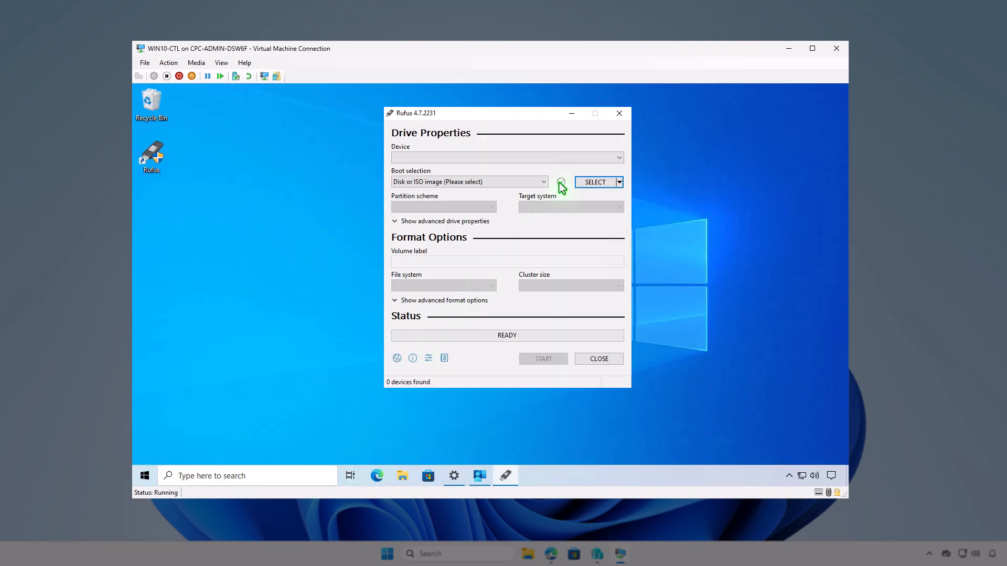
{"action": "left_click", "coordinate": [615, 115]}
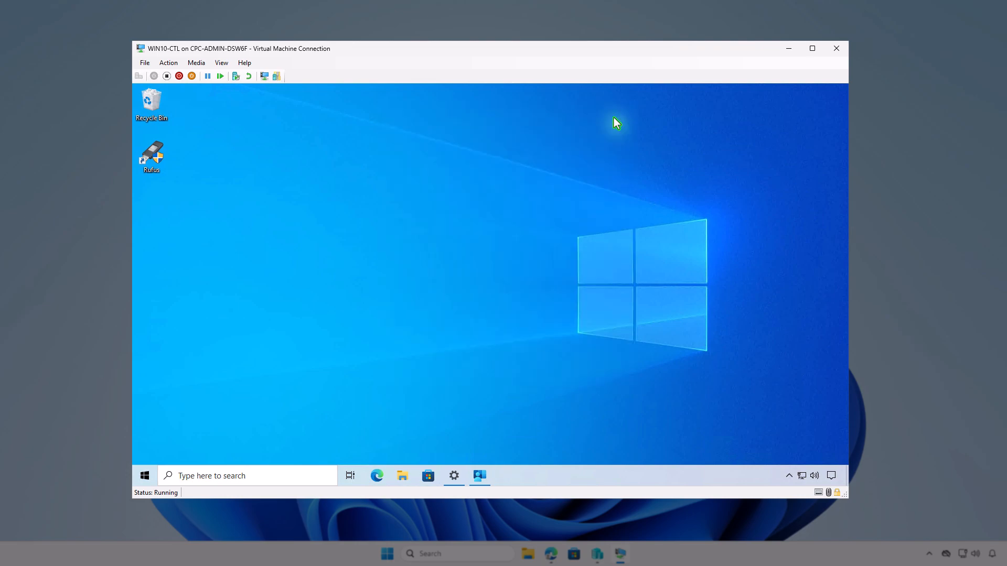
{"action": "right_click", "coordinate": [159, 163]}
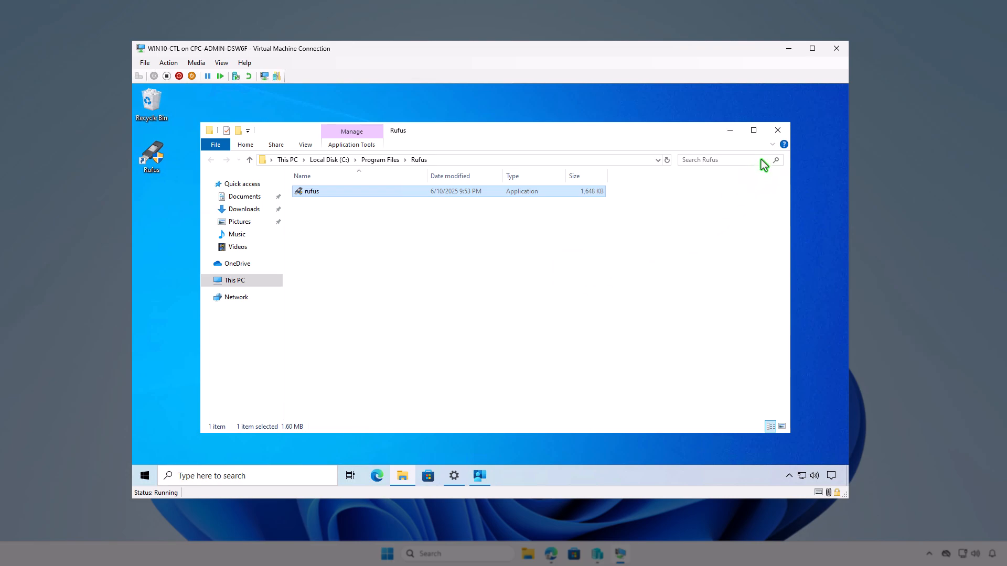
{"action": "left_click", "coordinate": [777, 132]}
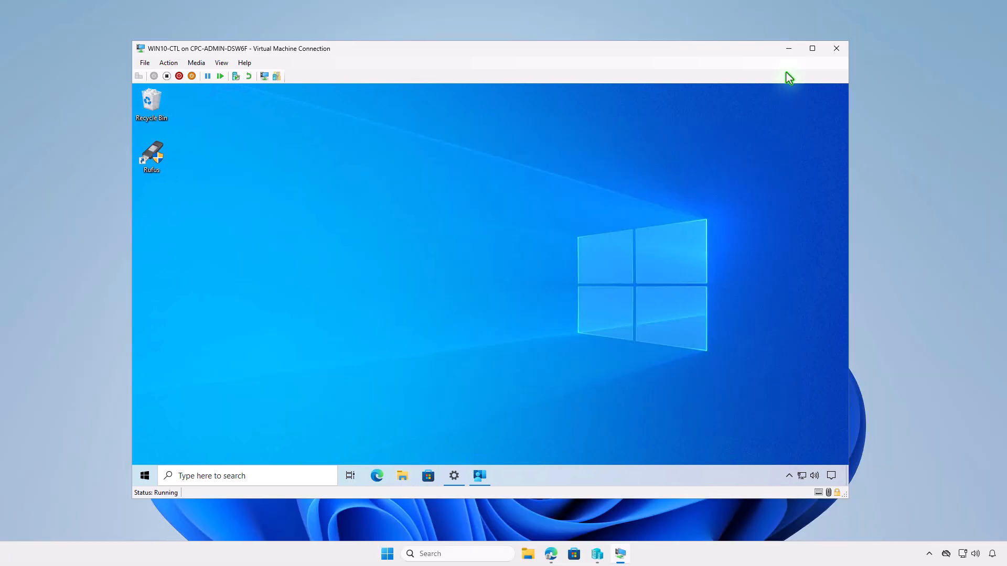
Step: Return to the Intune admin center, refresh the Rufus app overview and check its device install status
{"action": "left_click", "coordinate": [789, 49]}
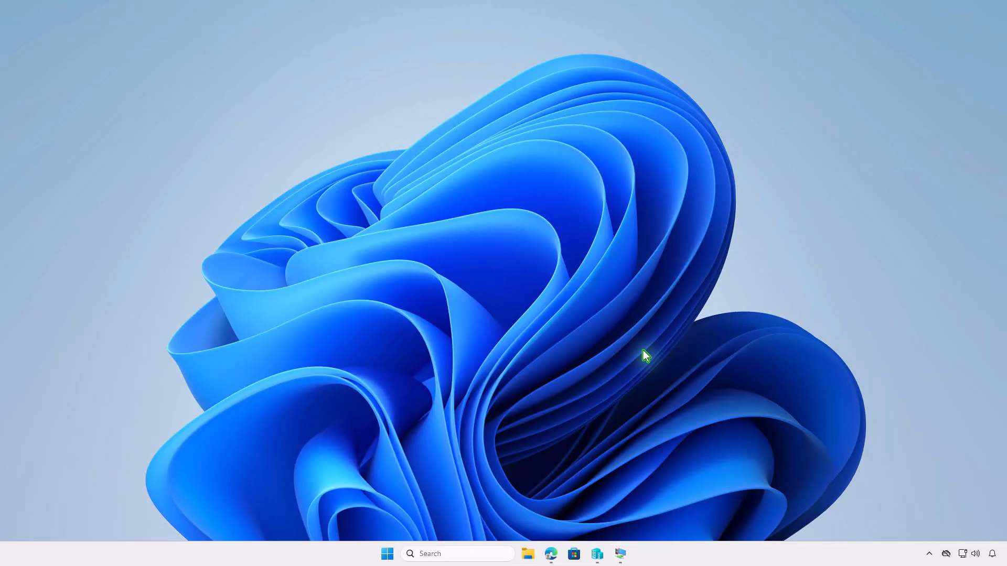
{"action": "left_click", "coordinate": [551, 553]}
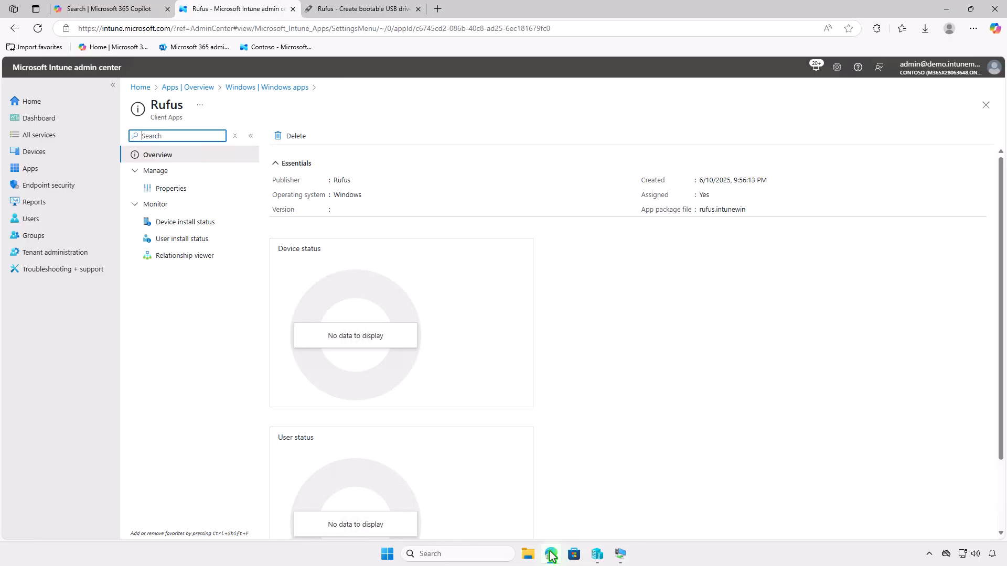
{"action": "left_click", "coordinate": [41, 32]}
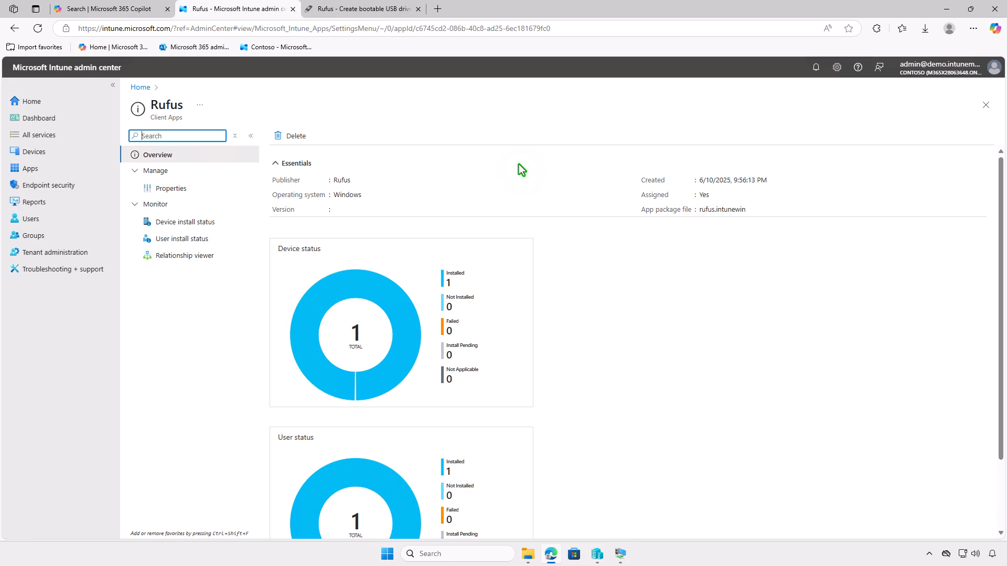
{"action": "left_click", "coordinate": [214, 222]}
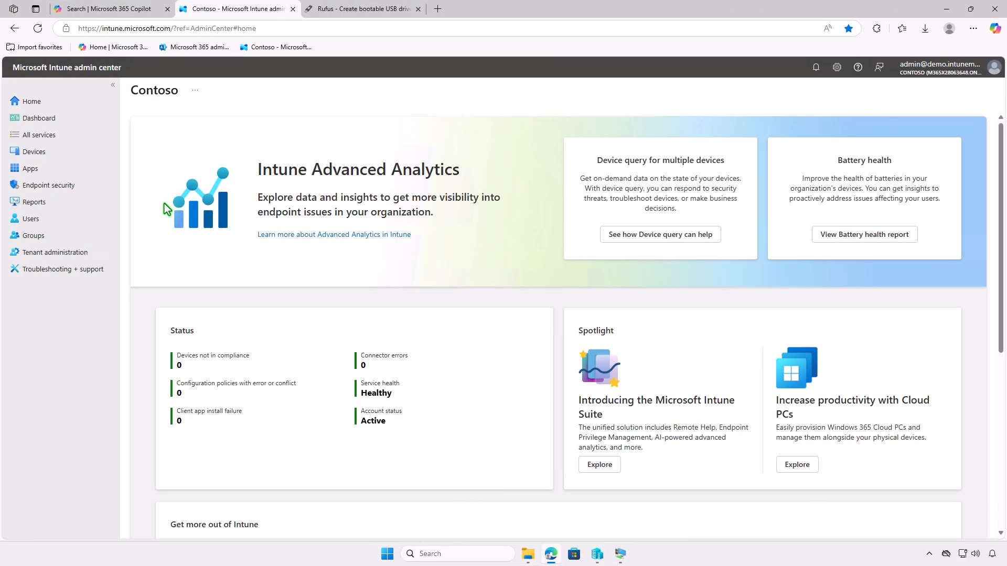
Step: Open the properties of the Rufus Windows app and delete the Test_Devices group from its required assignments
{"action": "left_click", "coordinate": [77, 168]}
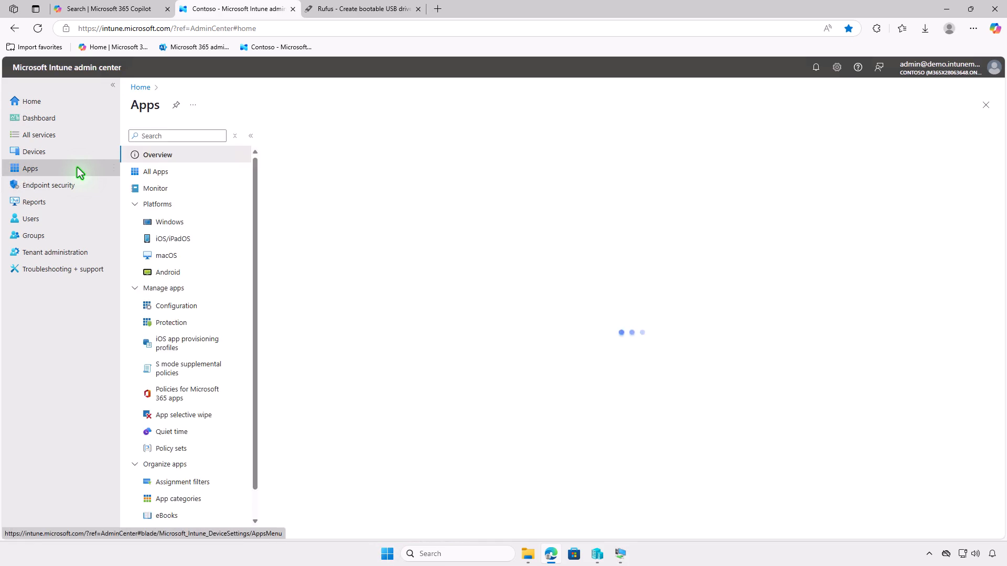
{"action": "left_click", "coordinate": [190, 223]}
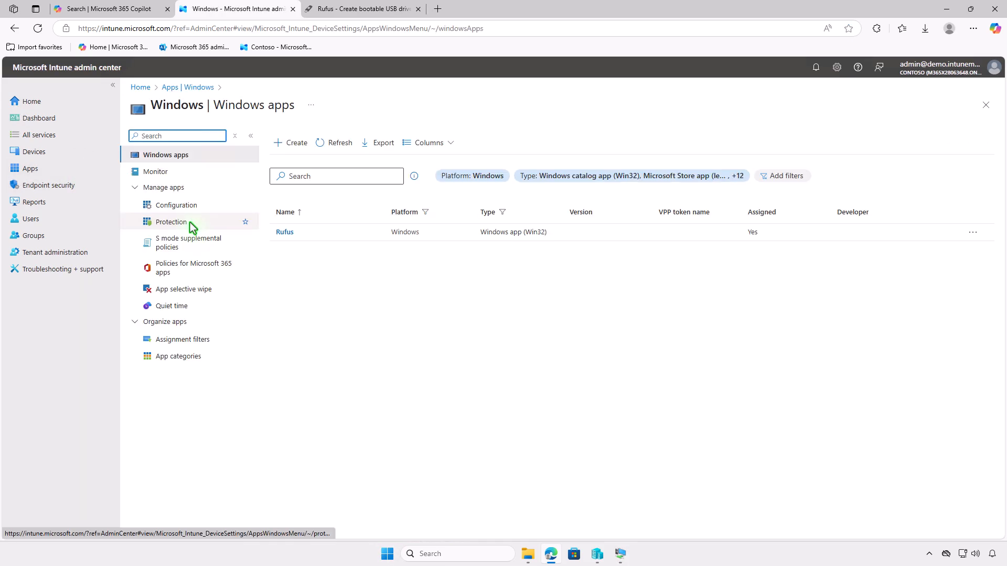
{"action": "left_click", "coordinate": [292, 232]}
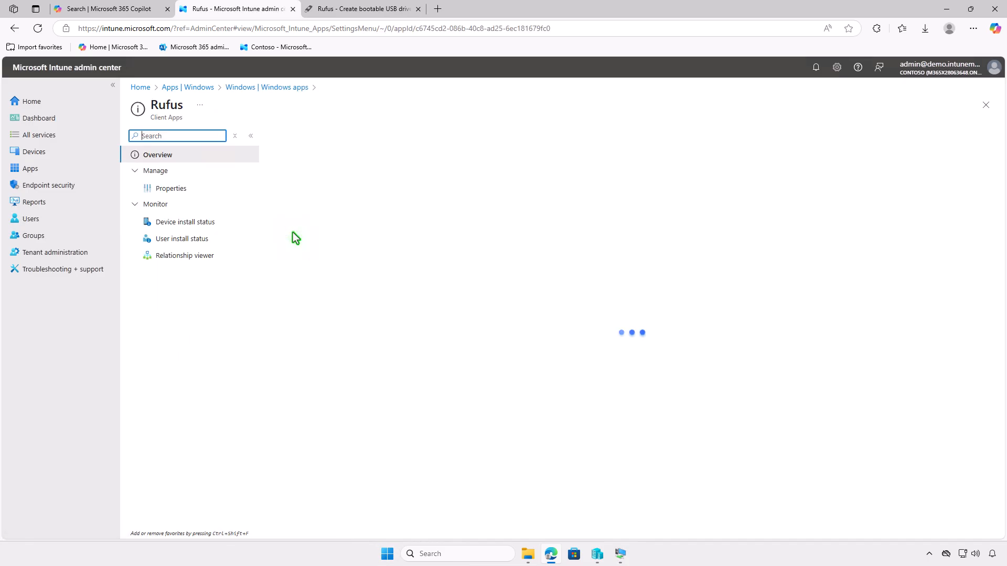
{"action": "left_click", "coordinate": [198, 189]}
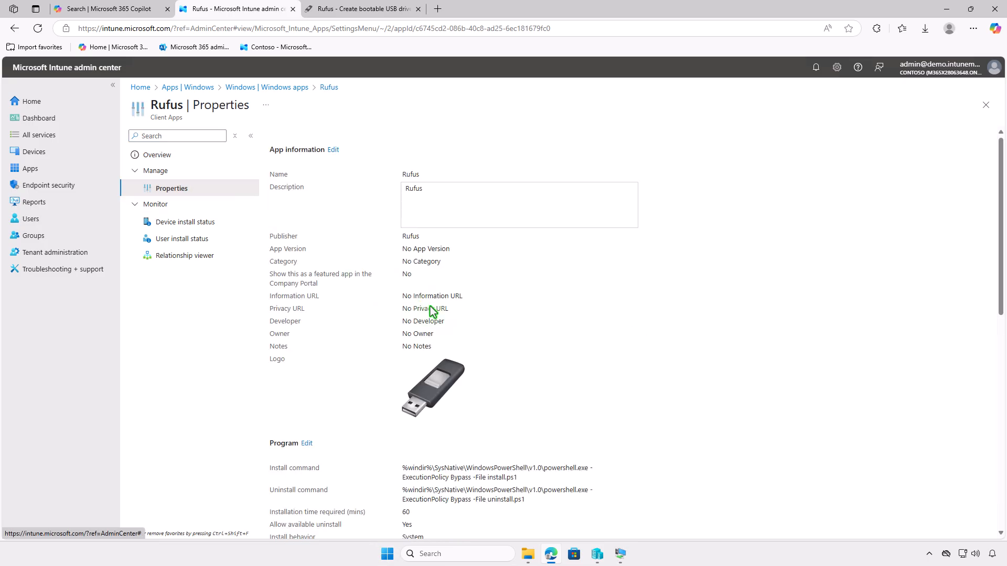
{"action": "scroll", "coordinate": [430, 306], "scroll_direction": "down", "scroll_amount": 12}
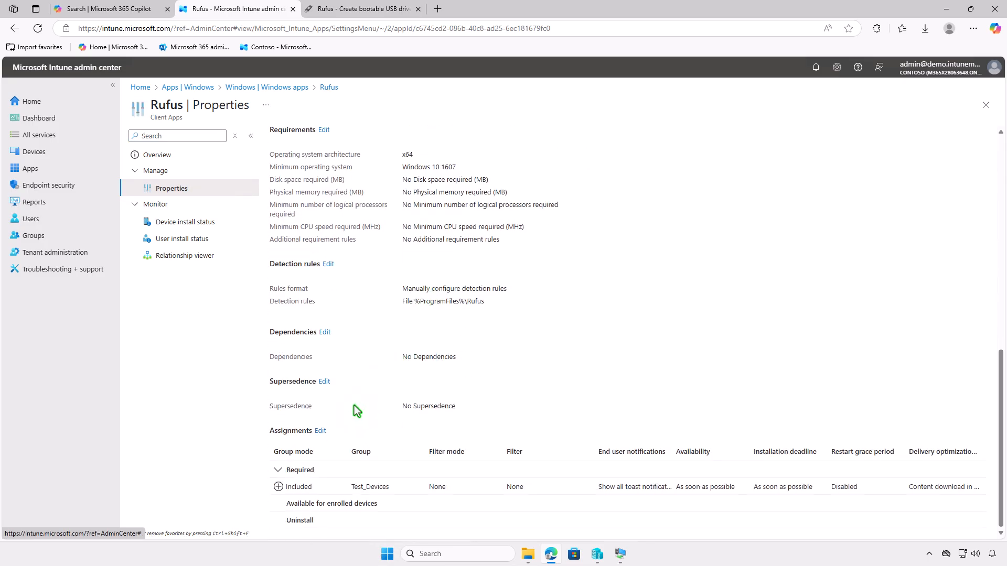
{"action": "left_click", "coordinate": [321, 431]}
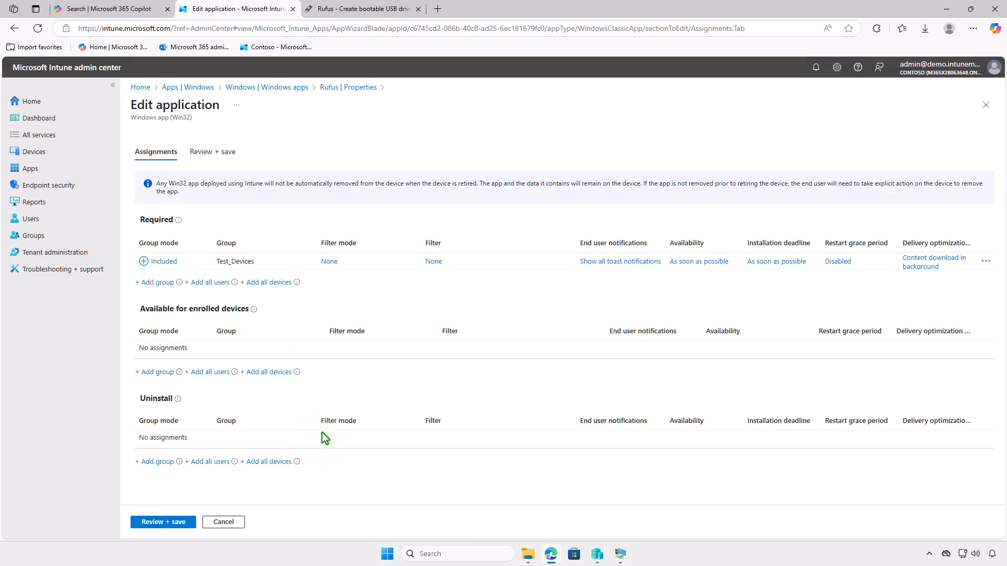
{"action": "left_click", "coordinate": [986, 261]}
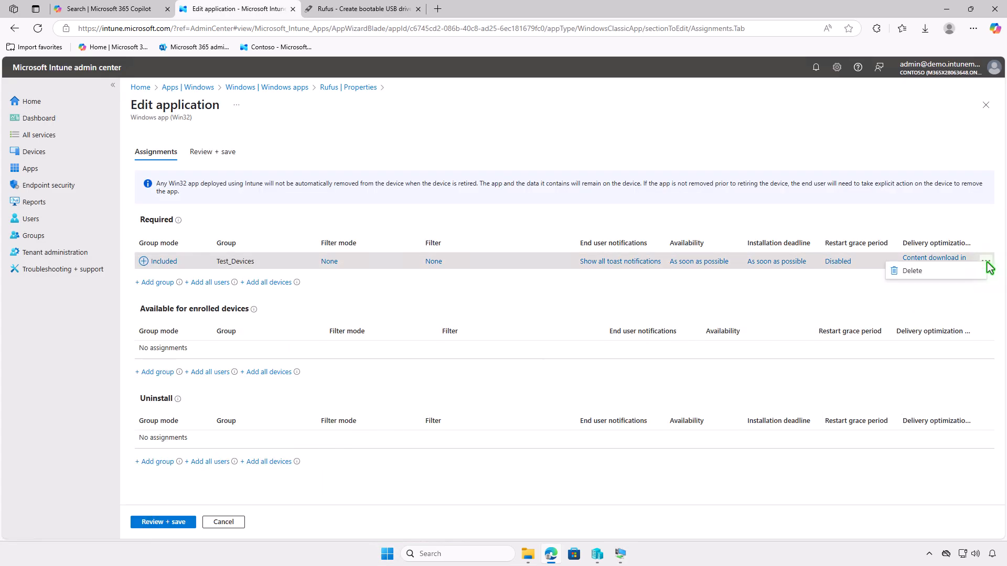
{"action": "left_click", "coordinate": [940, 274]}
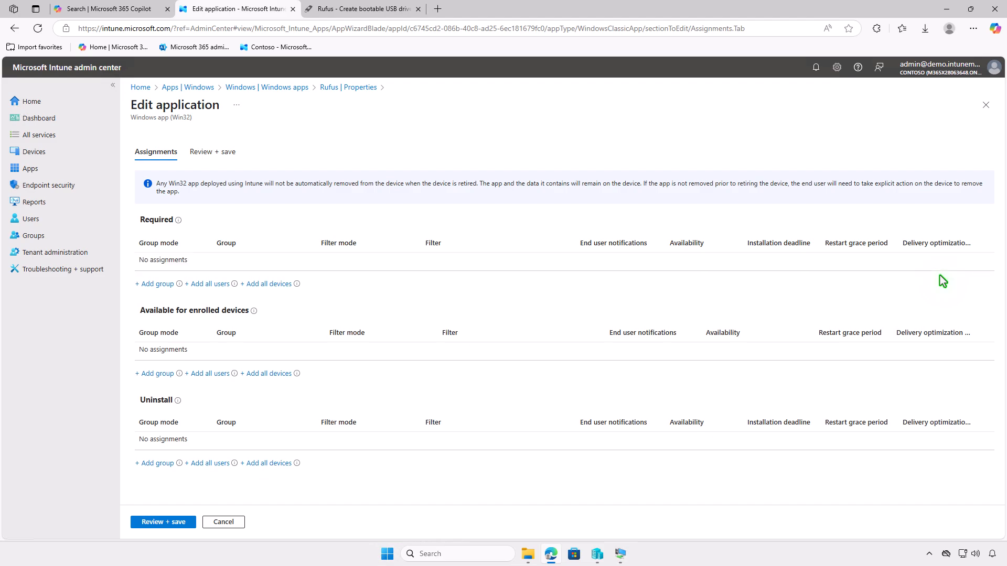
Step: Add the Test_Devices group to the Rufus app's uninstall assignments
{"action": "left_click", "coordinate": [159, 465]}
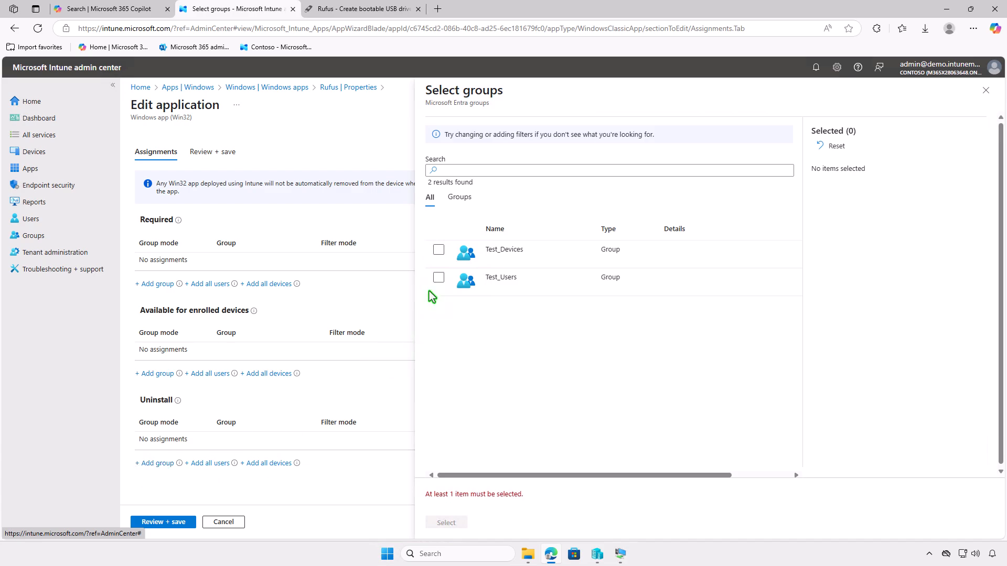
{"action": "left_click", "coordinate": [439, 250]}
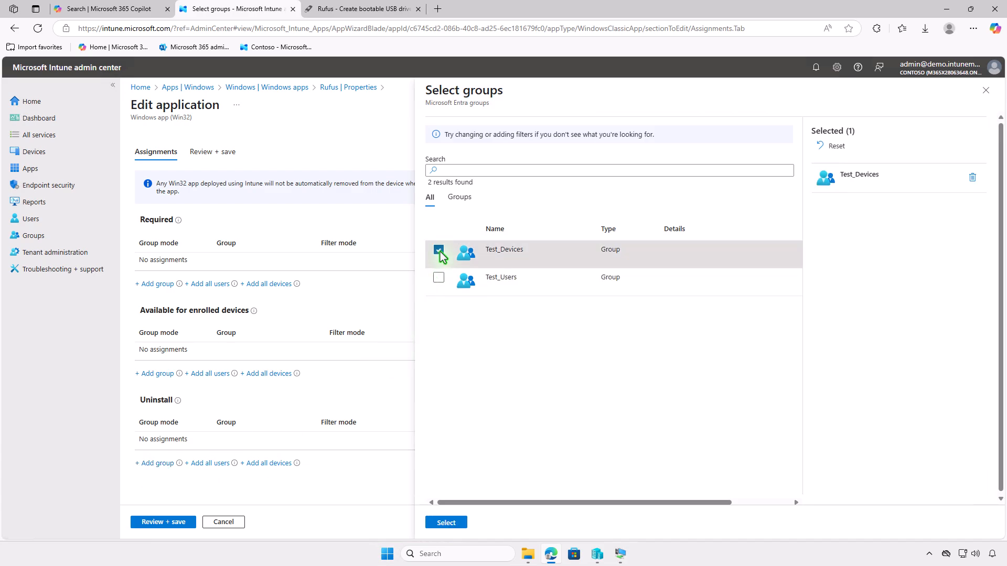
{"action": "left_click", "coordinate": [458, 523]}
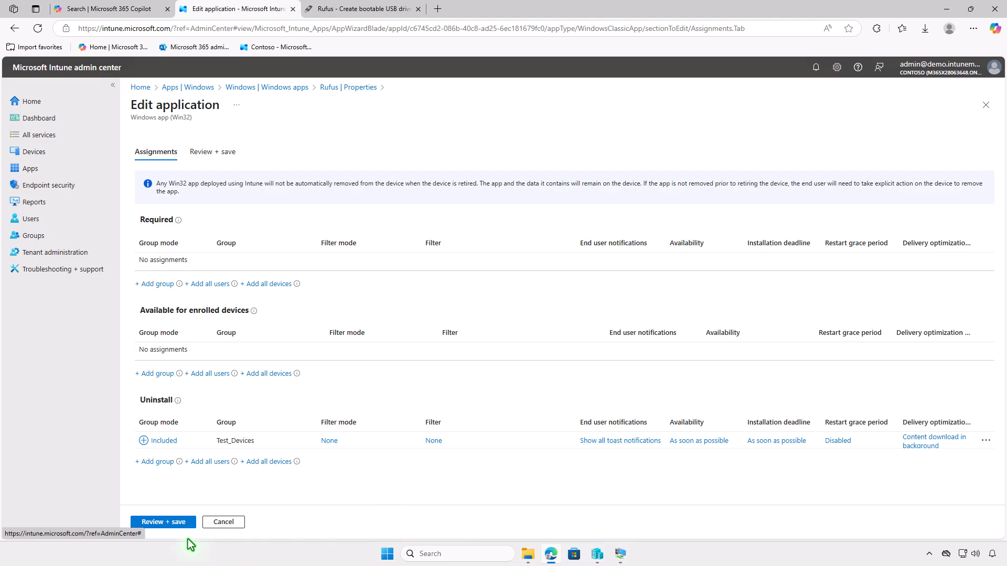
Step: Review and save the Rufus app's changed assignments with Test_Devices set to uninstall
{"action": "left_click", "coordinate": [144, 526]}
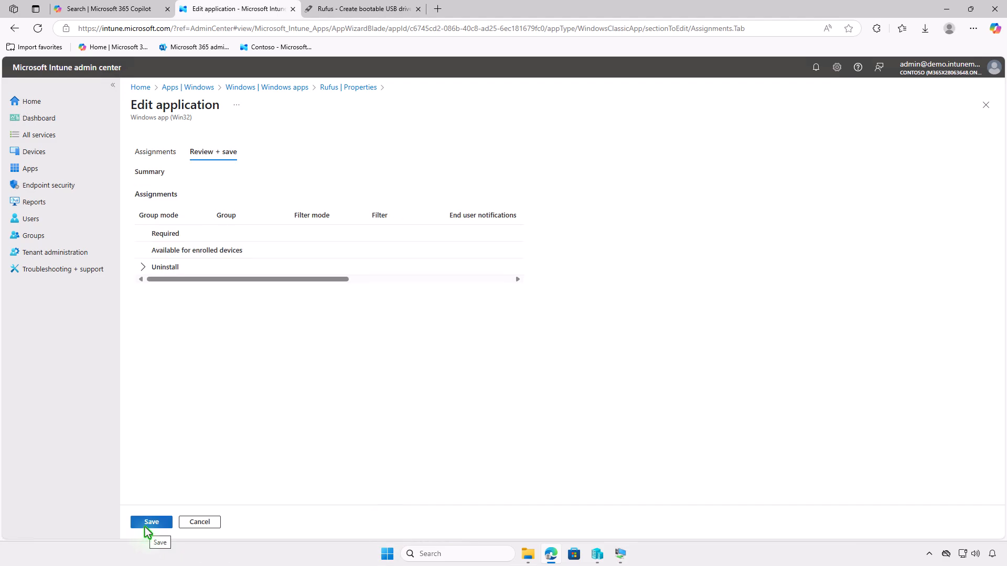
{"action": "left_click", "coordinate": [146, 524]}
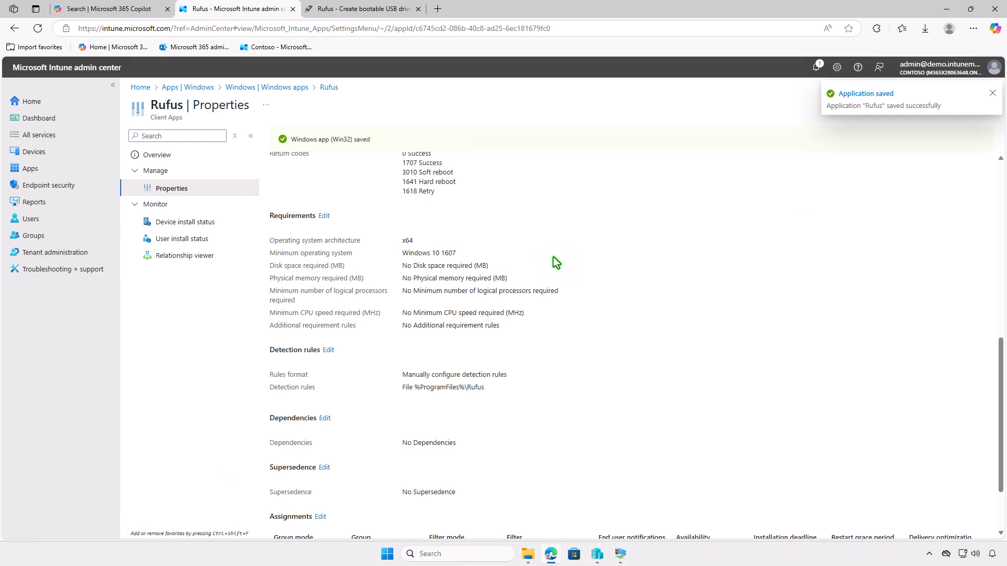
Step: Switch to the WIN10-CTL virtual machine, sync the device from Company Portal and check the Windows notifications
{"action": "left_click", "coordinate": [946, 10]}
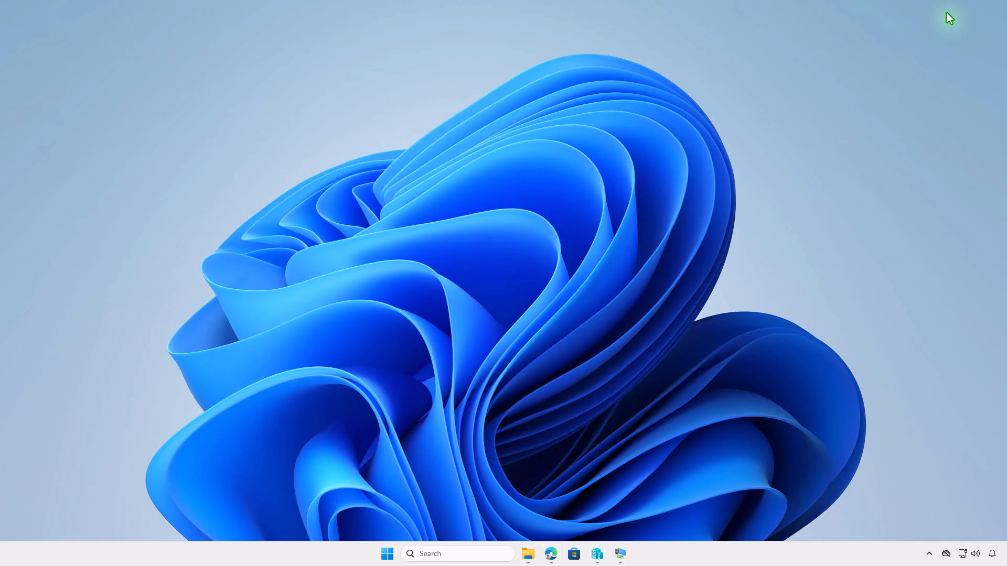
{"action": "left_click", "coordinate": [620, 555]}
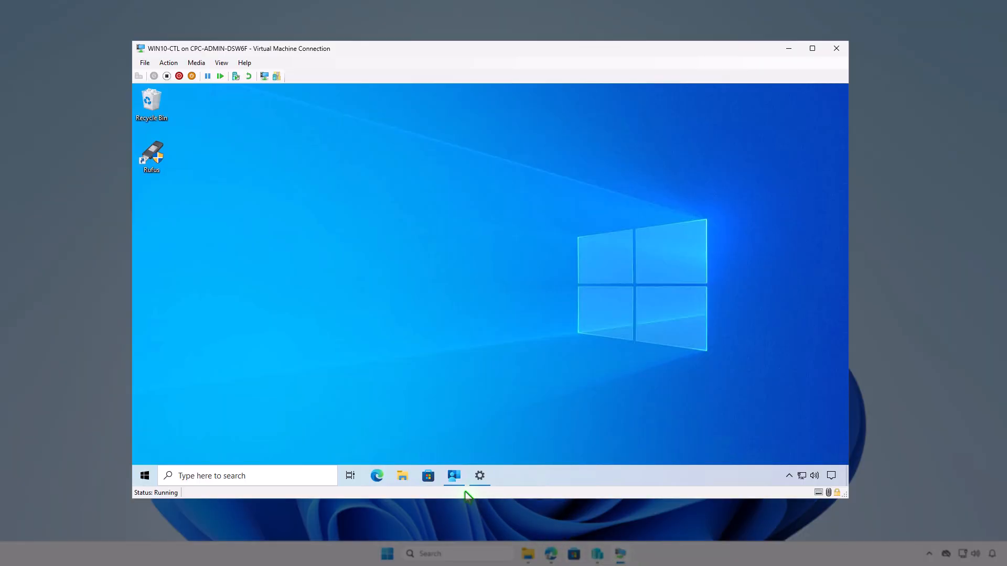
{"action": "left_click", "coordinate": [454, 478]}
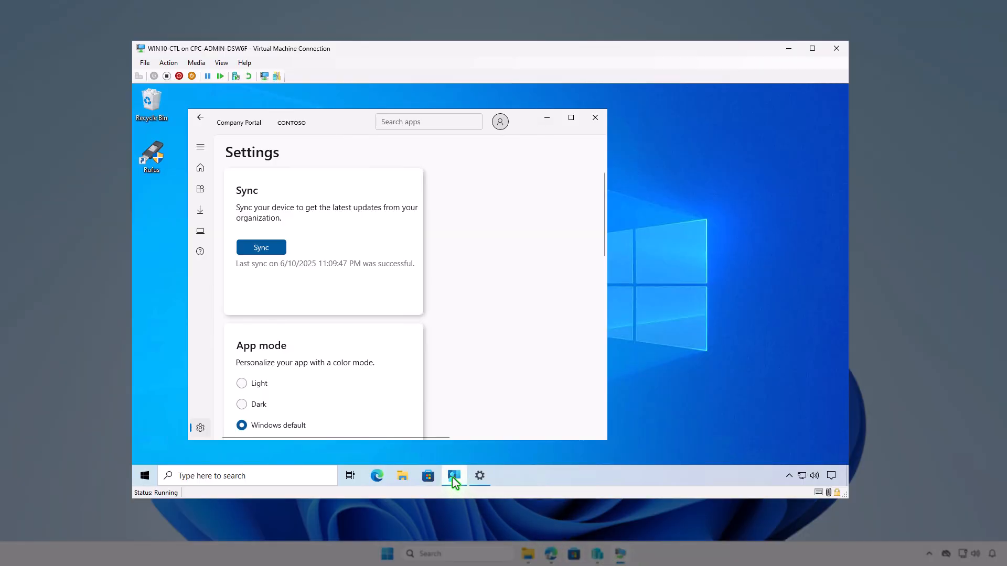
{"action": "left_click", "coordinate": [271, 250]}
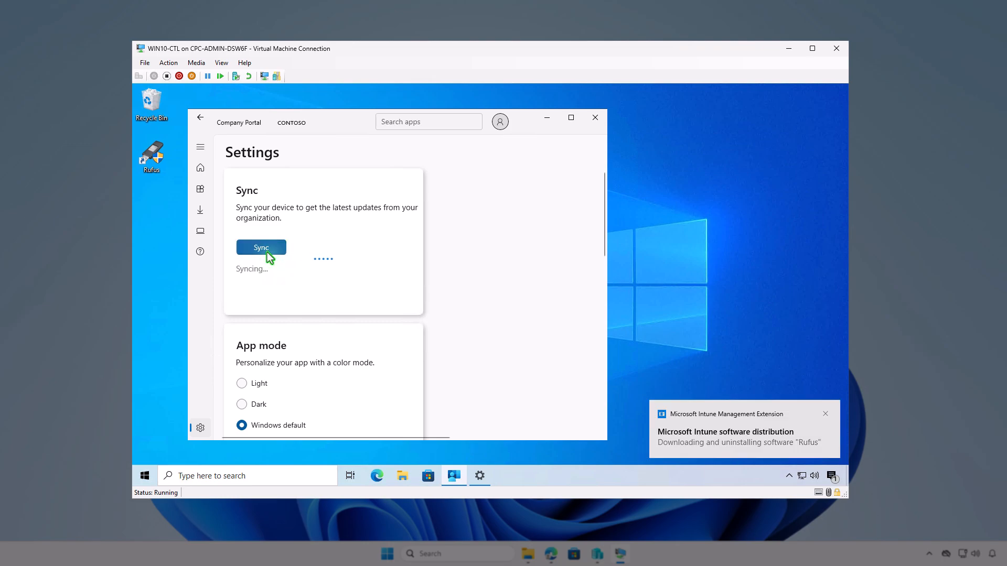
{"action": "left_click", "coordinate": [831, 476]}
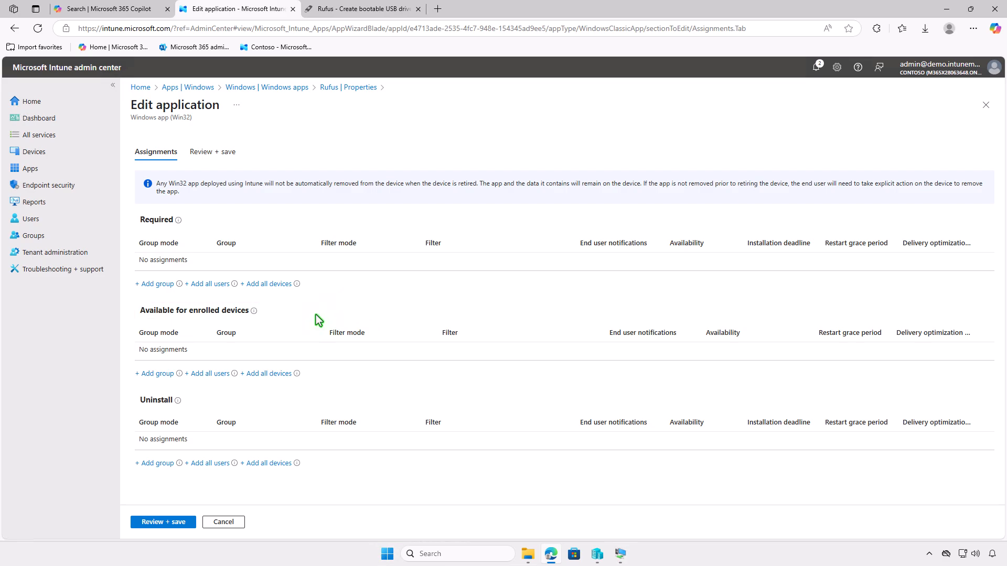
Step: Add the Test_Users group to the Rufus app's available for enrolled devices assignments and save the application
{"action": "left_click", "coordinate": [157, 373]}
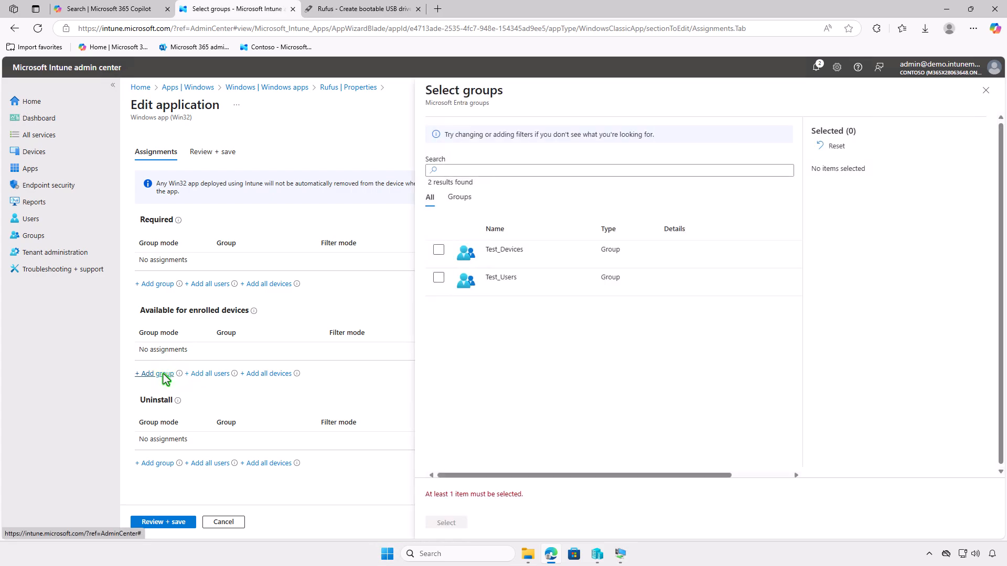
{"action": "left_click", "coordinate": [438, 278]}
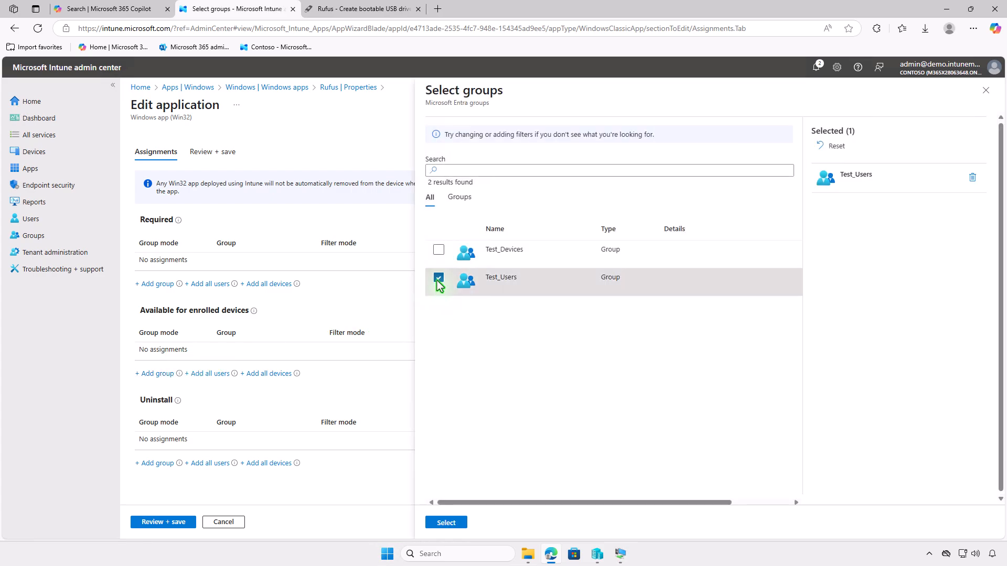
{"action": "left_click", "coordinate": [446, 523]}
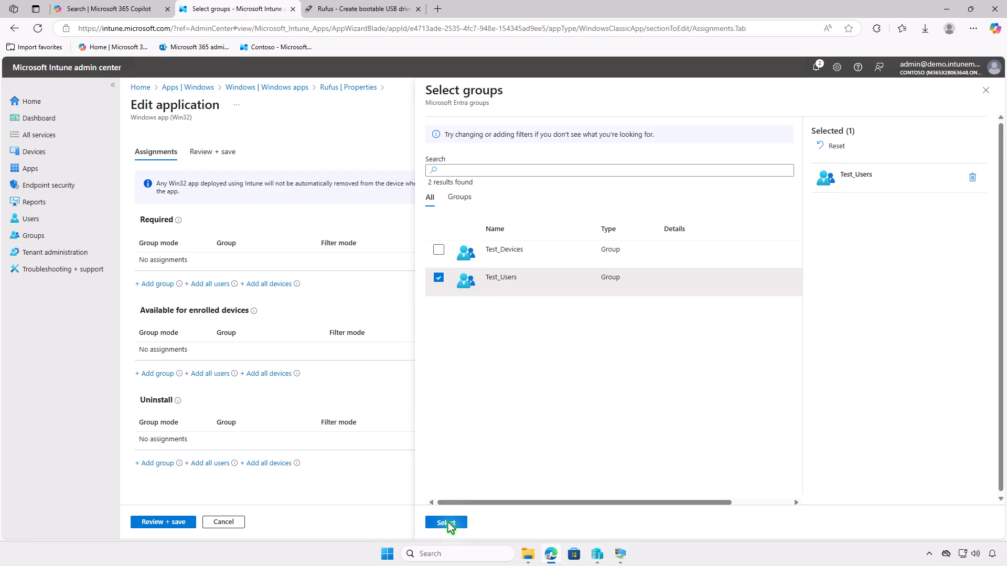
{"action": "left_click", "coordinate": [153, 523]}
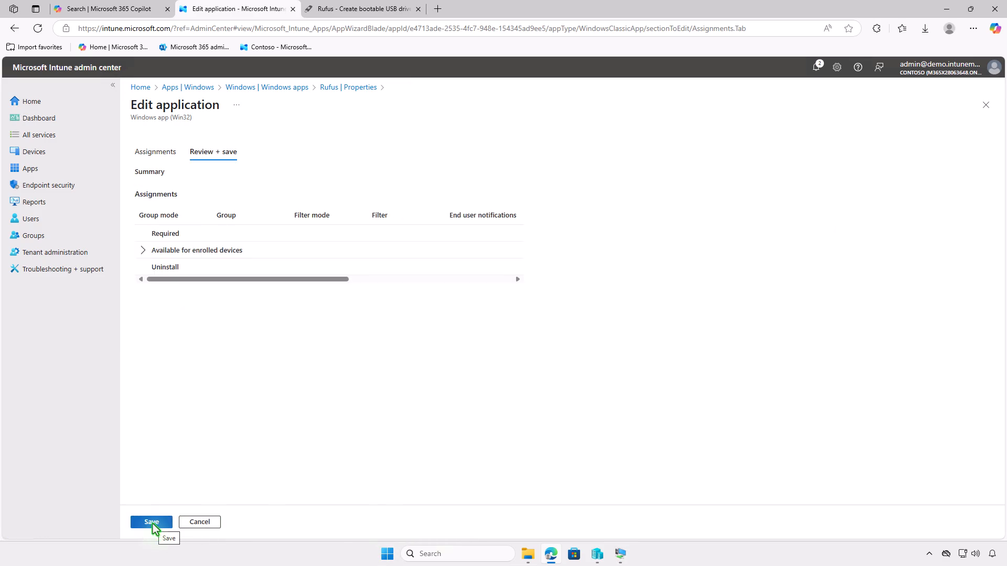
{"action": "left_click", "coordinate": [152, 522]}
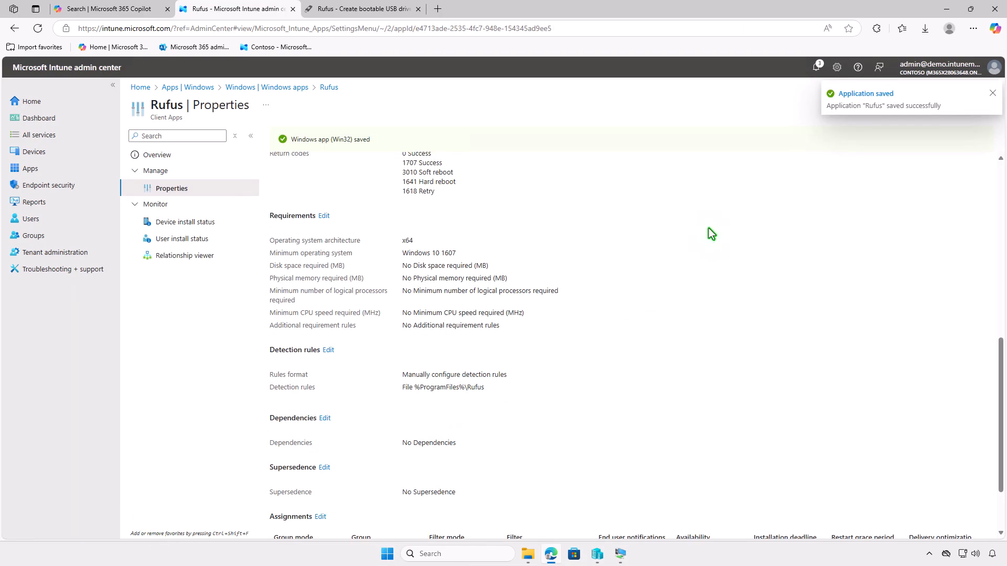
Step: Switch to the WIN10-CTL virtual machine, install Rufus from Company Portal and check the Windows notifications
{"action": "left_click", "coordinate": [945, 10]}
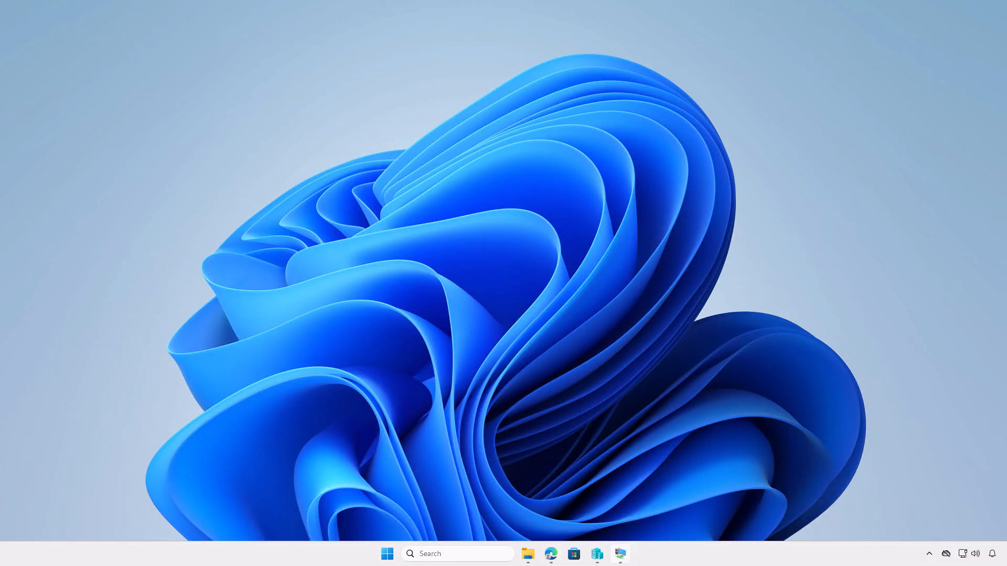
{"action": "left_click", "coordinate": [621, 554]}
{"action": "left_click", "coordinate": [430, 480]}
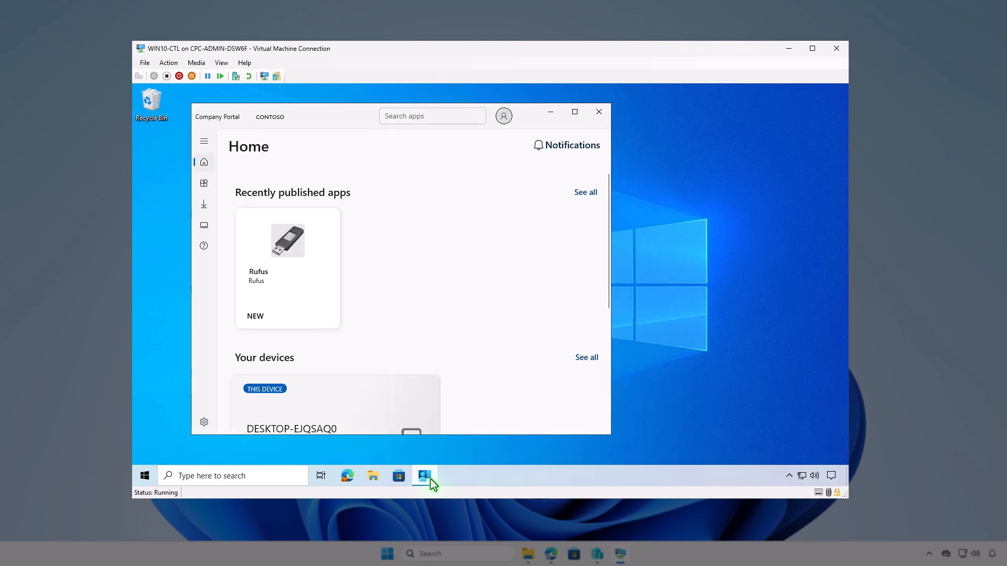
{"action": "left_click", "coordinate": [303, 304]}
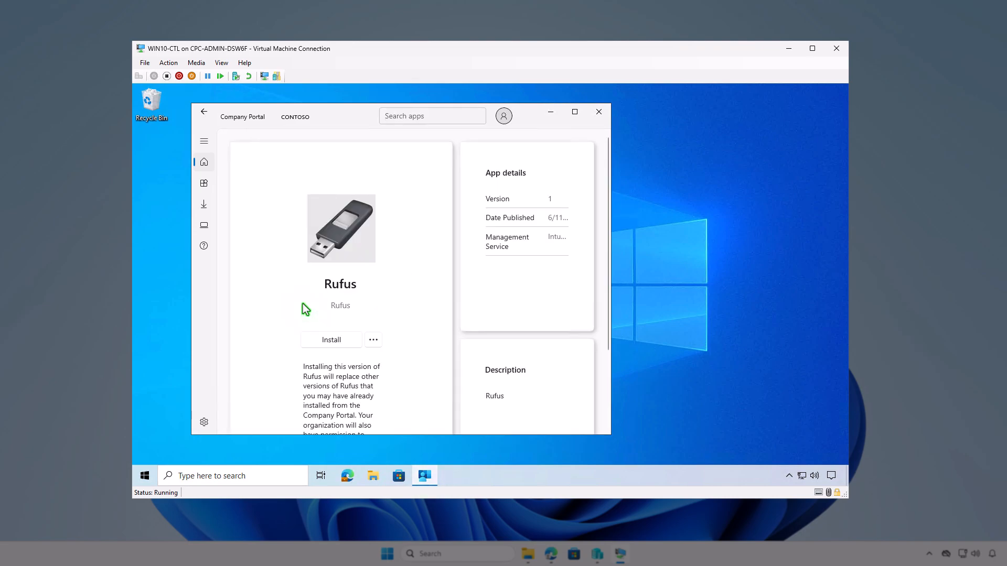
{"action": "left_click", "coordinate": [331, 340]}
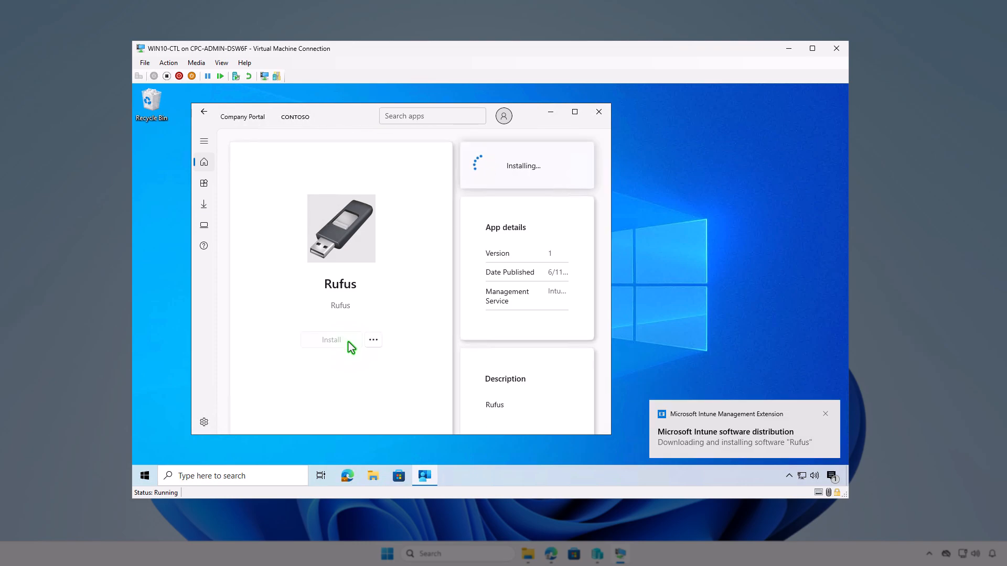
{"action": "left_click", "coordinate": [832, 477]}
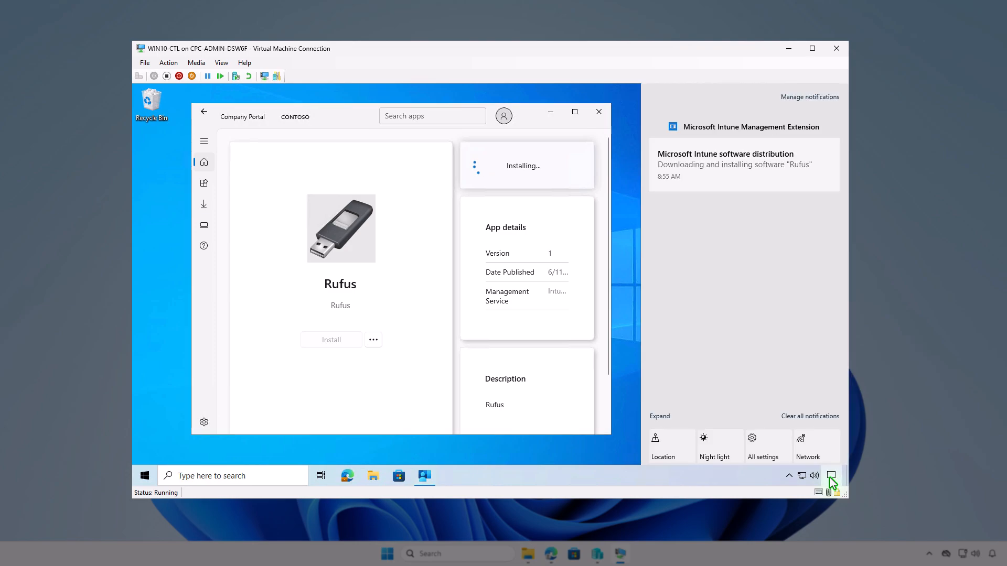